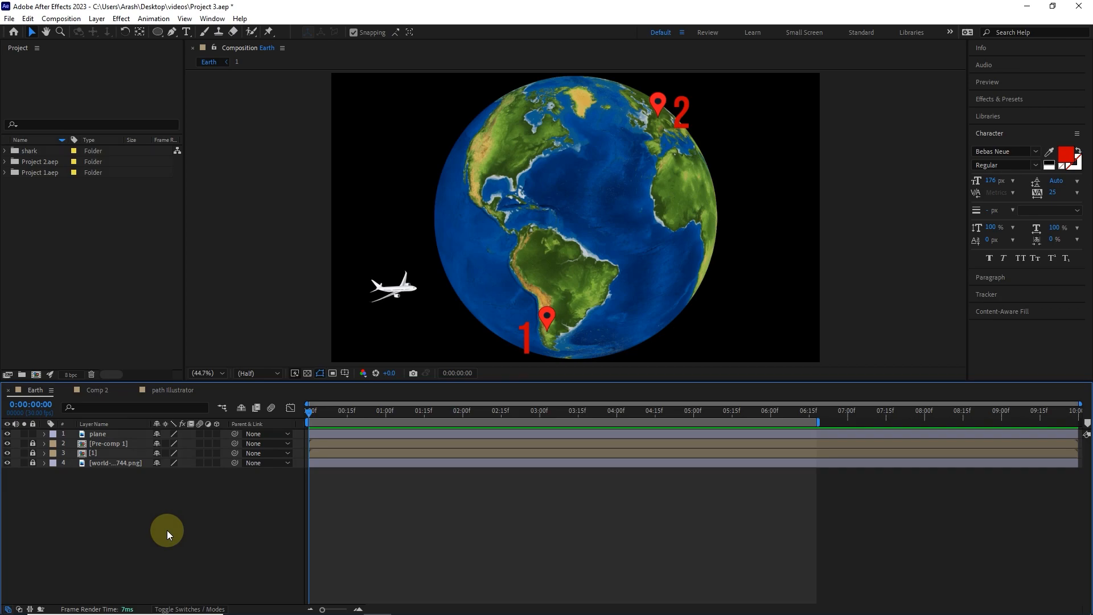
Set up the Pen tool with no fill and a bright green stroke, colour 78FF00.
{"action": "left_click", "coordinate": [172, 32]}
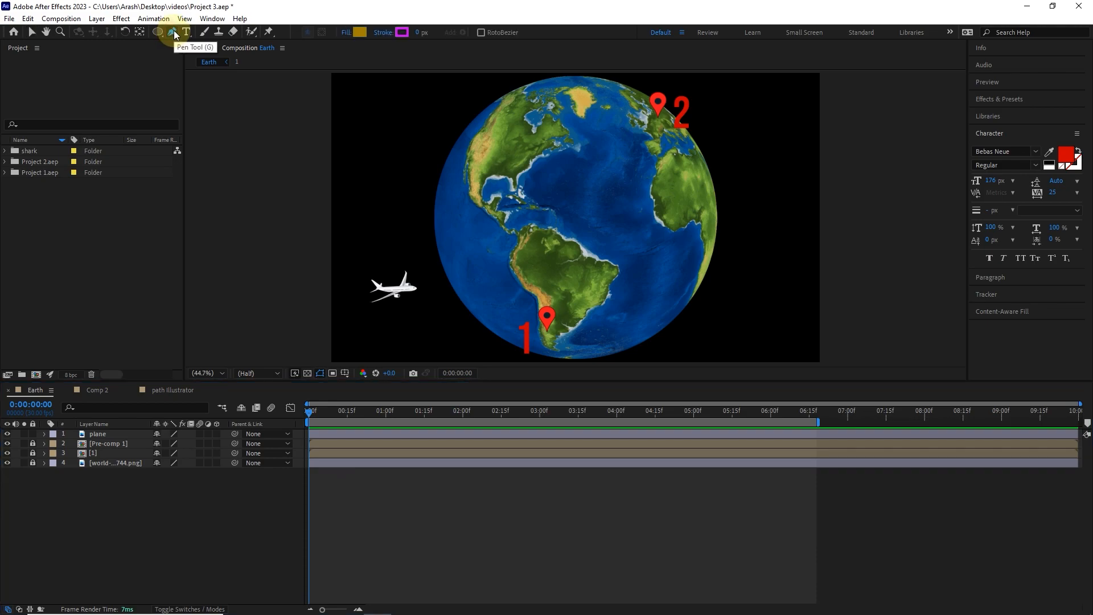
{"action": "left_click", "coordinate": [346, 32]}
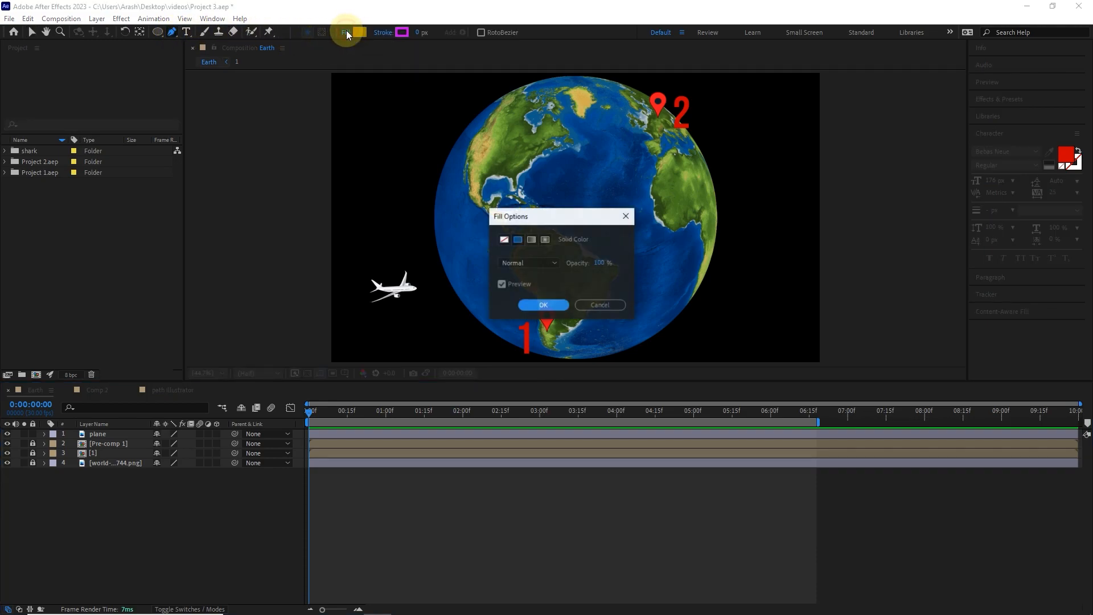
{"action": "left_click", "coordinate": [504, 239]}
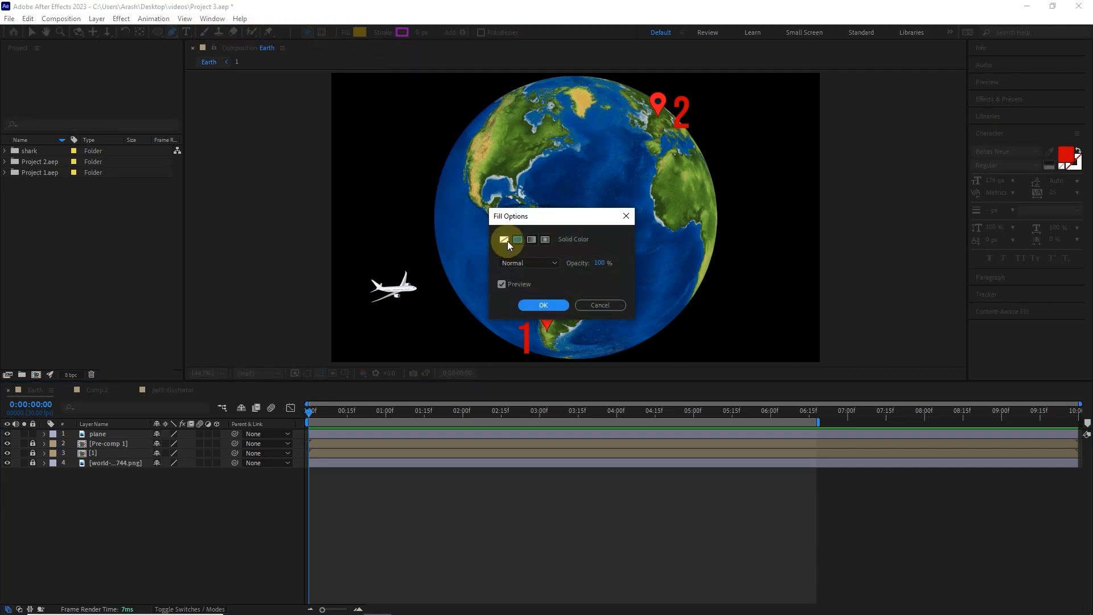
{"action": "left_click", "coordinate": [542, 306]}
{"action": "left_click", "coordinate": [402, 32]}
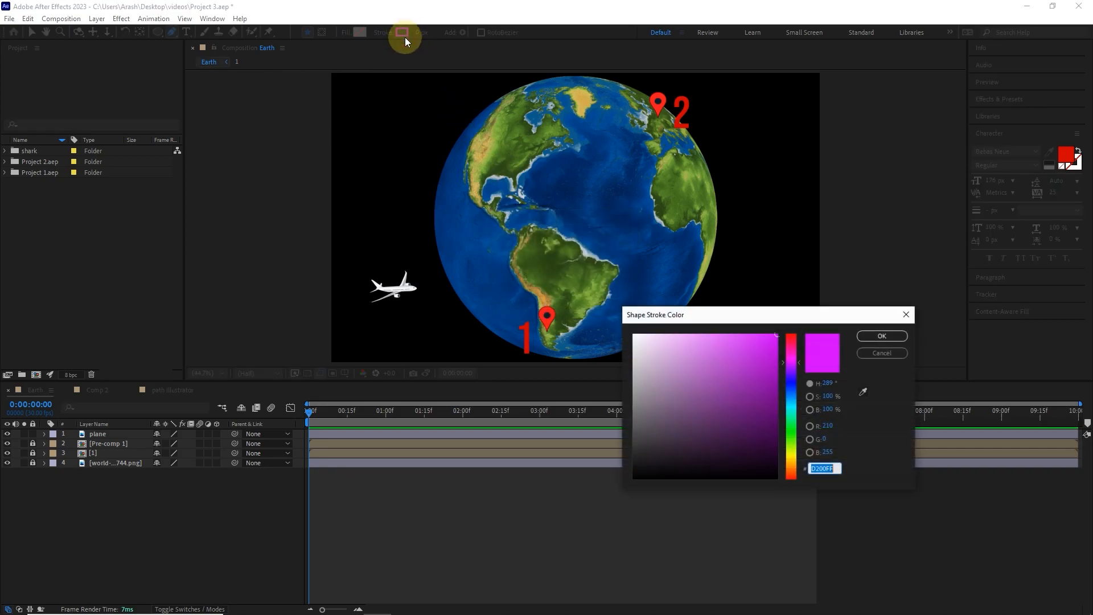
{"action": "left_click", "coordinate": [791, 442]}
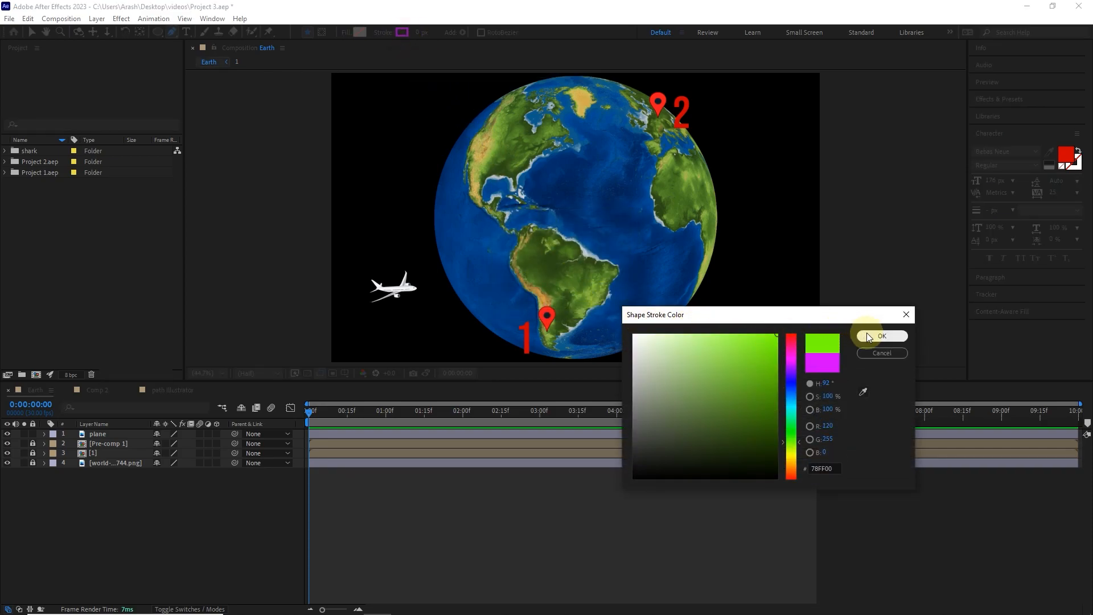
{"action": "left_click", "coordinate": [882, 336]}
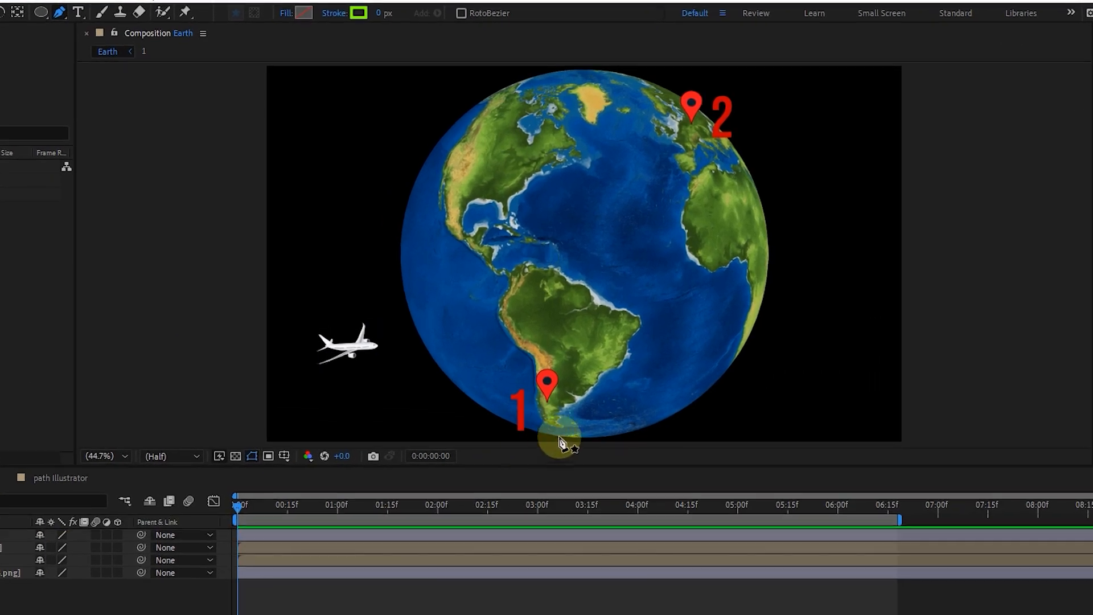
Draw a straight line from the tip of pin 1 to the tip of pin 2 and give it a 7 px stroke.
{"action": "left_click", "coordinate": [547, 396]}
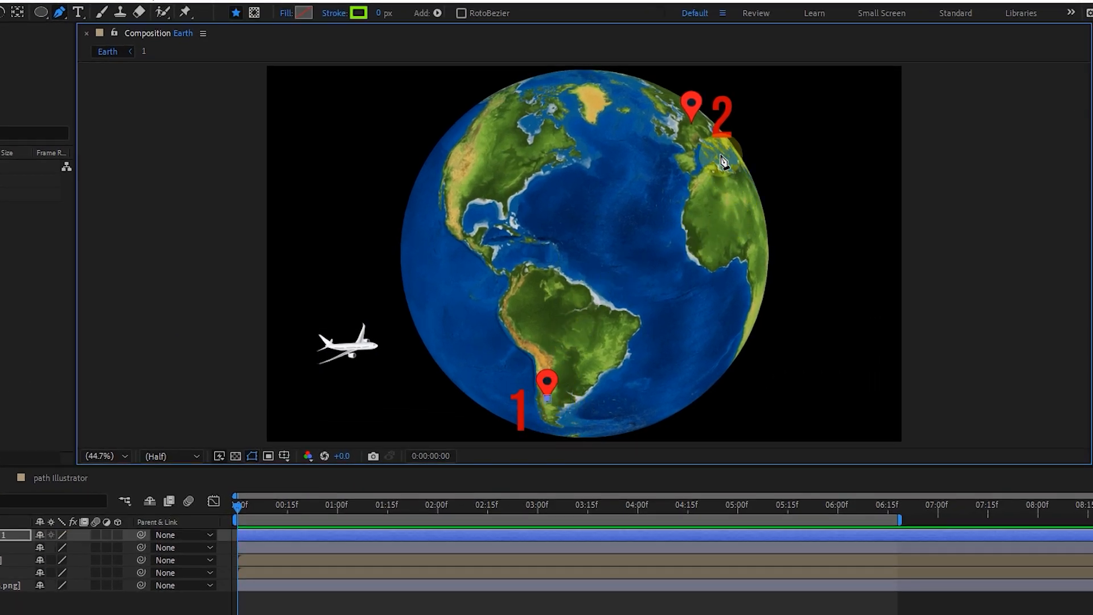
{"action": "left_click", "coordinate": [691, 120]}
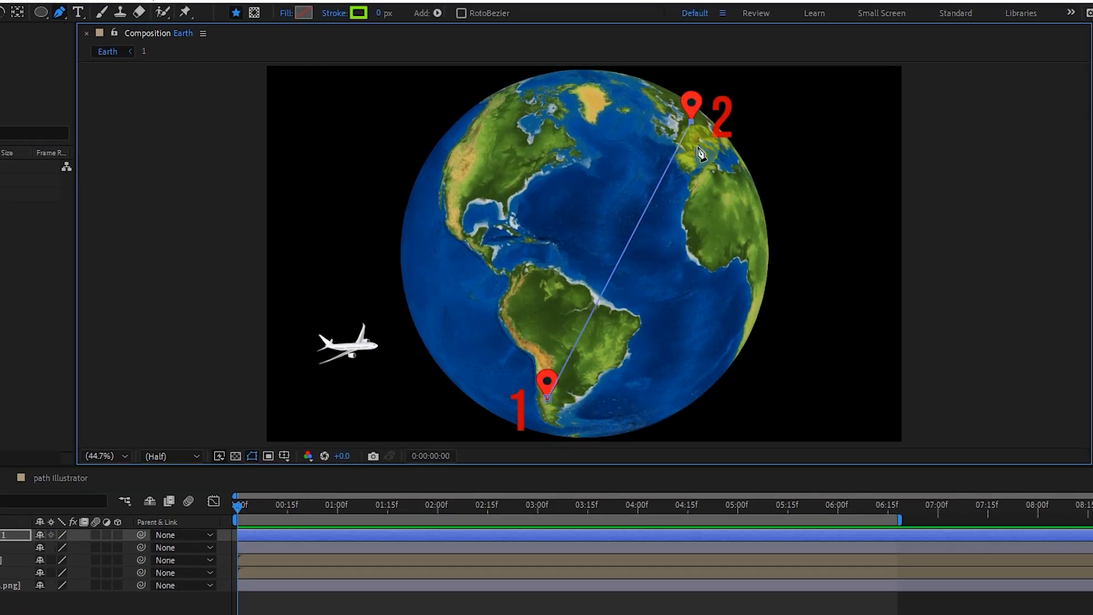
{"action": "mouse_move", "coordinate": [381, 13]}
{"action": "left_mouse_down"}
{"action": "mouse_move", "coordinate": [395, 13]}
{"action": "mouse_move", "coordinate": [377, 12]}
{"action": "left_mouse_up"}
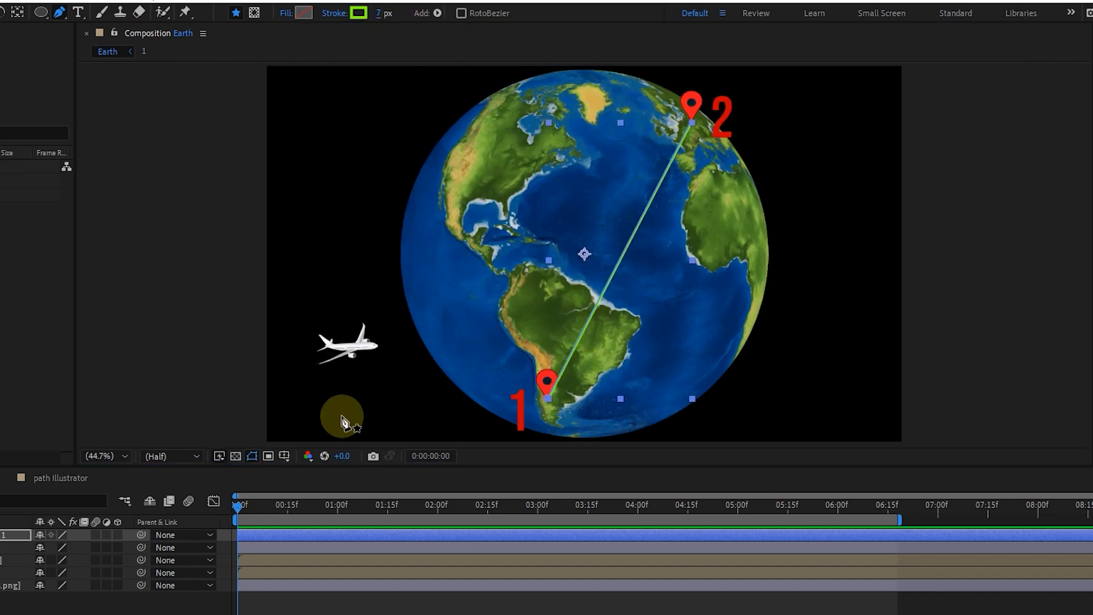
Bend the line between the two pins into an arc bulging toward North America with the Convert Vertex tool.
{"action": "left_click", "coordinate": [60, 14]}
{"action": "left_click_drag", "start_coordinate": [60, 13], "coordinate": [147, 63]}
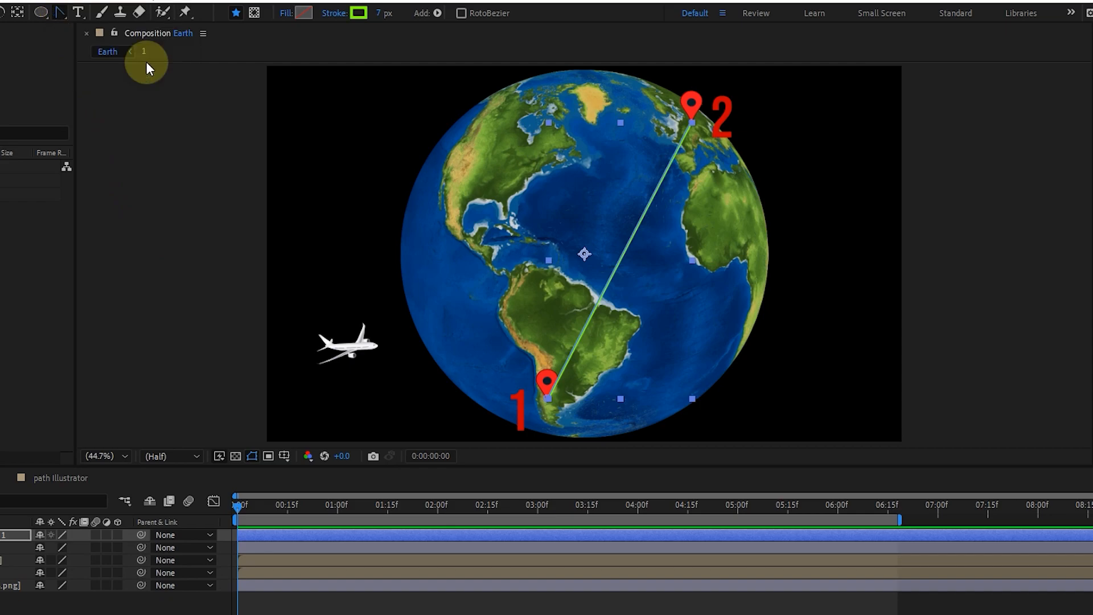
{"action": "left_click_drag", "start_coordinate": [546, 387], "coordinate": [513, 163]}
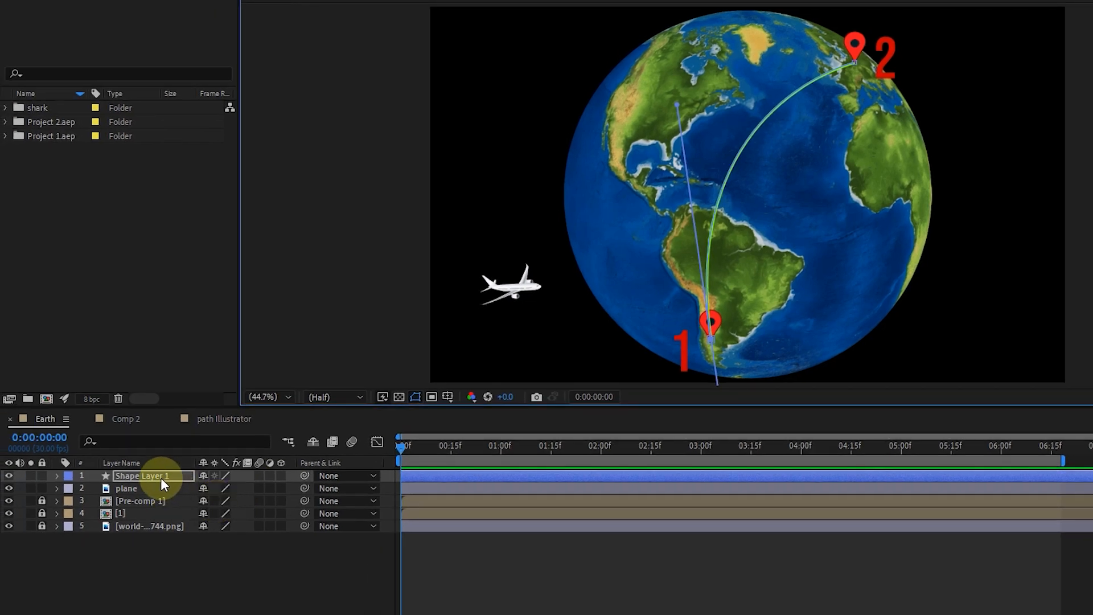
Copy the Path property of Path 1 inside Shape Layer 1, and collapse the layer.
{"action": "left_click", "coordinate": [23, 520]}
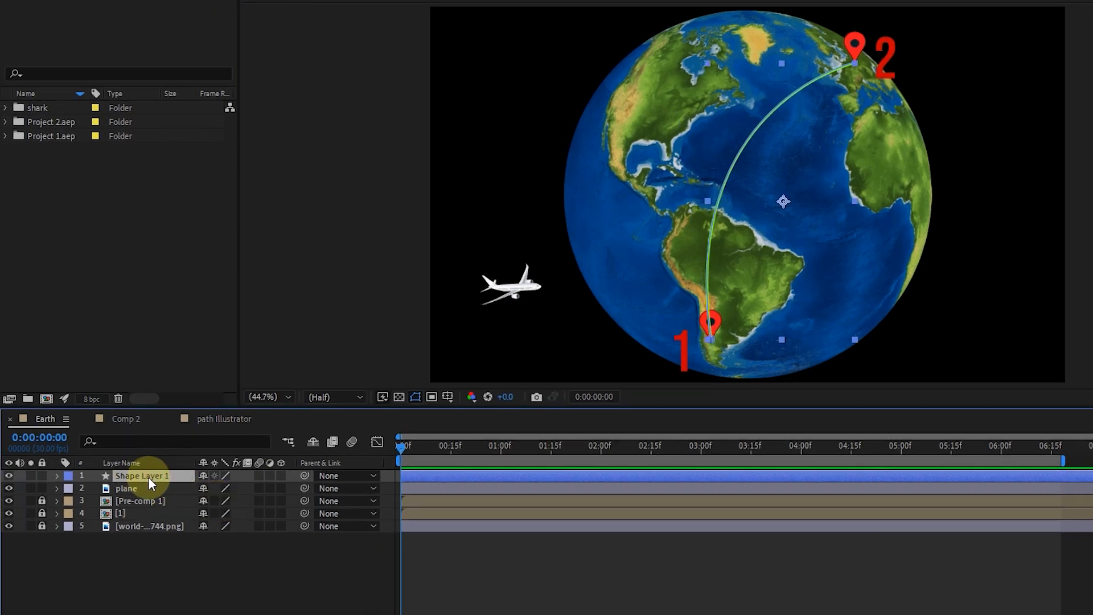
{"action": "left_click", "coordinate": [57, 476]}
{"action": "left_click", "coordinate": [89, 488]}
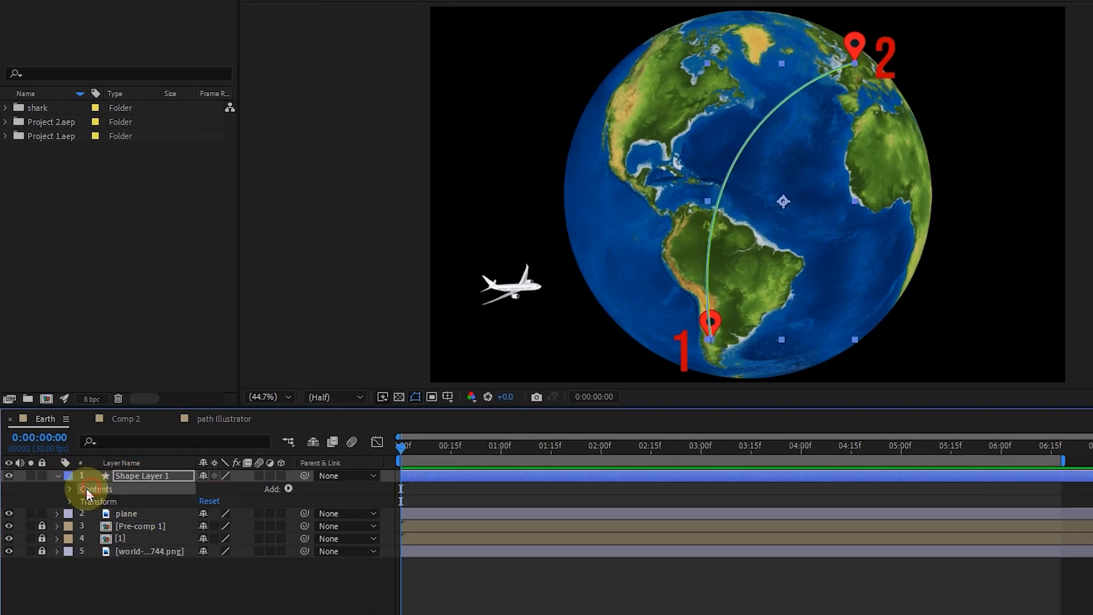
{"action": "left_click", "coordinate": [70, 489]}
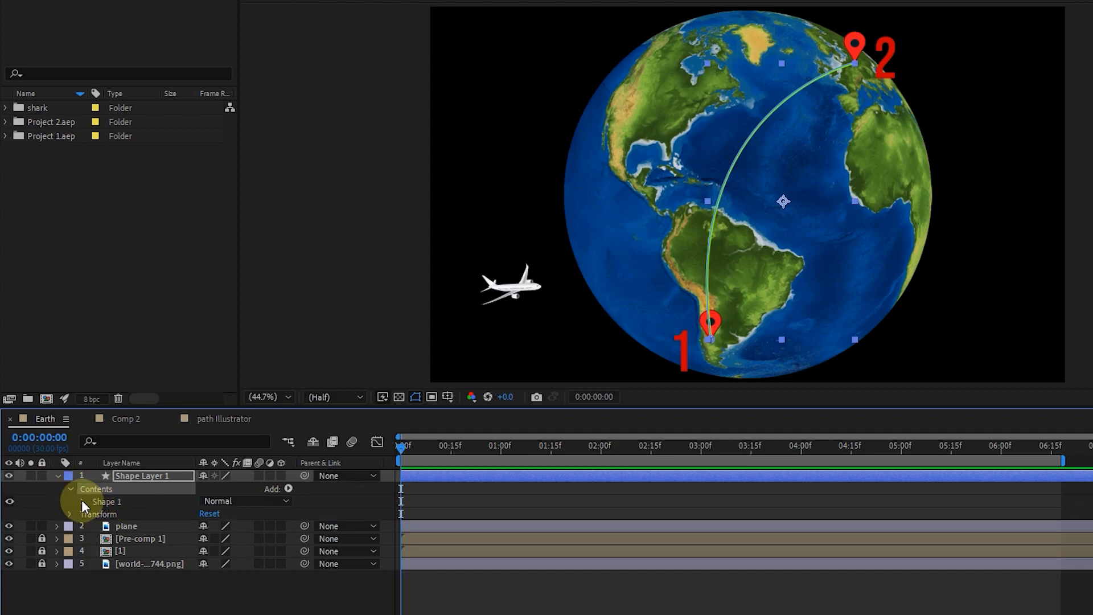
{"action": "left_click", "coordinate": [82, 501]}
{"action": "left_click", "coordinate": [116, 514]}
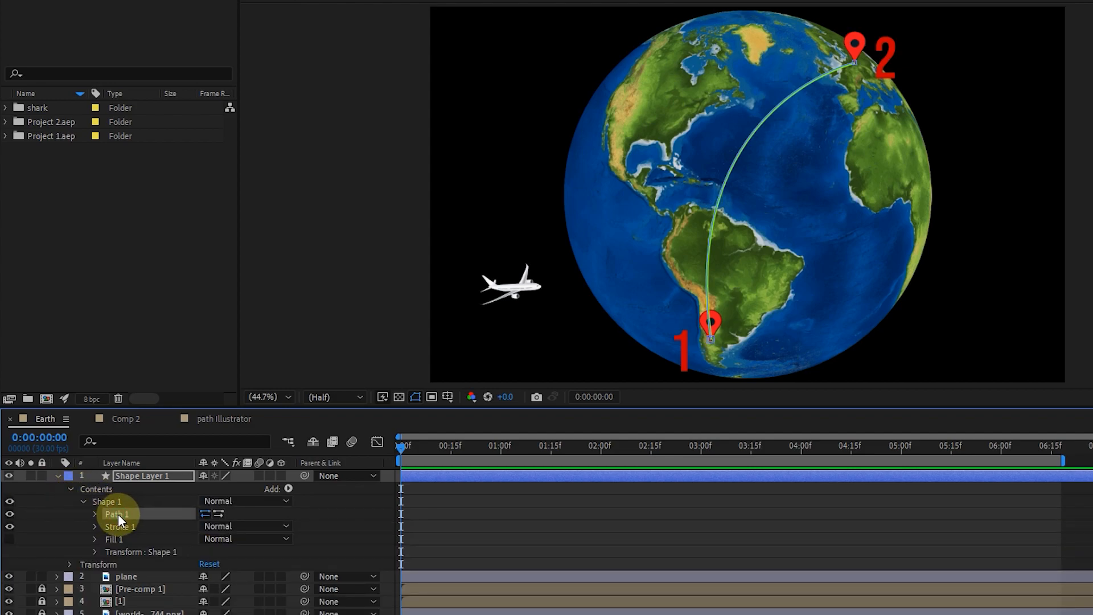
{"action": "left_click", "coordinate": [95, 513]}
{"action": "left_click", "coordinate": [143, 526]}
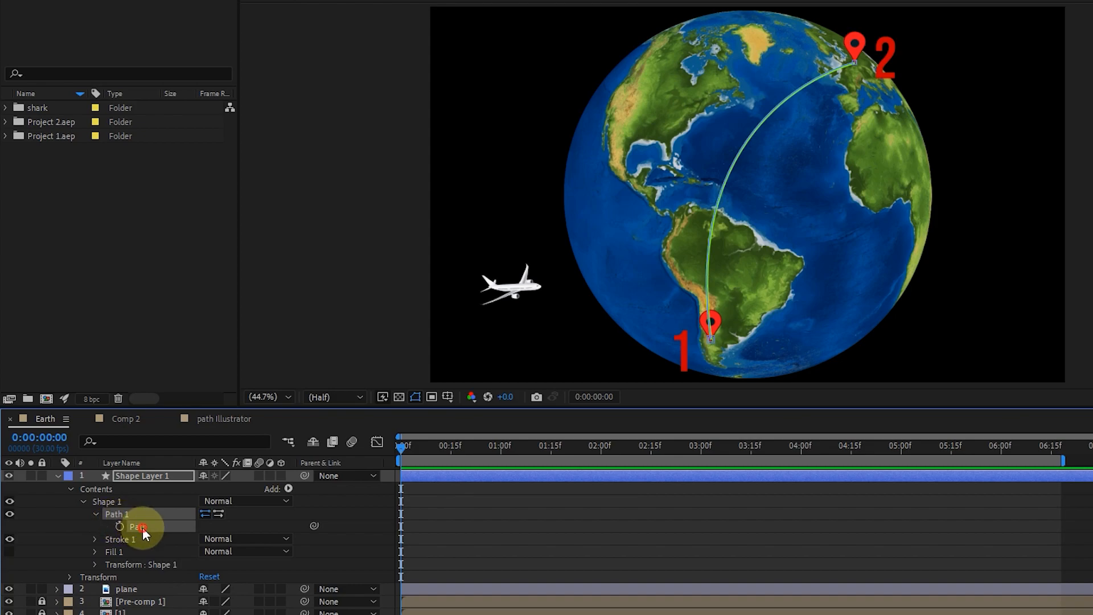
{"action": "key", "text": "ctrl+c"}
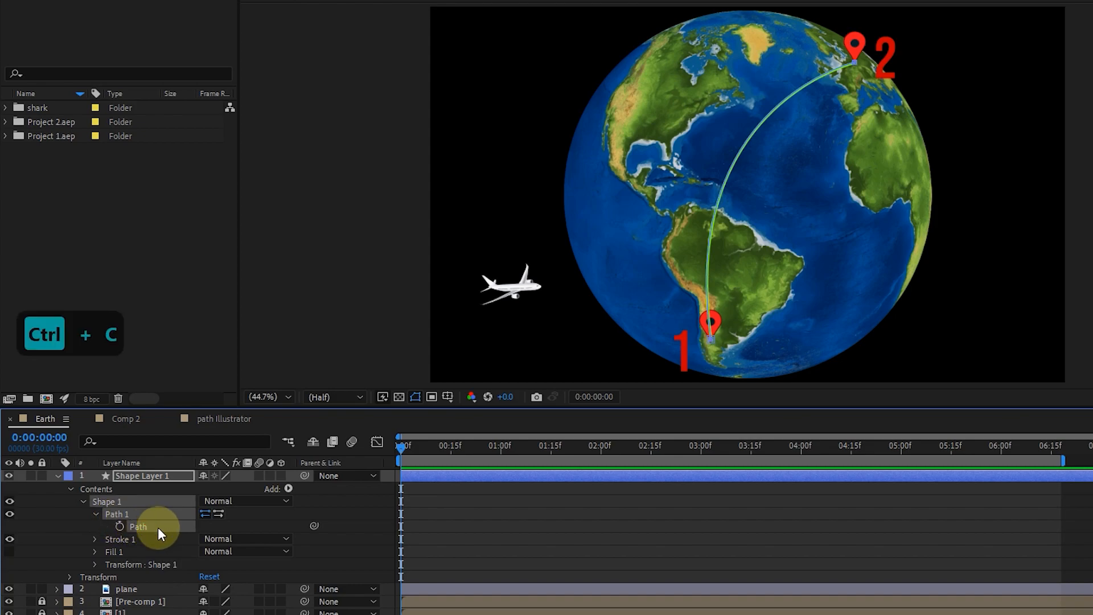
{"action": "left_click", "coordinate": [58, 476]}
Paste the copied path into the Position property of the plane layer.
{"action": "left_click", "coordinate": [127, 487]}
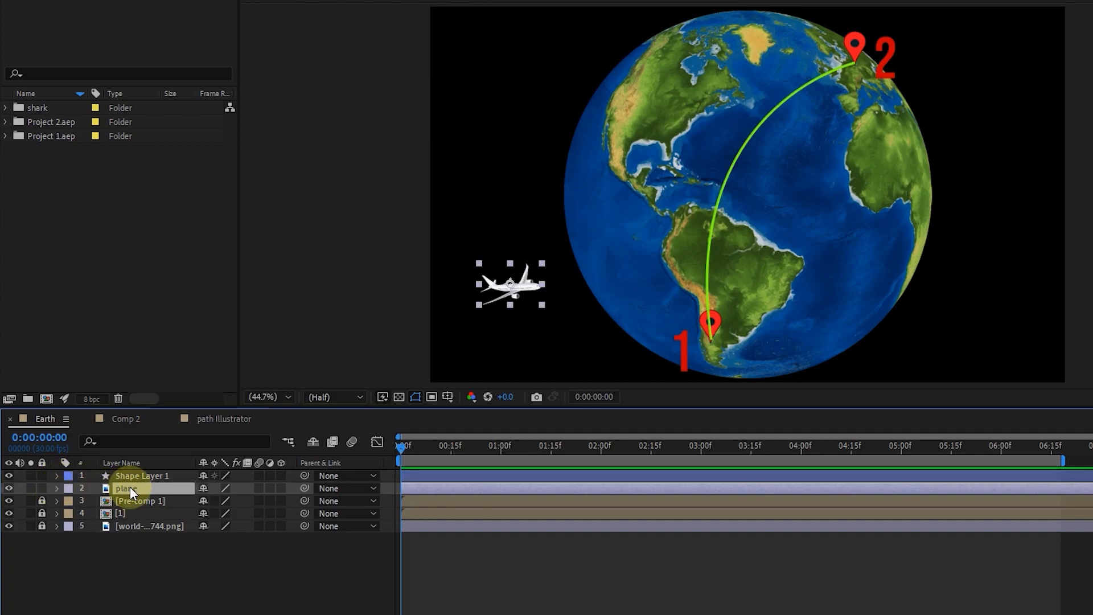
{"action": "key", "text": "p"}
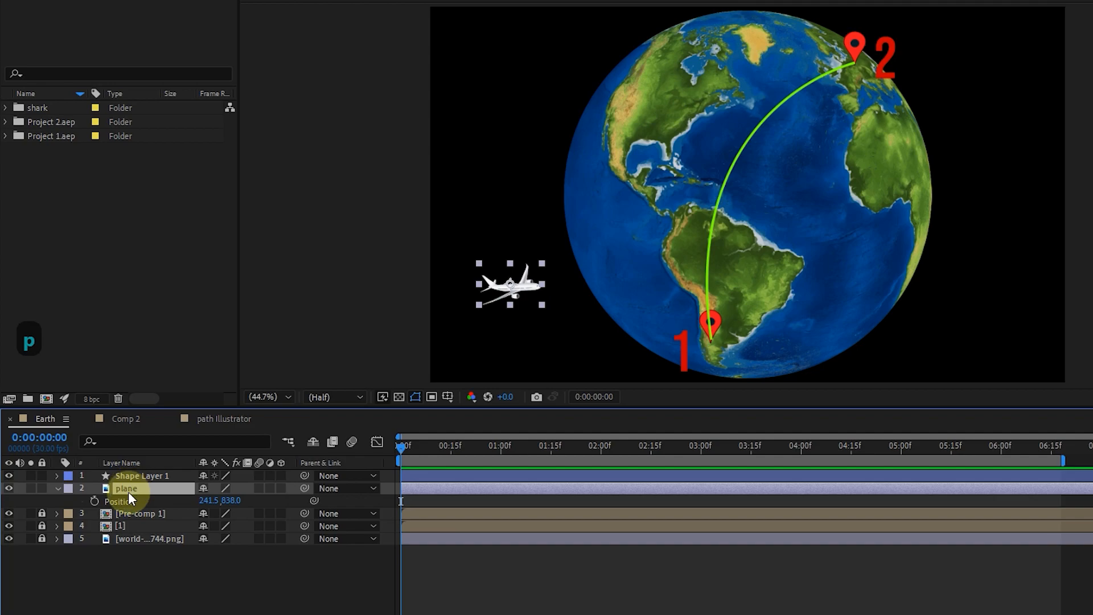
{"action": "left_click", "coordinate": [132, 500]}
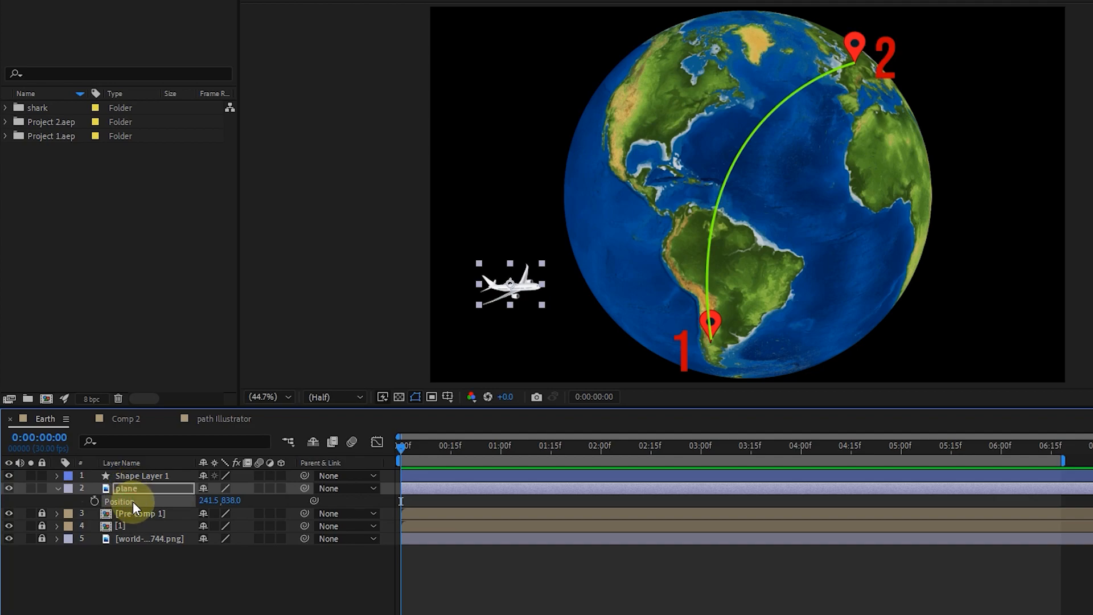
{"action": "key", "text": "ctrl+v"}
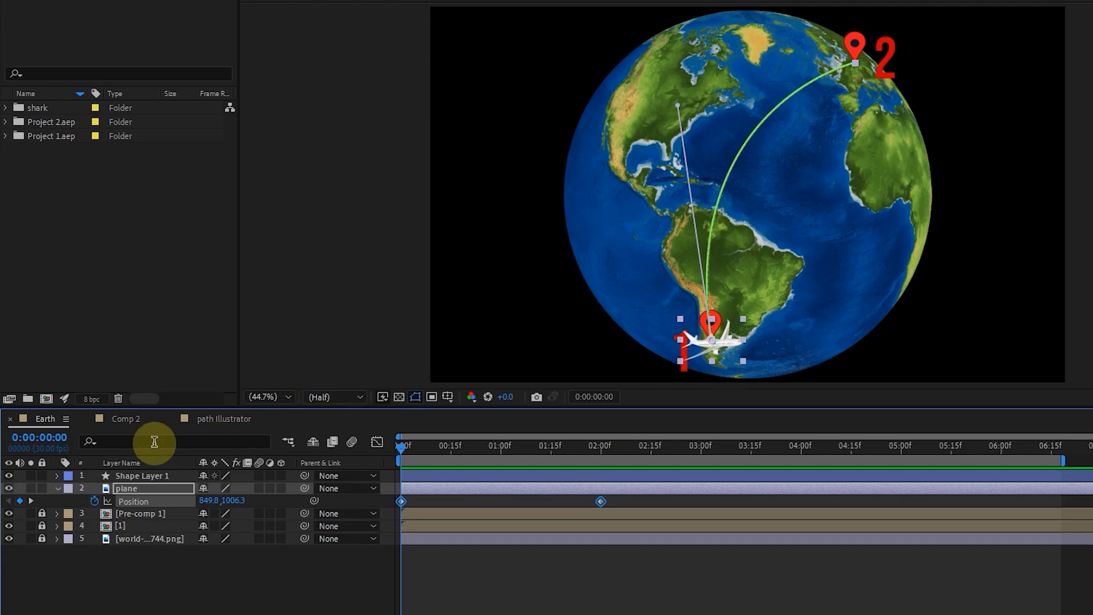
Hide Shape Layer 1 and preview the plane's motion, returning to the start of the timeline.
{"action": "left_click", "coordinate": [9, 475]}
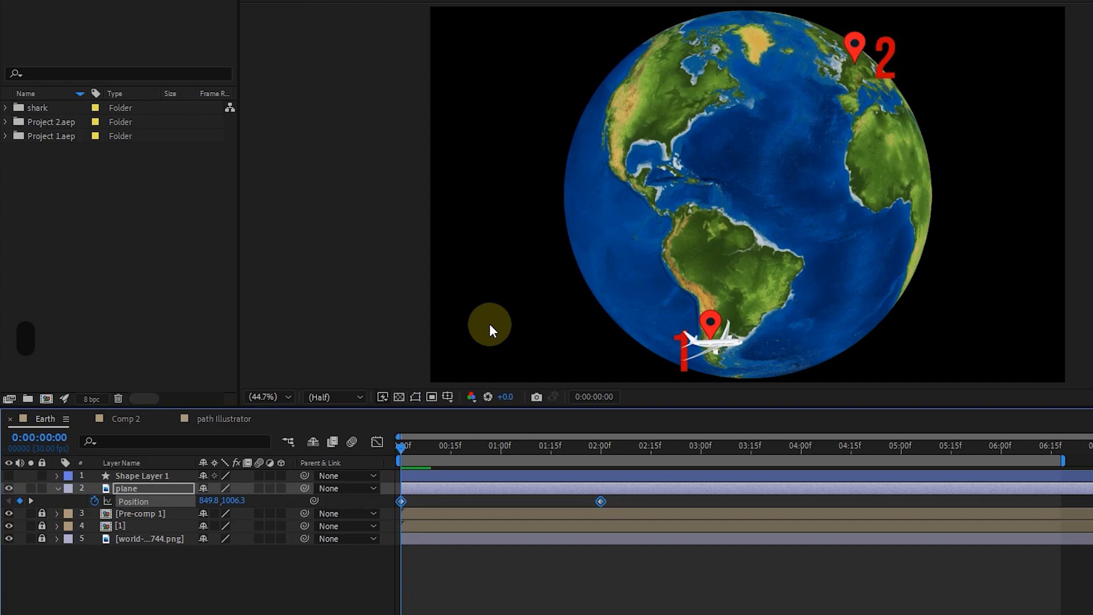
{"action": "key", "text": "space"}
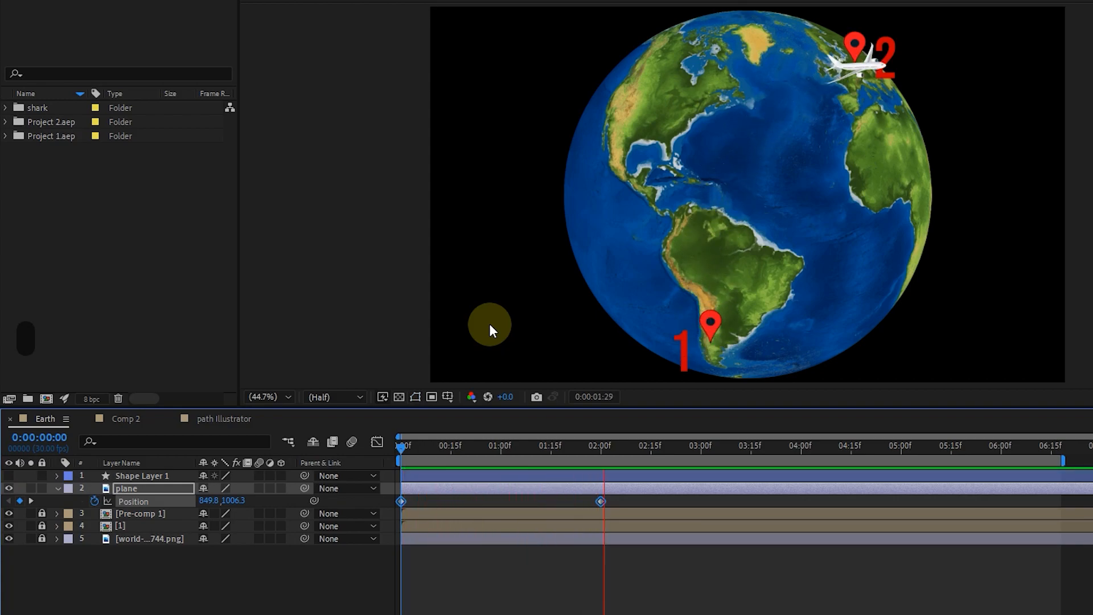
{"action": "left_click_drag", "start_coordinate": [459, 448], "coordinate": [389, 460]}
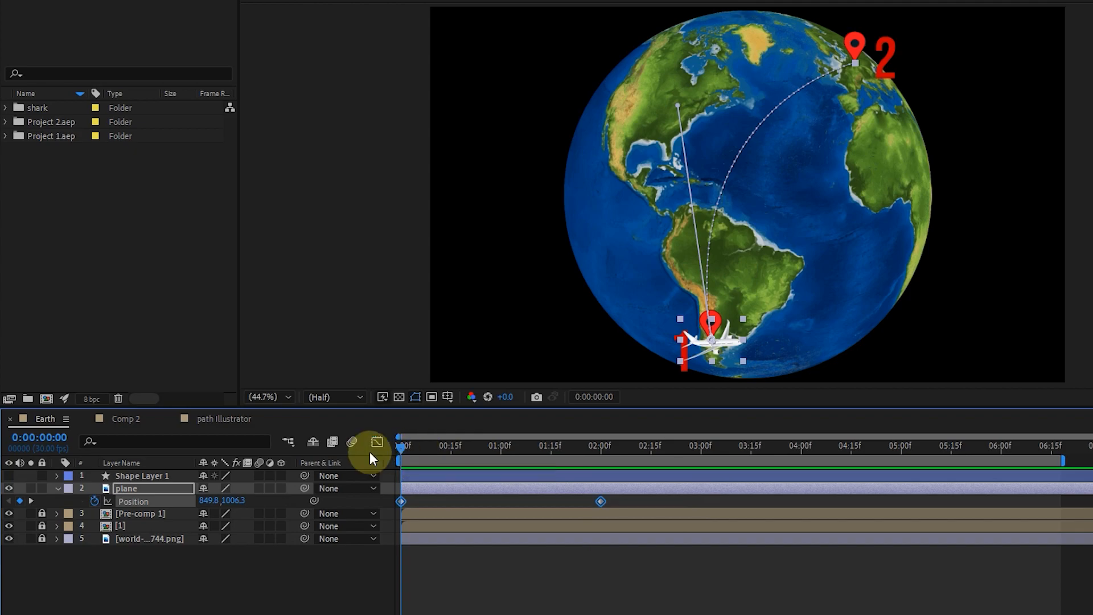
Set the plane layer's Auto-Orientation to Orient Along Path.
{"action": "right_click", "coordinate": [136, 487]}
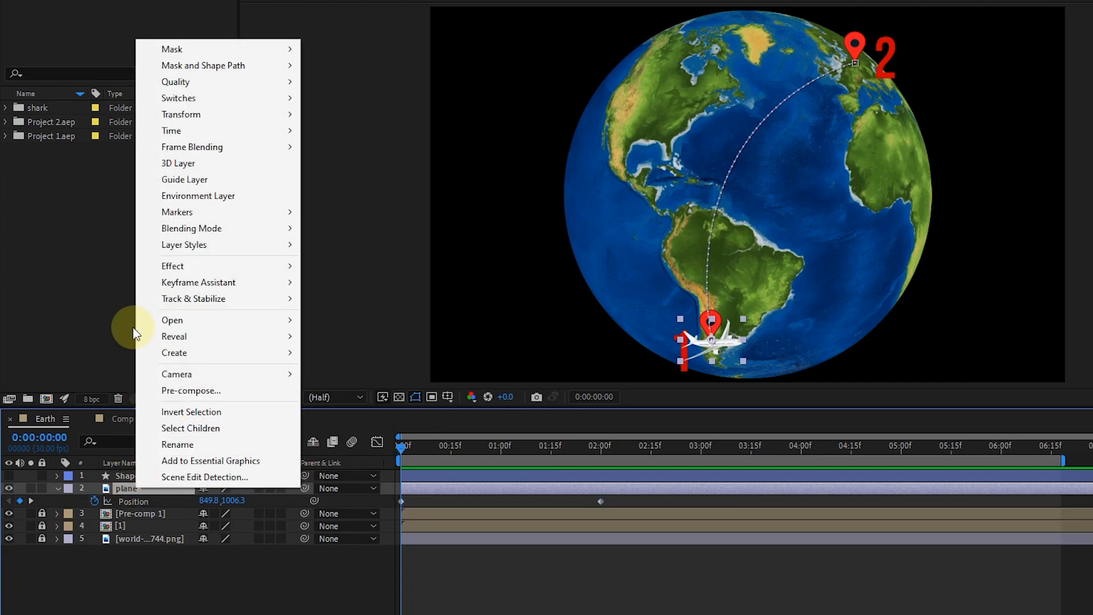
{"action": "mouse_move", "coordinate": [216, 113]}
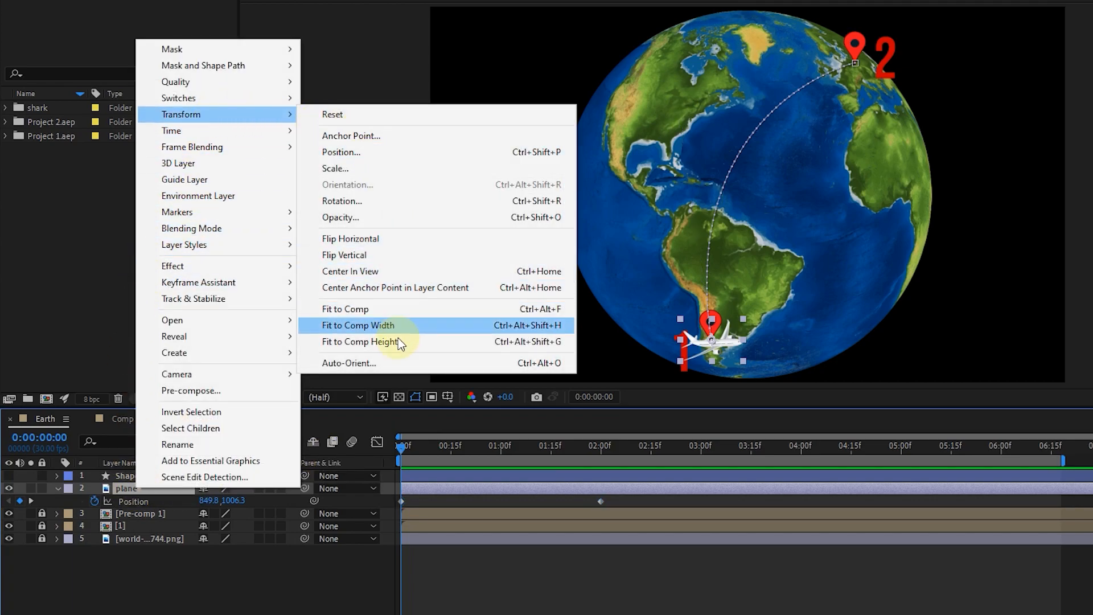
{"action": "left_click", "coordinate": [370, 365]}
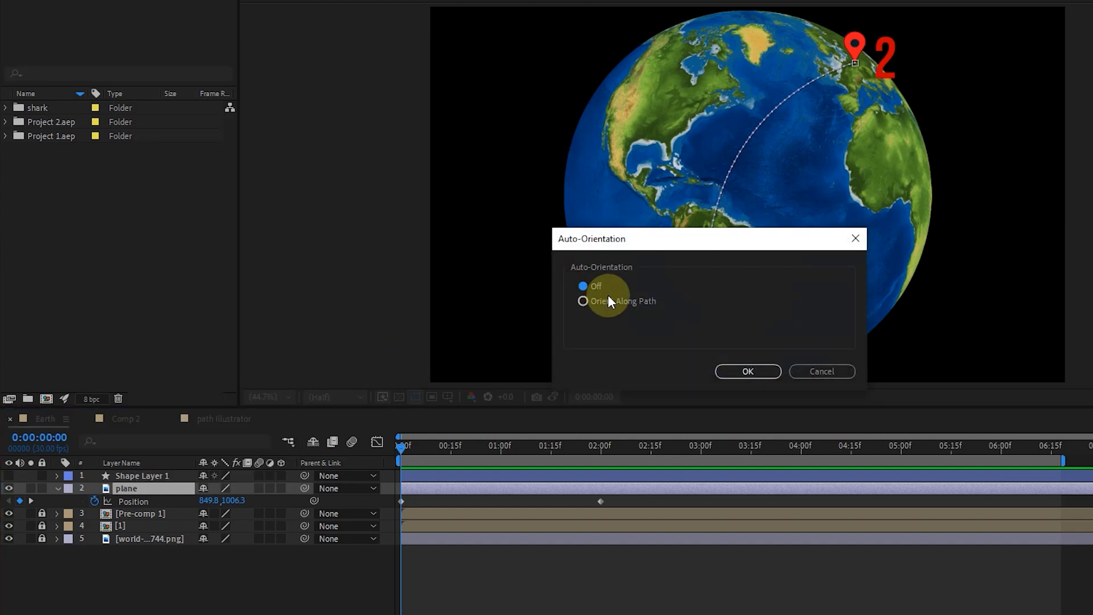
{"action": "left_click", "coordinate": [745, 370]}
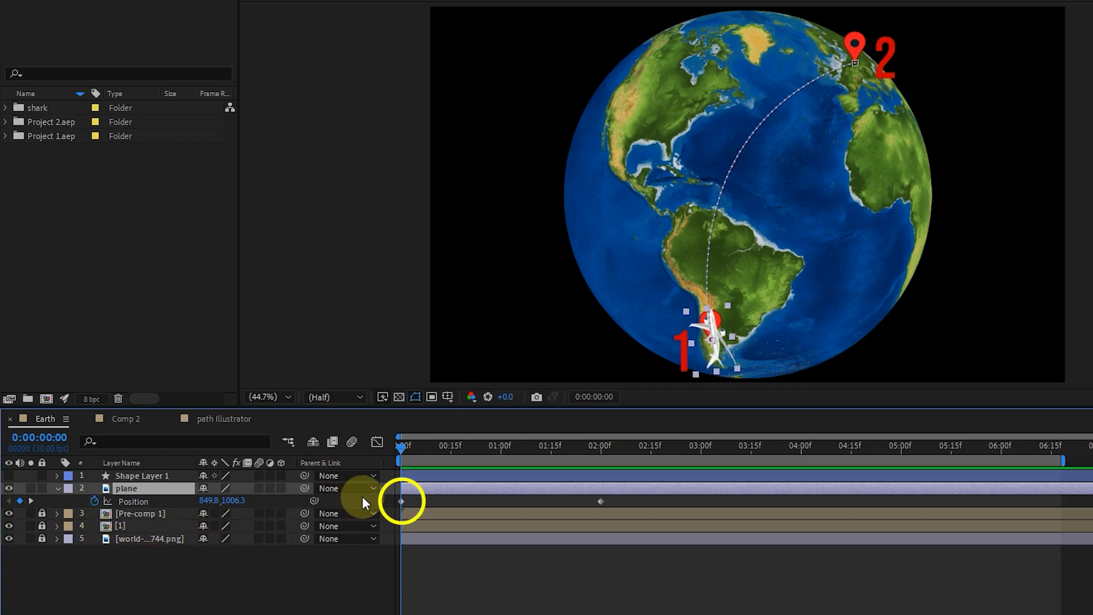
Apply Easy Ease Out to the plane's first Position keyframe and Easy Ease In to its last one.
{"action": "right_click", "coordinate": [402, 500]}
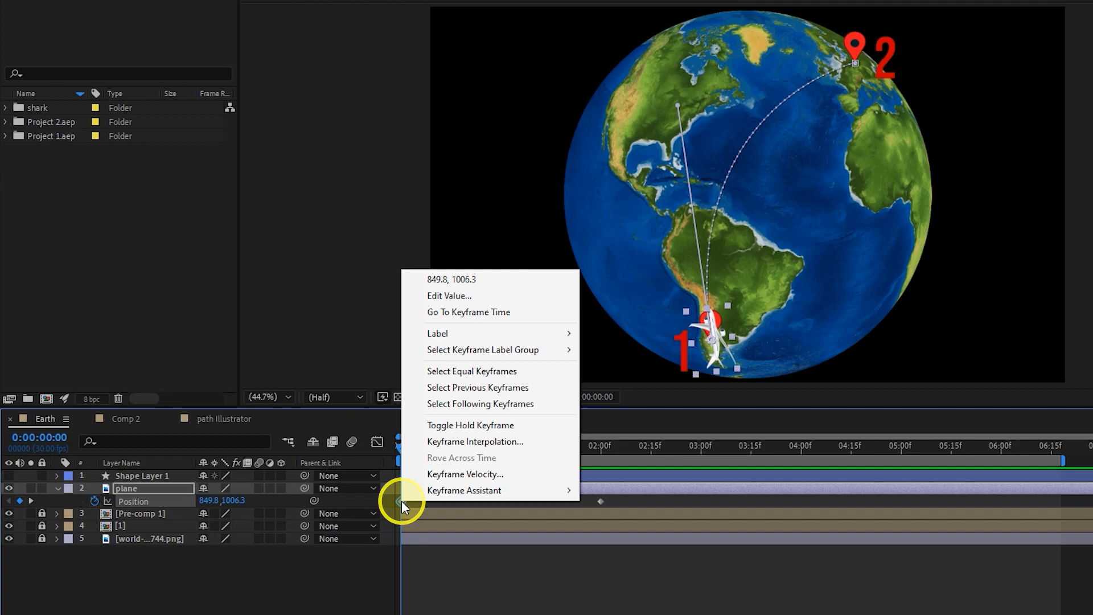
{"action": "mouse_move", "coordinate": [442, 492]}
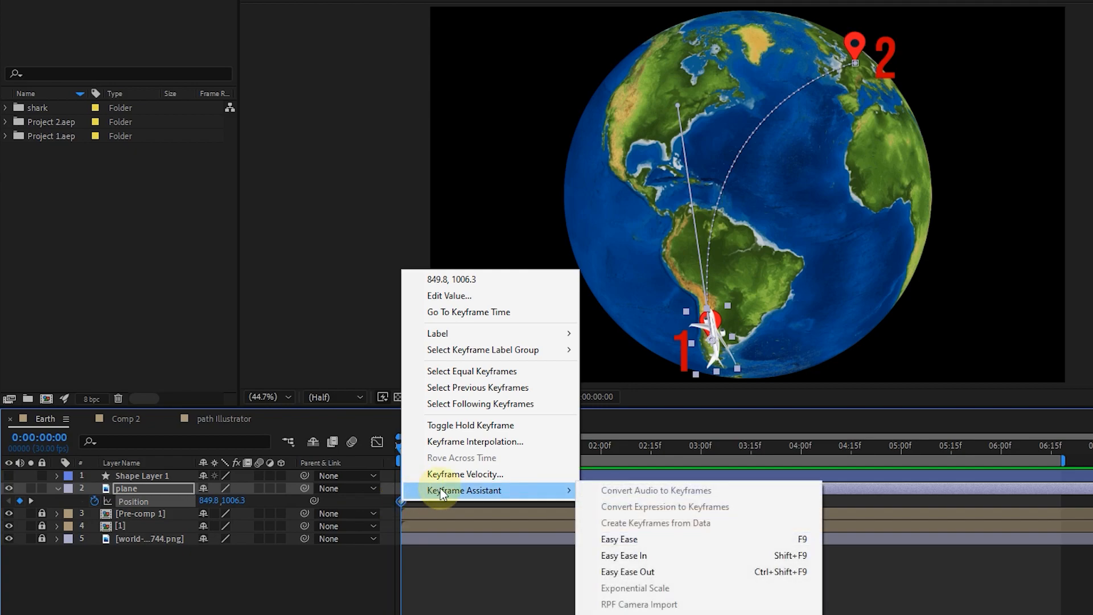
{"action": "left_click", "coordinate": [639, 573]}
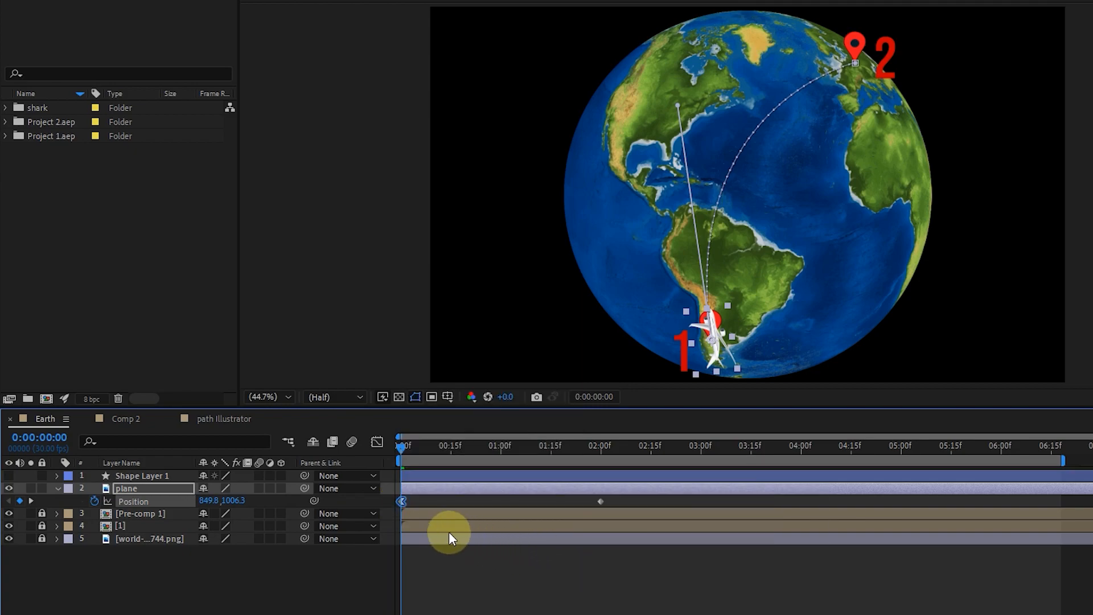
{"action": "right_click", "coordinate": [600, 501]}
{"action": "mouse_move", "coordinate": [639, 494]}
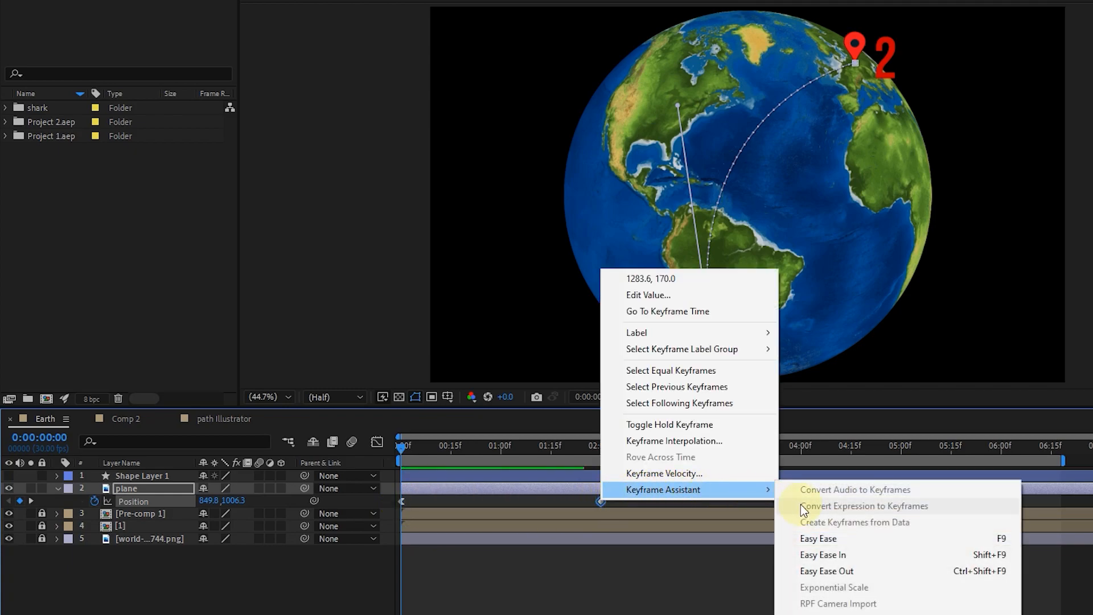
{"action": "left_click", "coordinate": [815, 555]}
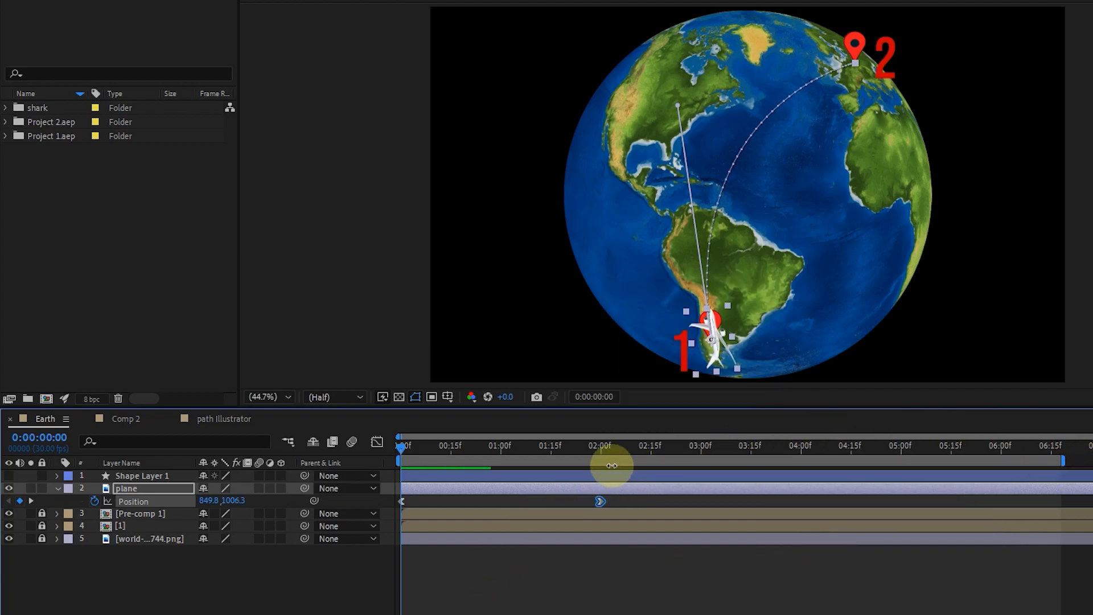
End the work area at 0:00:02:00 and preview the plane animation from the start.
{"action": "left_click_drag", "start_coordinate": [626, 453], "coordinate": [599, 446]}
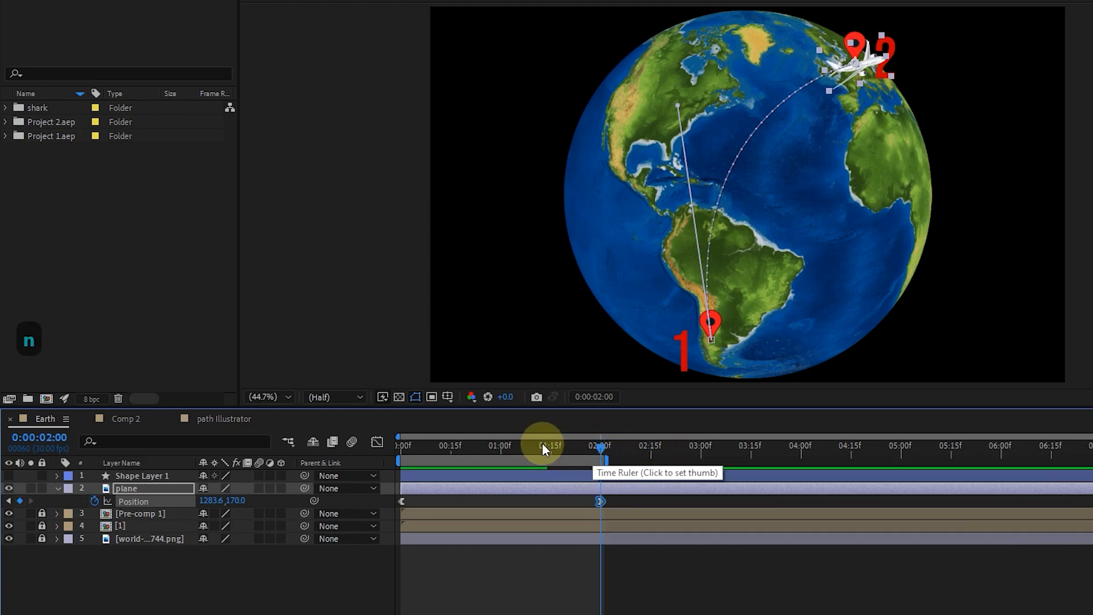
{"action": "key", "text": "Home"}
{"action": "key", "text": "space"}
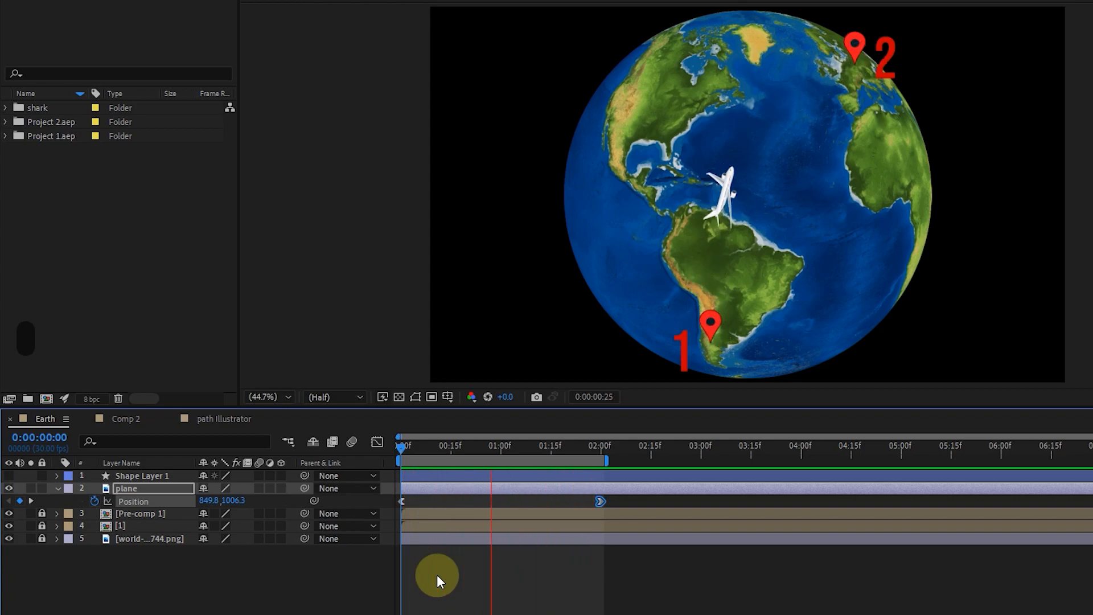
Reveal the plane layer's Scale alongside Position and add a Scale keyframe at 0:00:00:00.
{"action": "left_click_drag", "start_coordinate": [444, 452], "coordinate": [401, 452]}
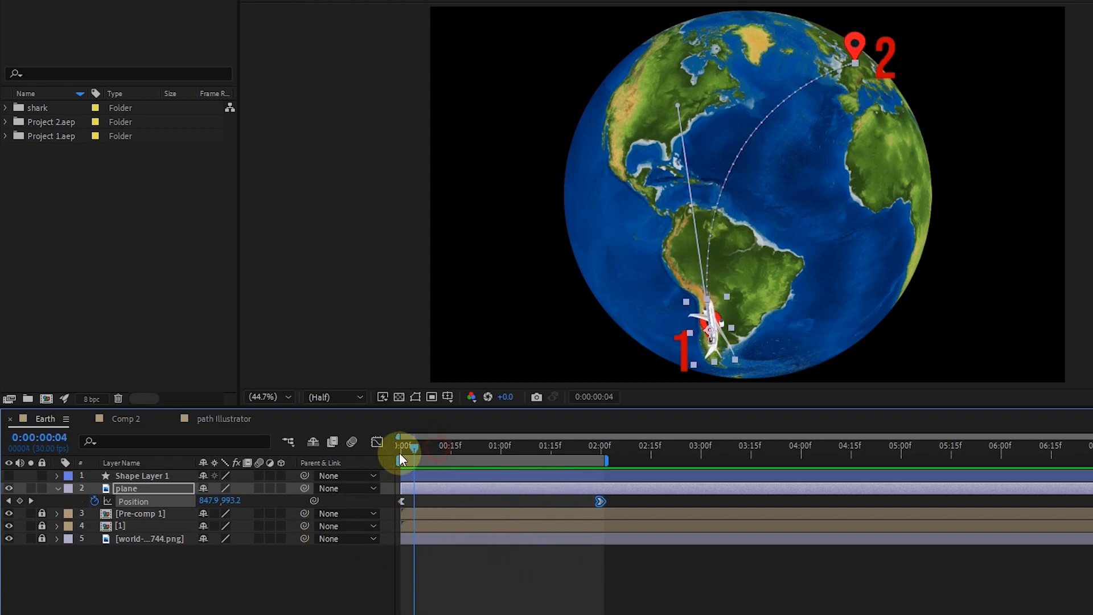
{"action": "left_click", "coordinate": [153, 487]}
{"action": "key", "text": "shift+s"}
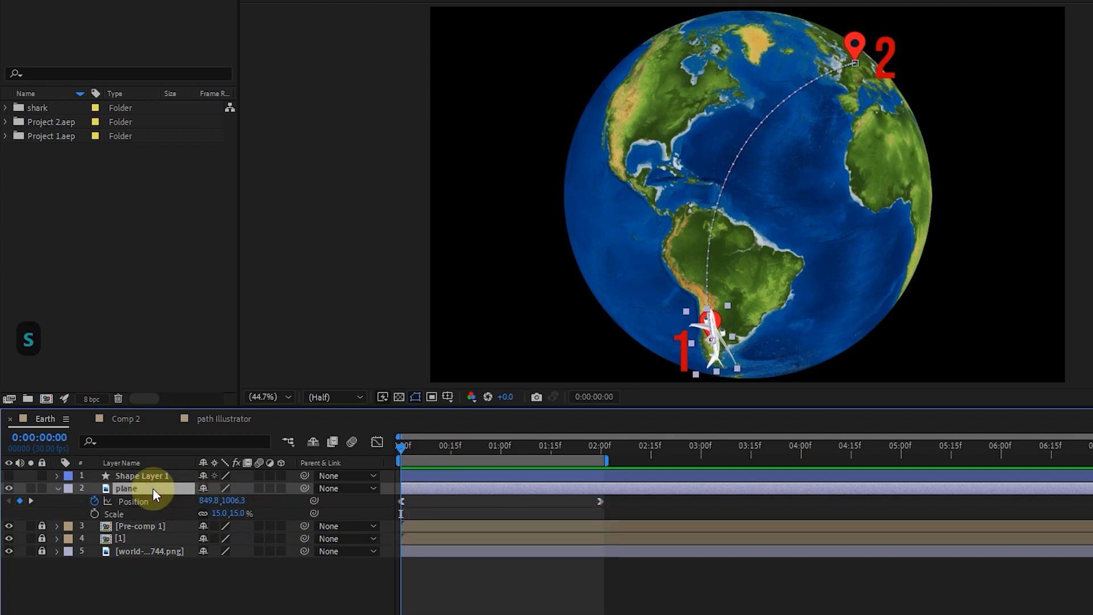
{"action": "left_click", "coordinate": [131, 512]}
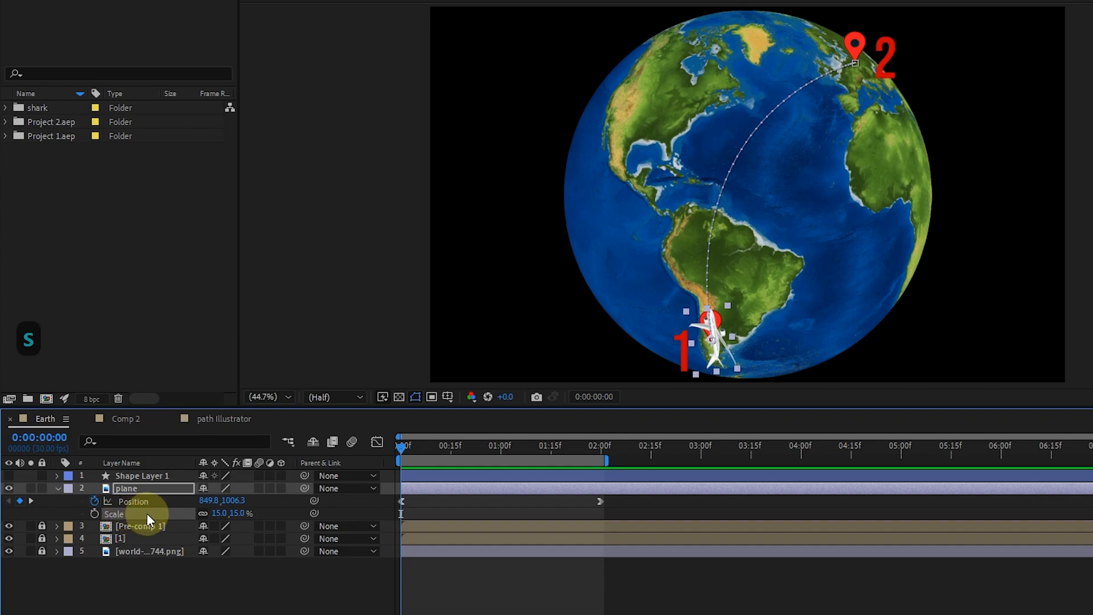
{"action": "left_click", "coordinate": [94, 513]}
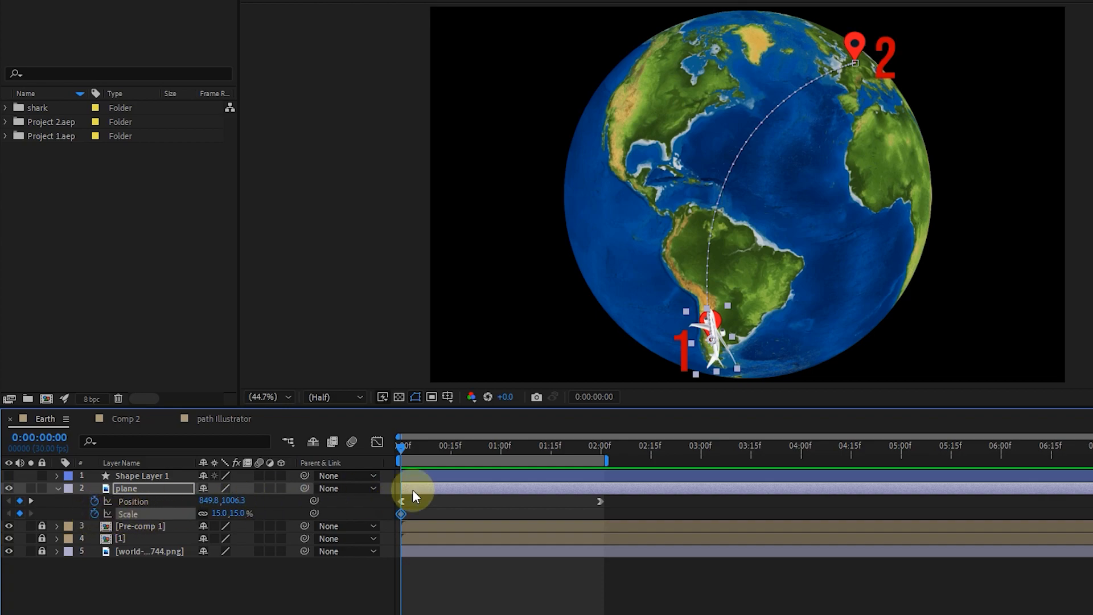
Add Scale keyframes with the existing size to the plane layer at 0:00:00:15, 0:00:01:15 and 0:00:02:00.
{"action": "key", "text": "space"}
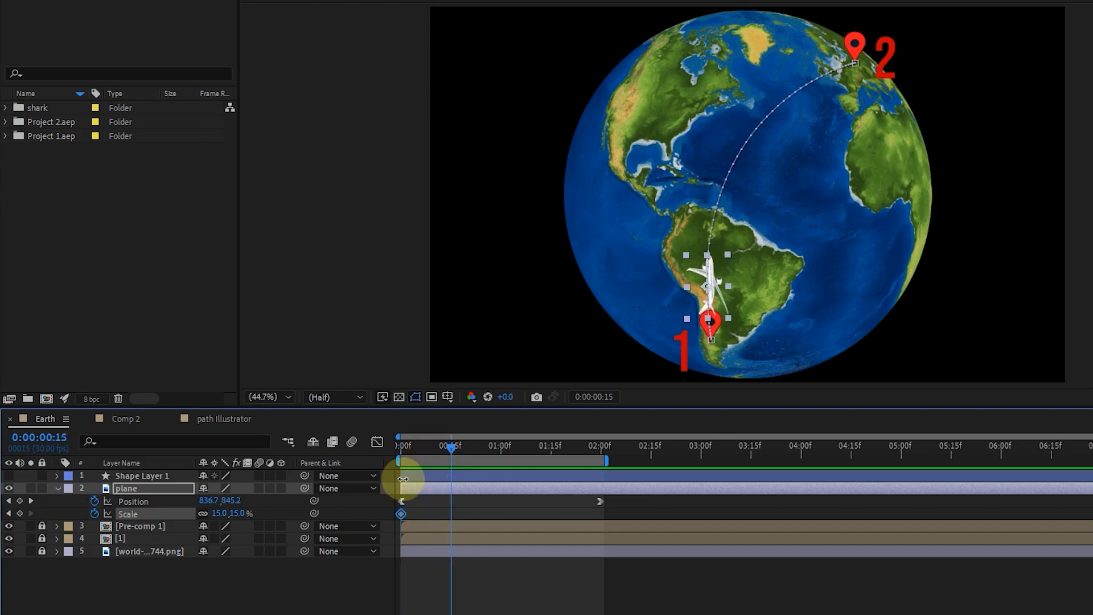
{"action": "left_click", "coordinate": [19, 513]}
{"action": "left_click", "coordinate": [552, 449]}
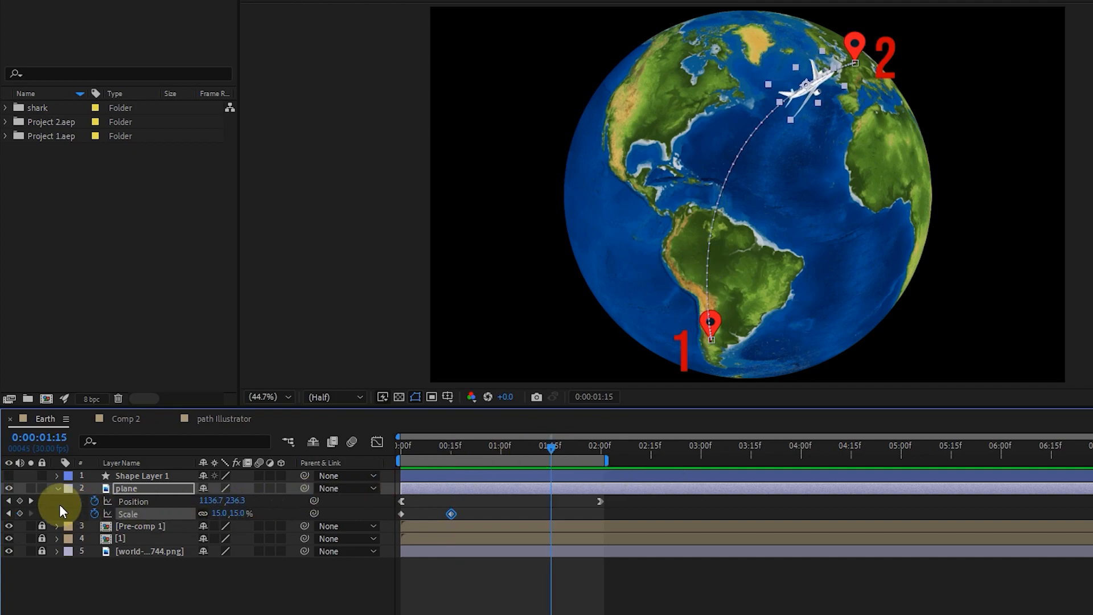
{"action": "left_click", "coordinate": [19, 513]}
{"action": "left_click", "coordinate": [586, 445]}
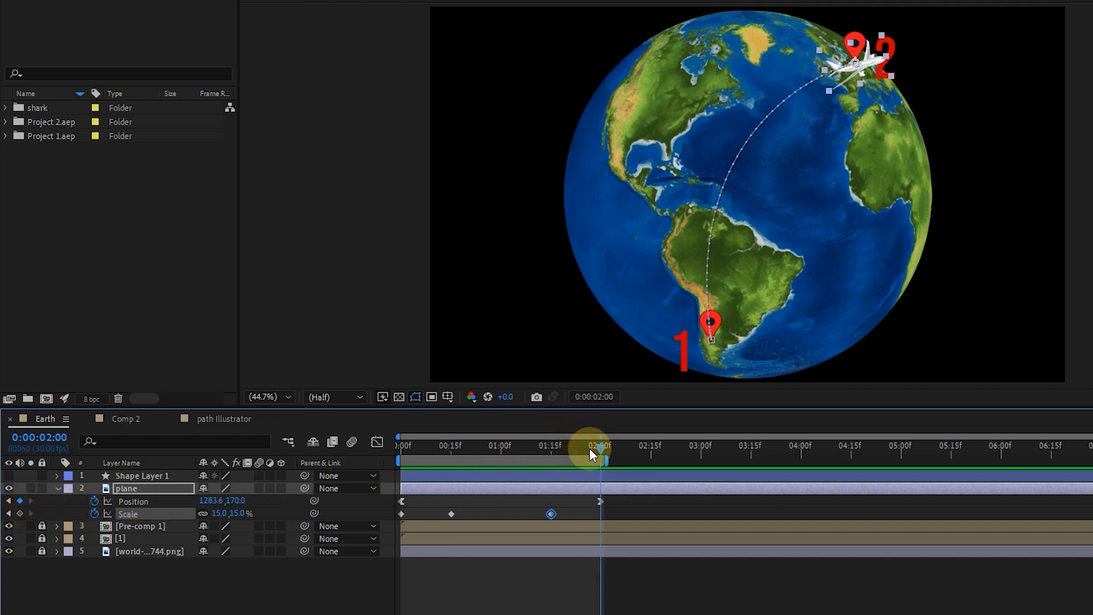
{"action": "left_click", "coordinate": [19, 514]}
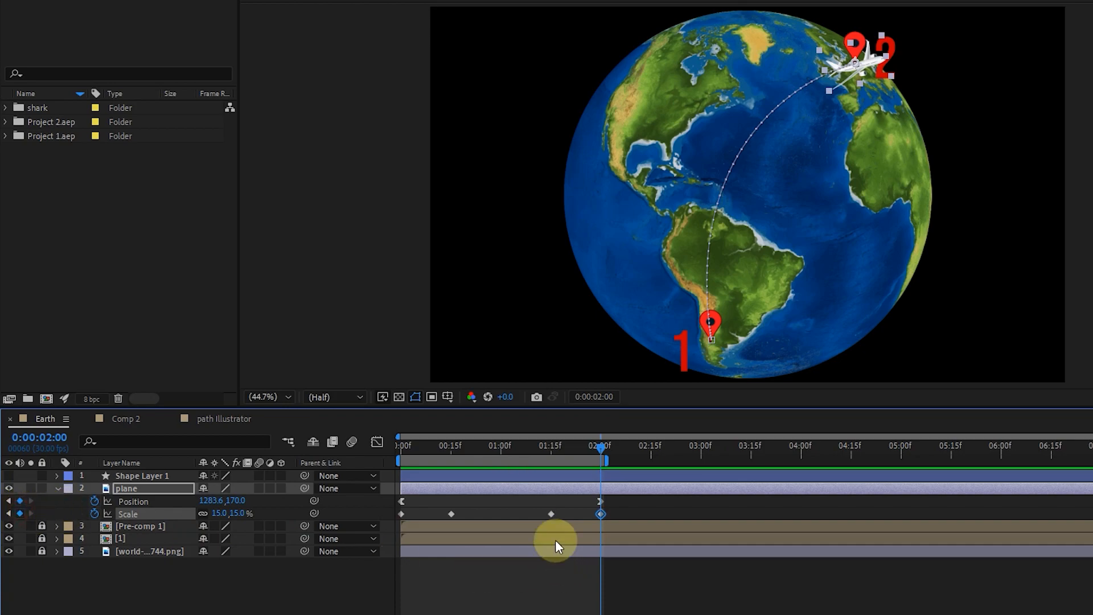
Set the plane's Scale to 25% at the 0:00:01:15 keyframe.
{"action": "key", "text": "shift"}
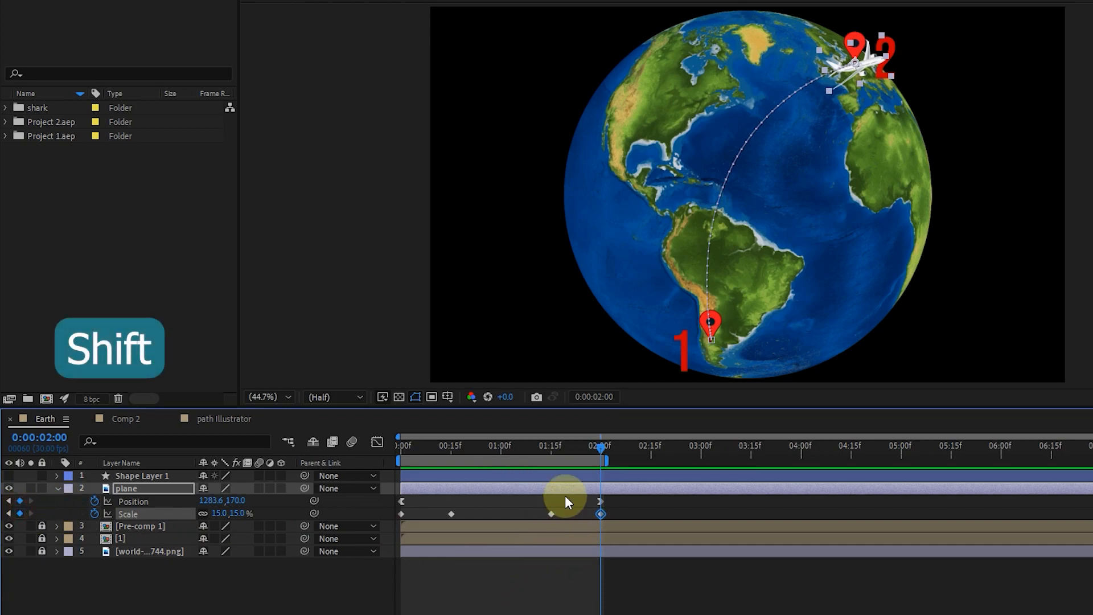
{"action": "left_click_drag", "start_coordinate": [603, 448], "coordinate": [551, 456]}
{"action": "left_click", "coordinate": [550, 514]}
{"action": "left_click", "coordinate": [243, 517]}
{"action": "type", "text": "25"}
{"action": "left_click", "coordinate": [273, 606]}
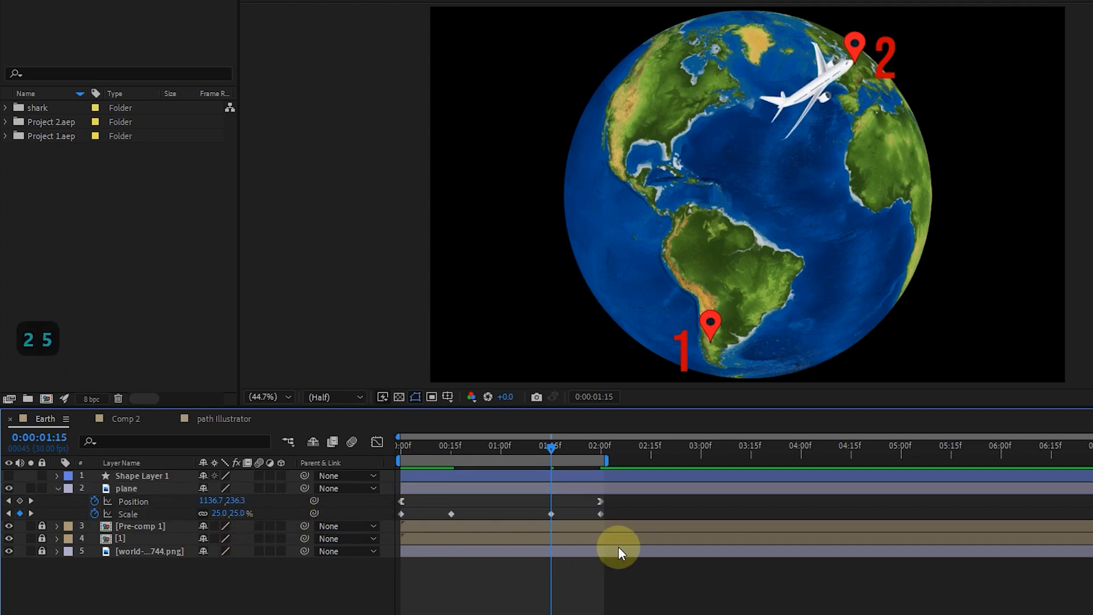
Set the plane's Scale to 25% at the 0:00:00:15 keyframe.
{"action": "left_click", "coordinate": [549, 514]}
{"action": "left_click", "coordinate": [460, 444]}
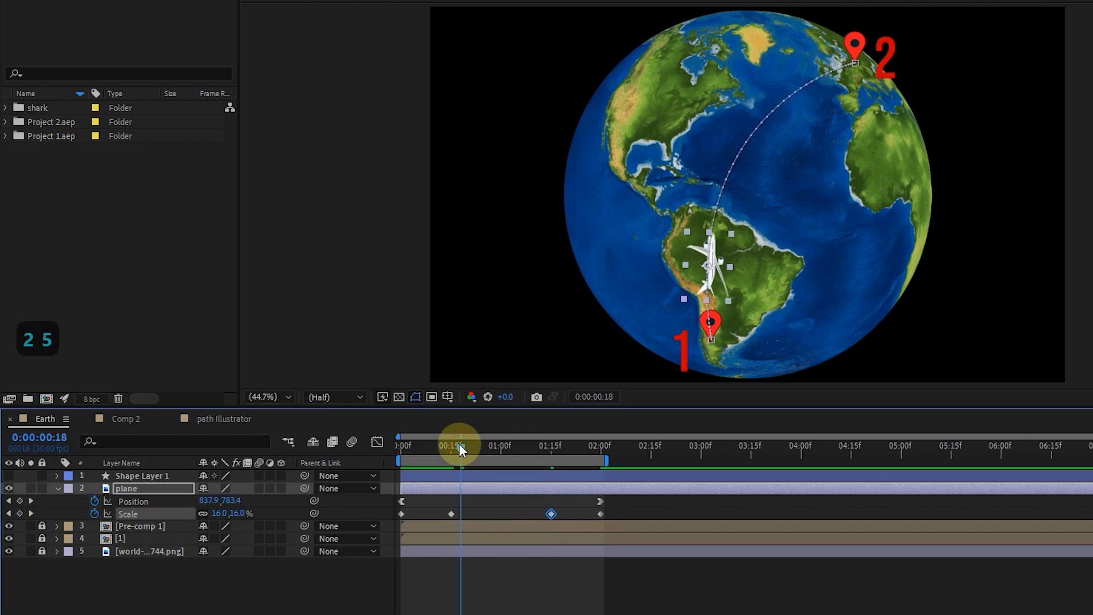
{"action": "left_click_drag", "start_coordinate": [459, 442], "coordinate": [451, 447]}
{"action": "left_click", "coordinate": [451, 513]}
{"action": "left_click", "coordinate": [243, 516]}
{"action": "type", "text": "25"}
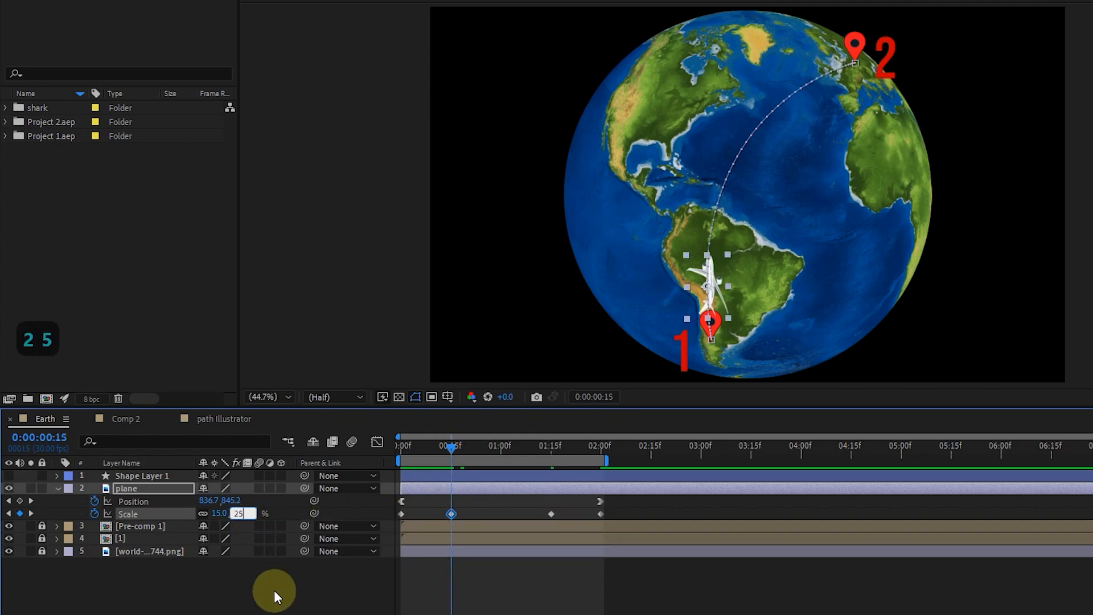
Preview the plane animation from the start, extend the work area to about 0:00:04:19 and preview again.
{"action": "left_click", "coordinate": [400, 462]}
{"action": "key", "text": "space"}
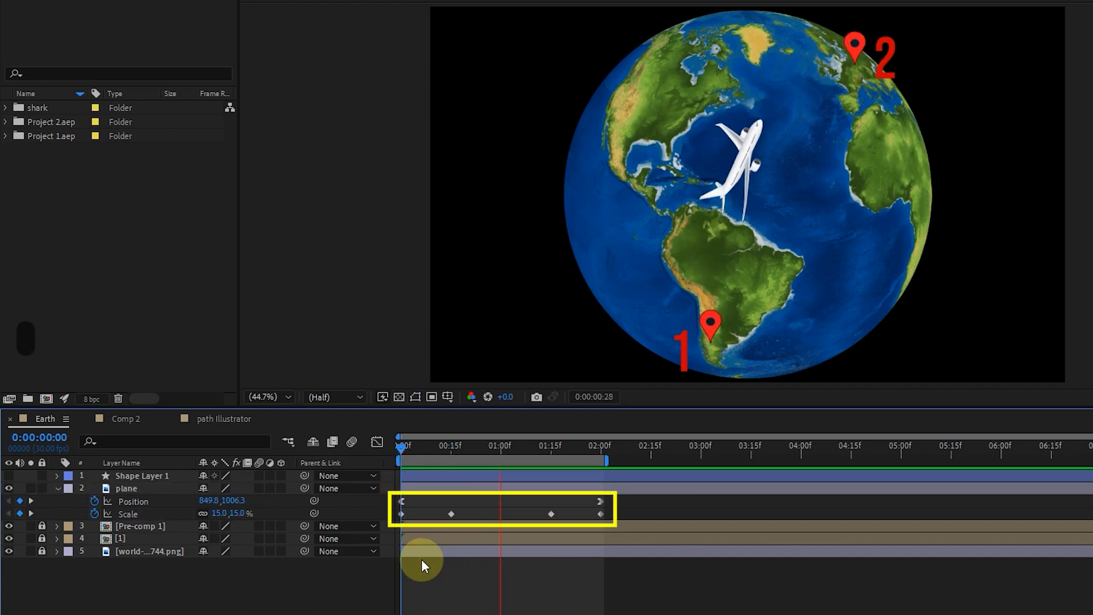
{"action": "left_click", "coordinate": [557, 449]}
{"action": "left_click_drag", "start_coordinate": [606, 461], "coordinate": [865, 461]}
{"action": "key", "text": "Home"}
{"action": "key", "text": "space"}
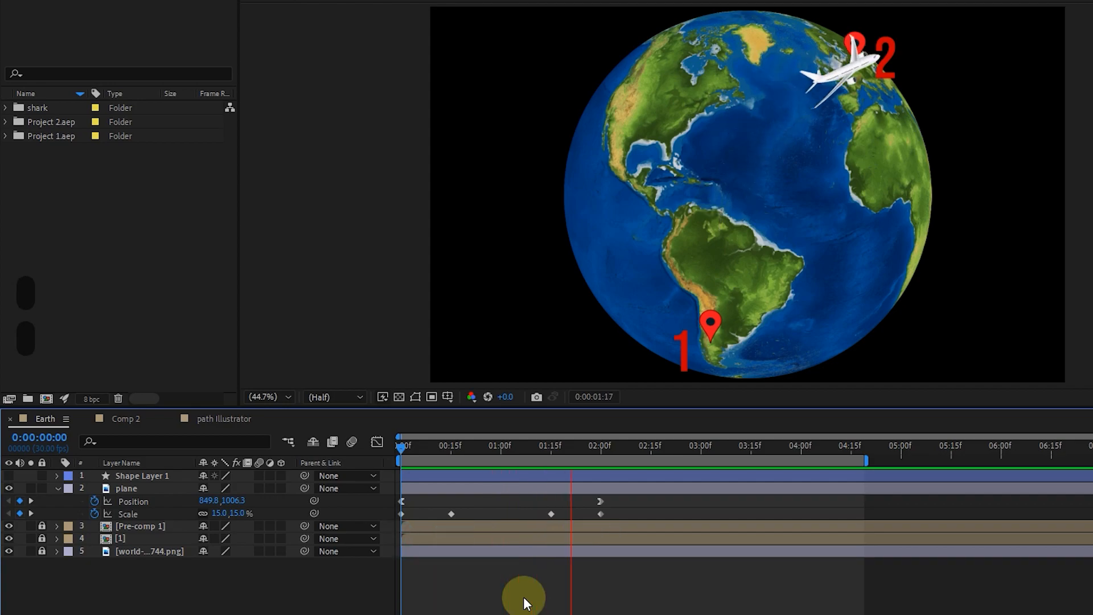
{"action": "left_click", "coordinate": [442, 450]}
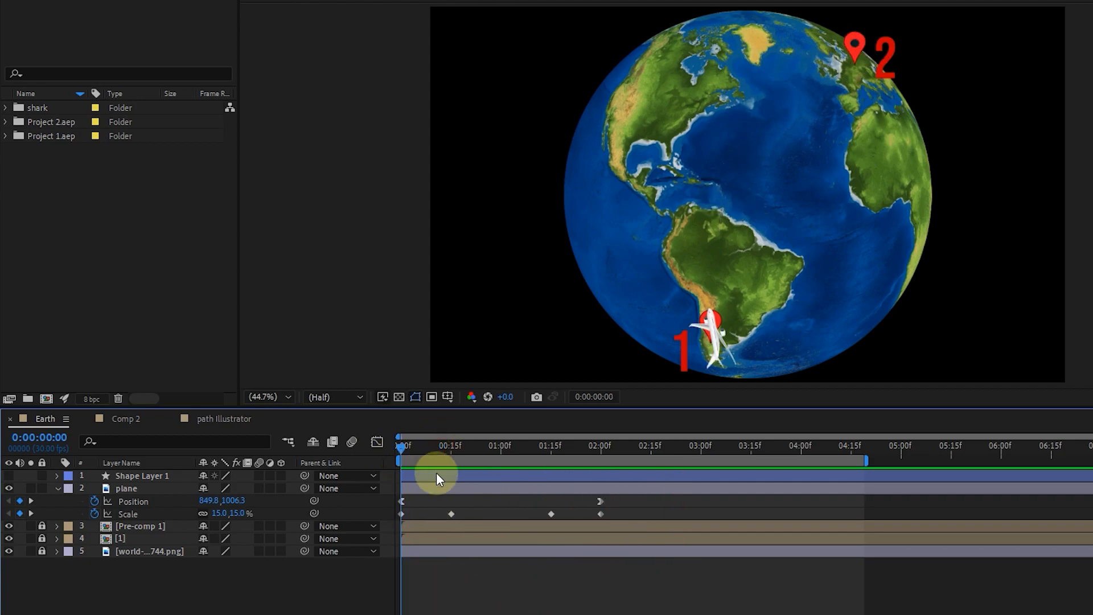
Stretch all the plane's Position and Scale keyframes proportionally to about 0:00:06:04 and preview with the work area extended to about 0:00:07:00.
{"action": "left_click_drag", "start_coordinate": [624, 500], "coordinate": [402, 521]}
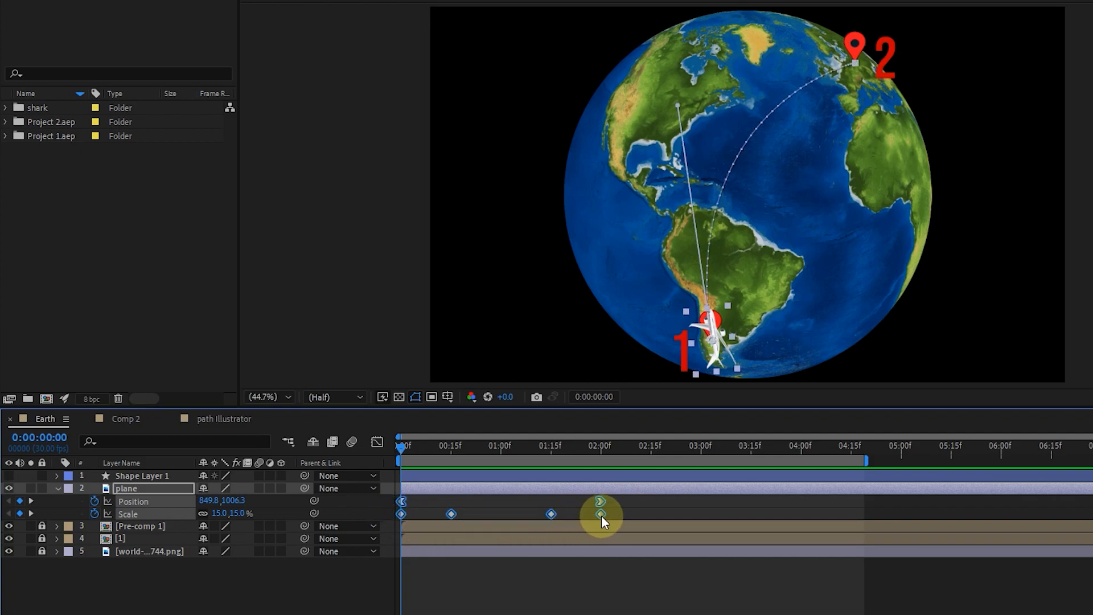
{"action": "left_click_drag", "start_coordinate": [598, 514], "coordinate": [1011, 522]}
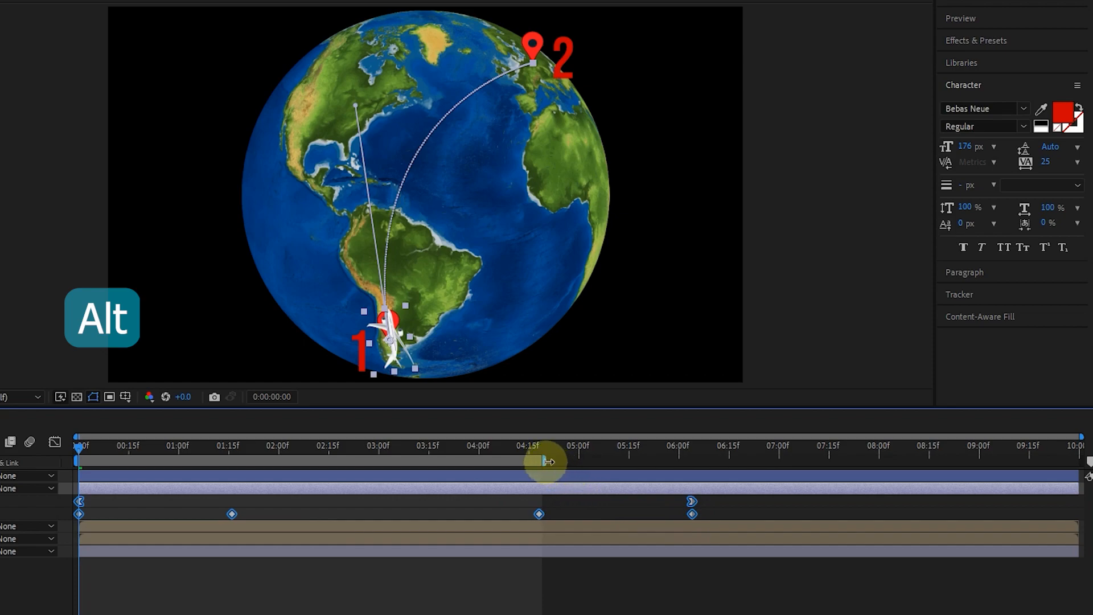
{"action": "left_click_drag", "start_coordinate": [547, 461], "coordinate": [784, 461]}
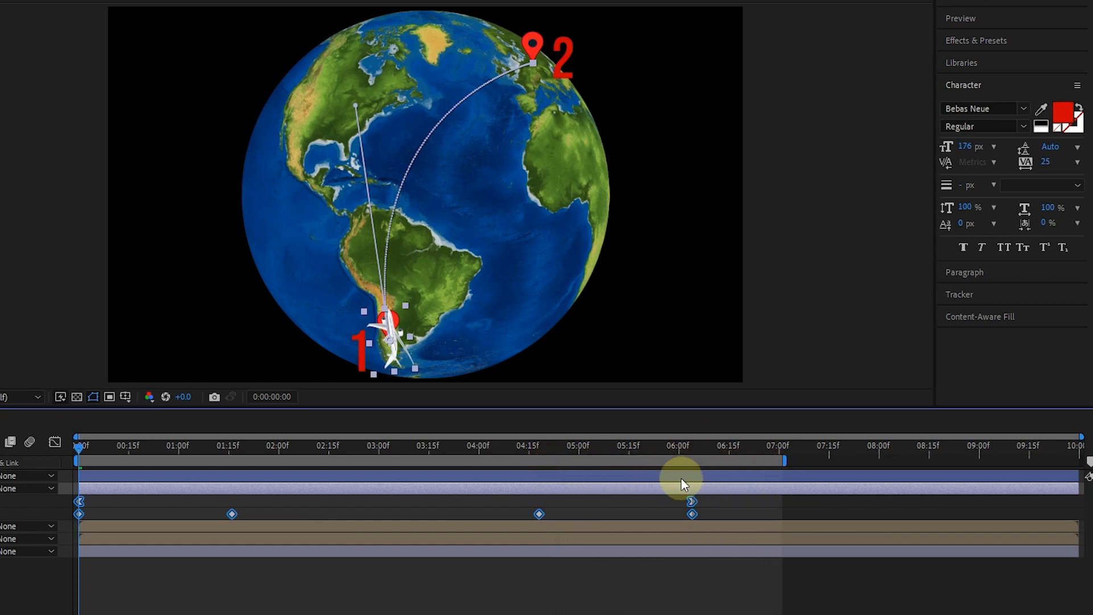
{"action": "key", "text": "space"}
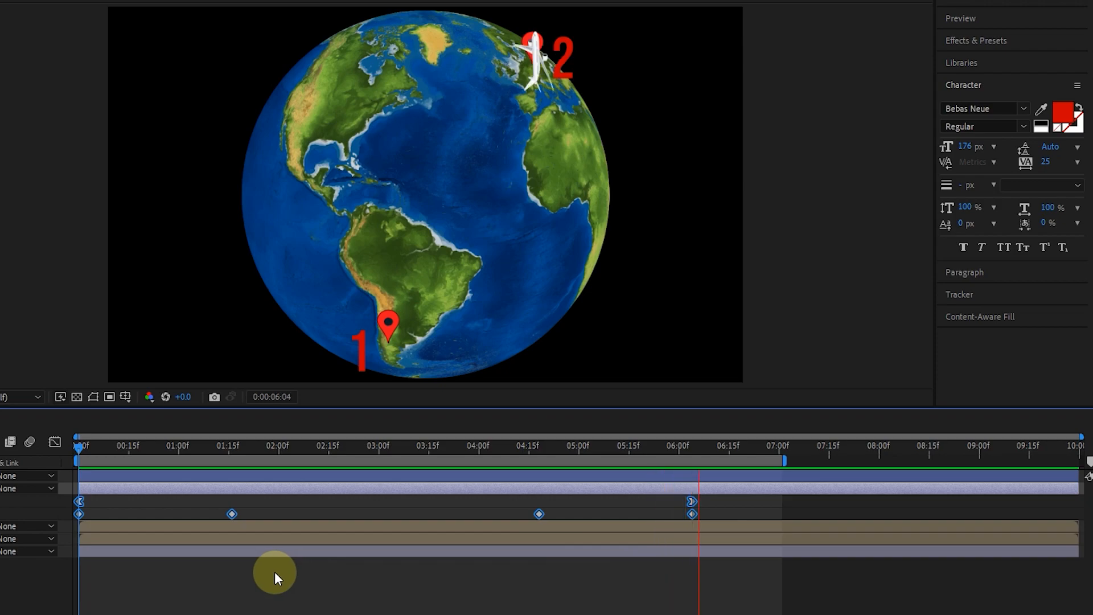
{"action": "key", "text": "space"}
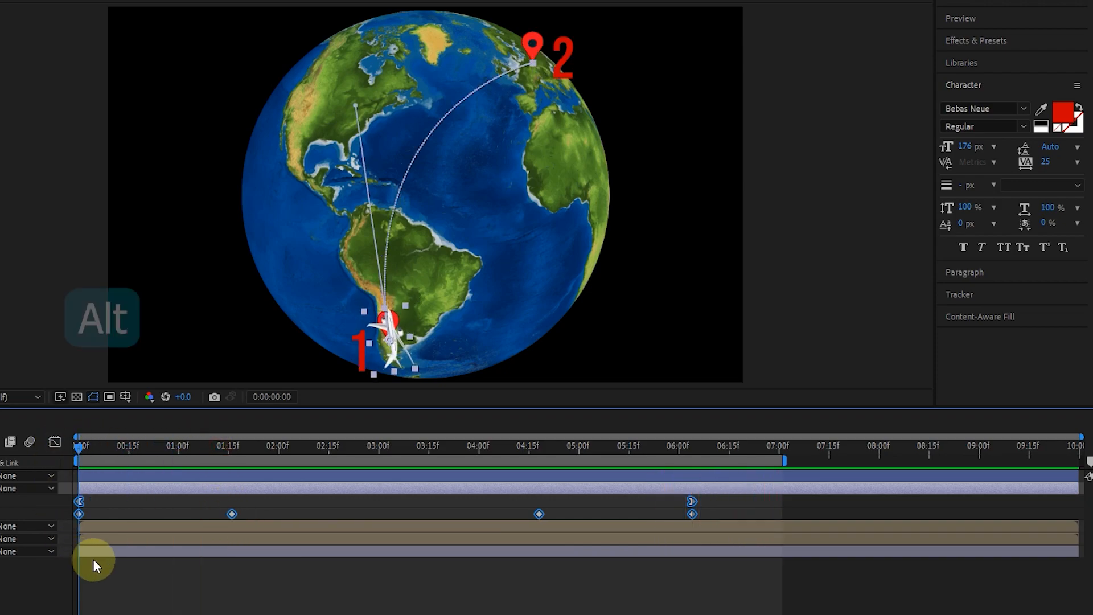
Compress all the plane's Position and Scale keyframes proportionally to end at about 0:00:01:13 and preview the faster flight.
{"action": "left_click_drag", "start_coordinate": [692, 513], "coordinate": [222, 514]}
{"action": "key", "text": "space"}
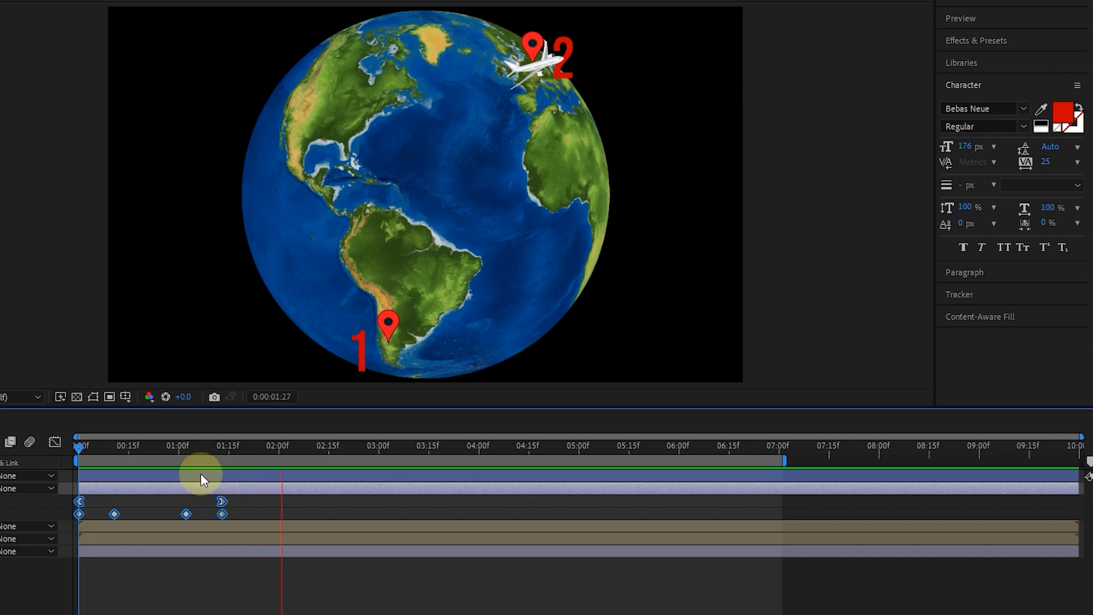
{"action": "key", "text": "space"}
{"action": "key", "text": "space"}
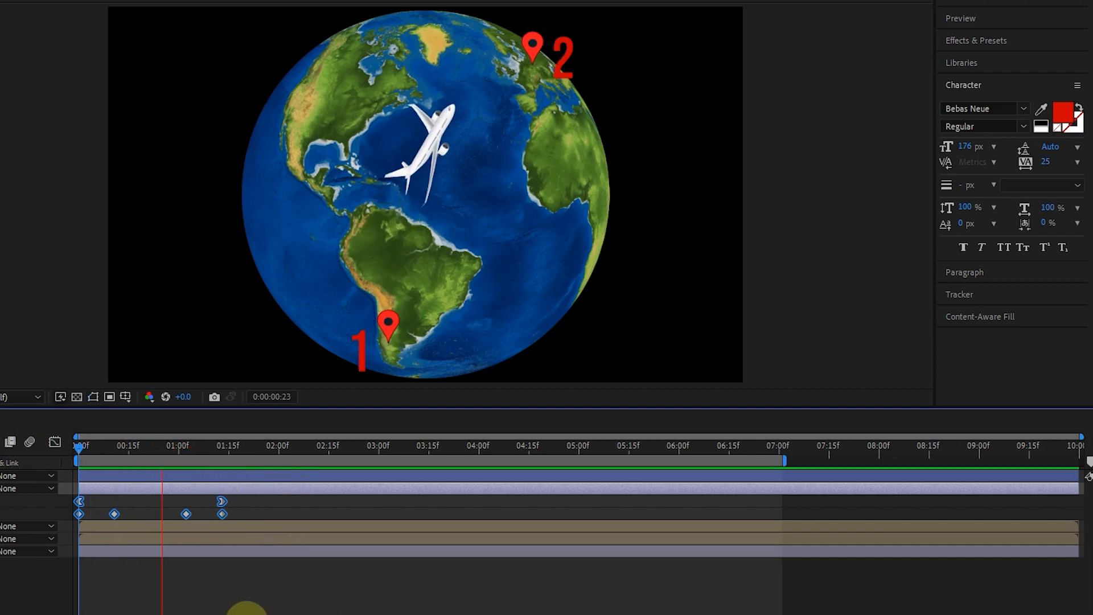
{"action": "key", "text": "space"}
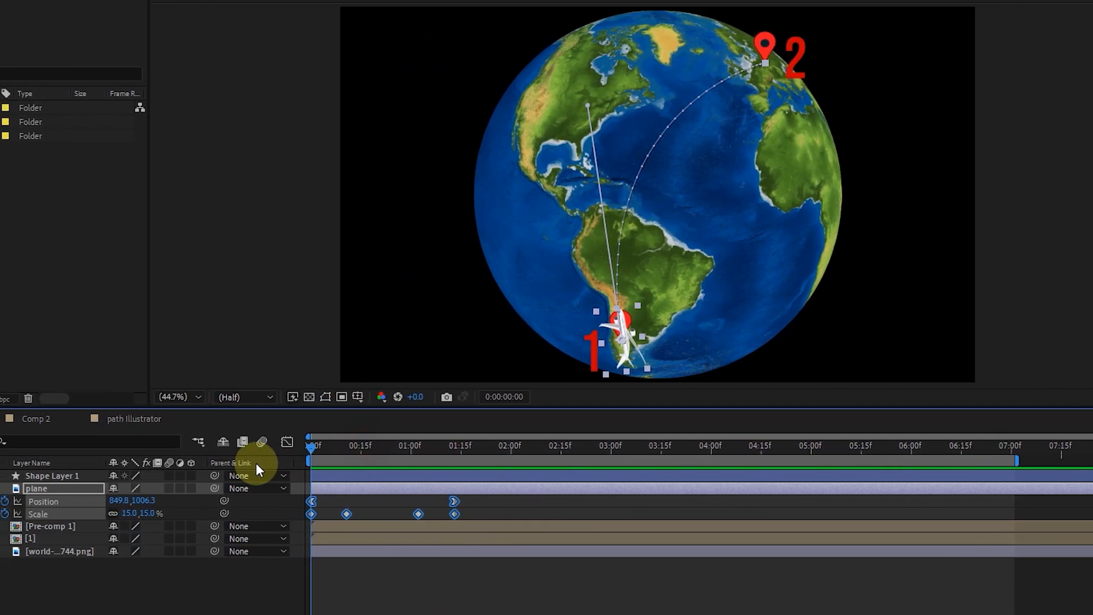
Apply Time-Reverse Keyframes to all the plane's Position and Scale keyframes and preview the flight from pin 2 to pin 1.
{"action": "left_click_drag", "start_coordinate": [592, 500], "coordinate": [388, 515]}
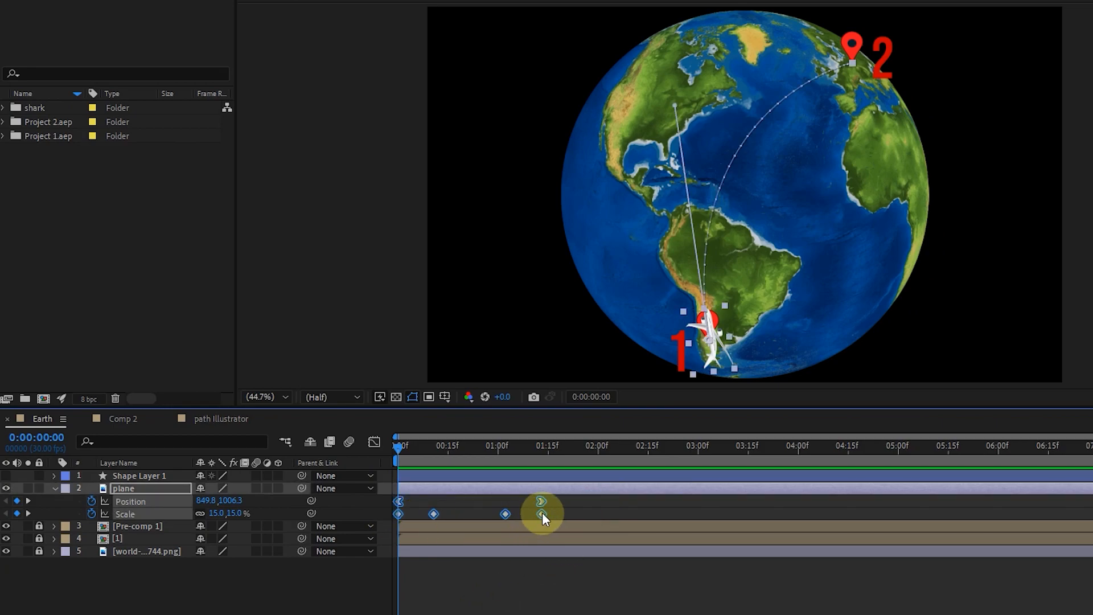
{"action": "right_click", "coordinate": [541, 512]}
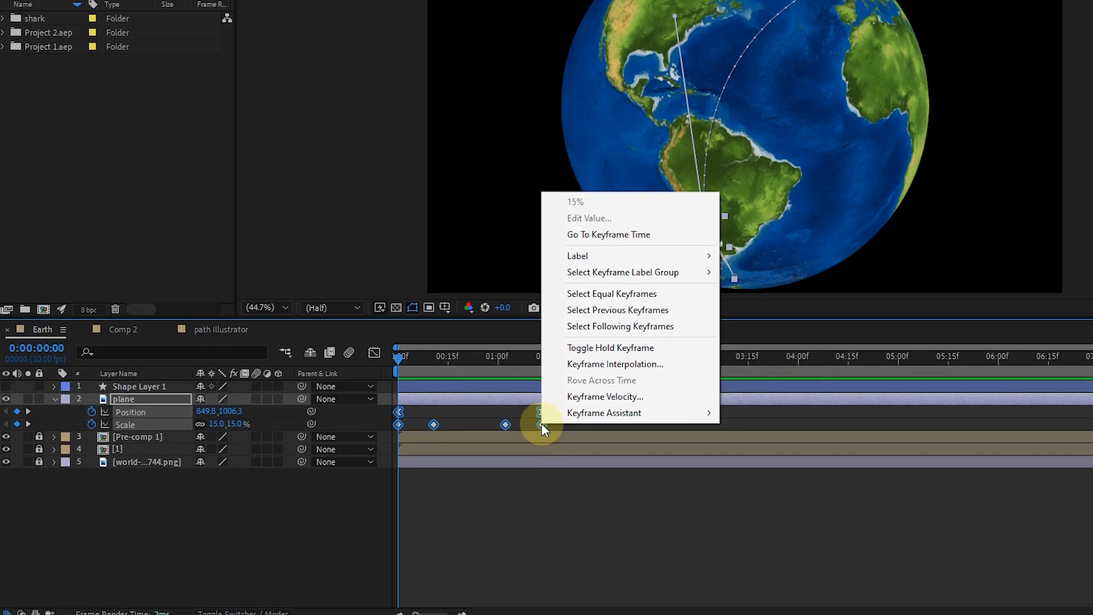
{"action": "mouse_move", "coordinate": [692, 415]}
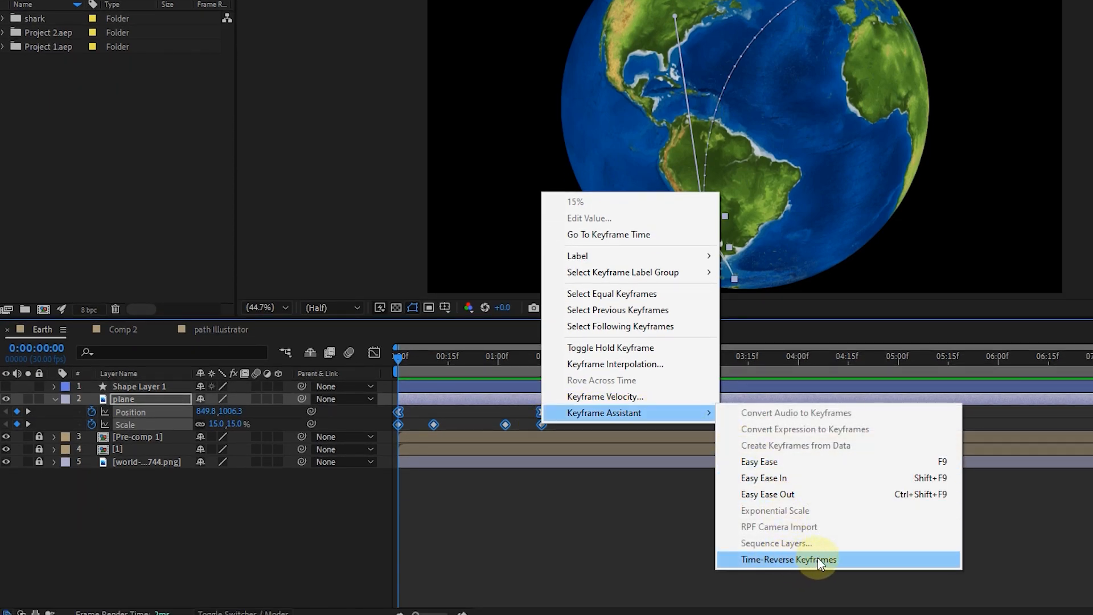
{"action": "left_click", "coordinate": [794, 561]}
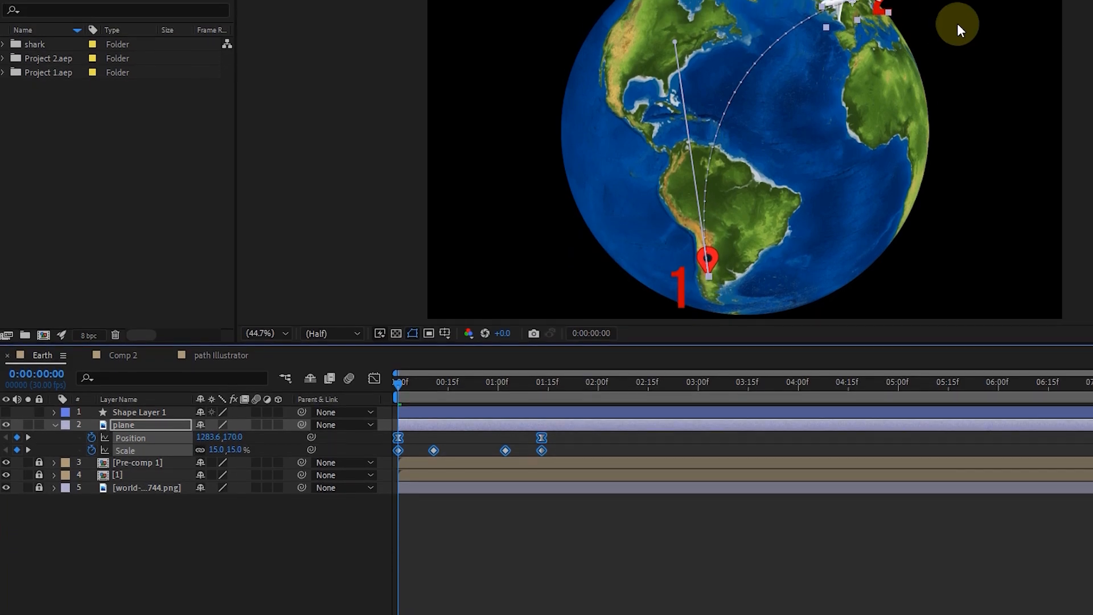
{"action": "key", "text": "space"}
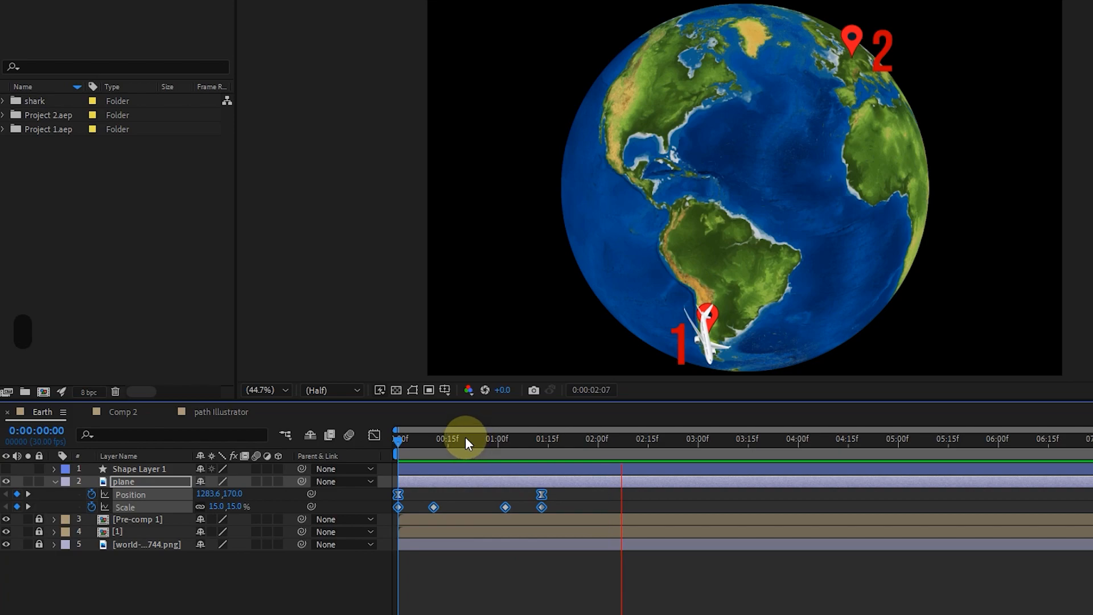
{"action": "key", "text": "space"}
{"action": "key", "text": "space"}
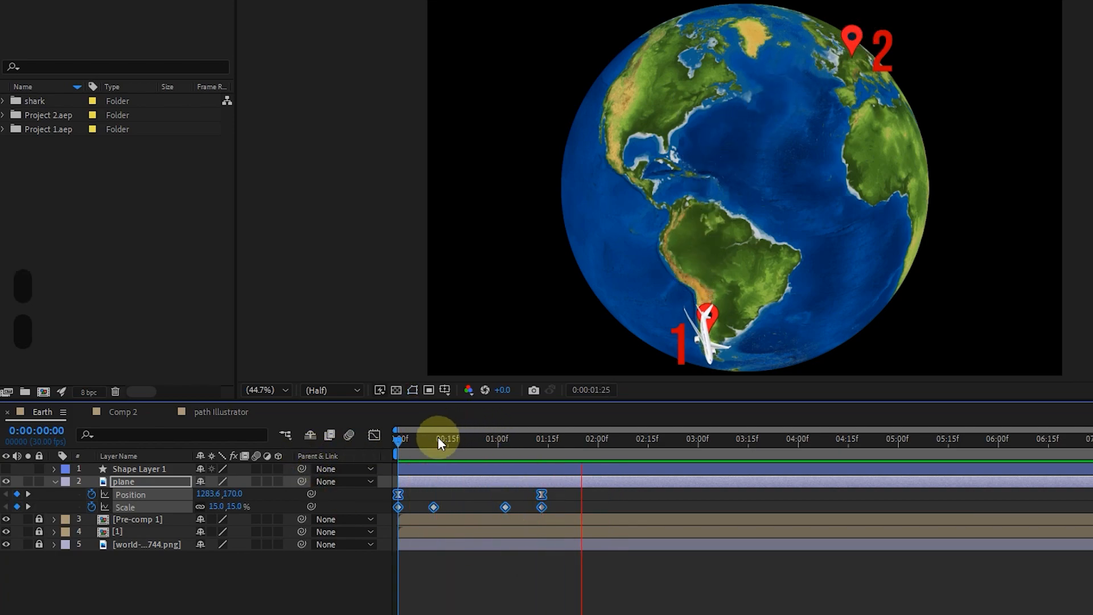
{"action": "key", "text": "space"}
Stretch the reversed plane keyframes proportionally to end at about 0:00:04:26 and preview the slower flight.
{"action": "left_click_drag", "start_coordinate": [540, 504], "coordinate": [886, 497]}
{"action": "key", "text": "space"}
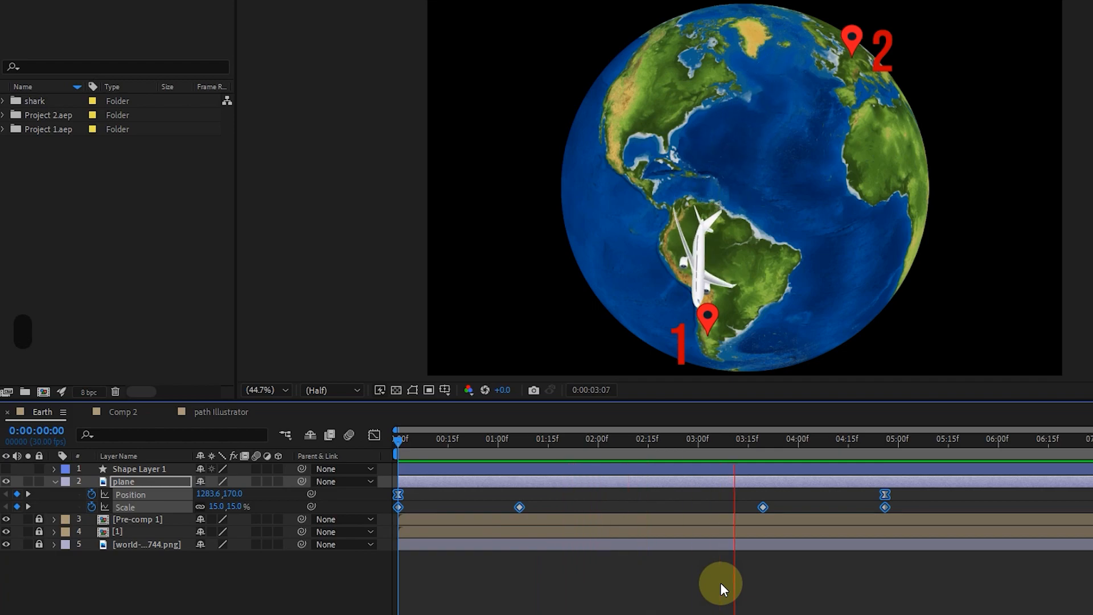
{"action": "left_click", "coordinate": [517, 441]}
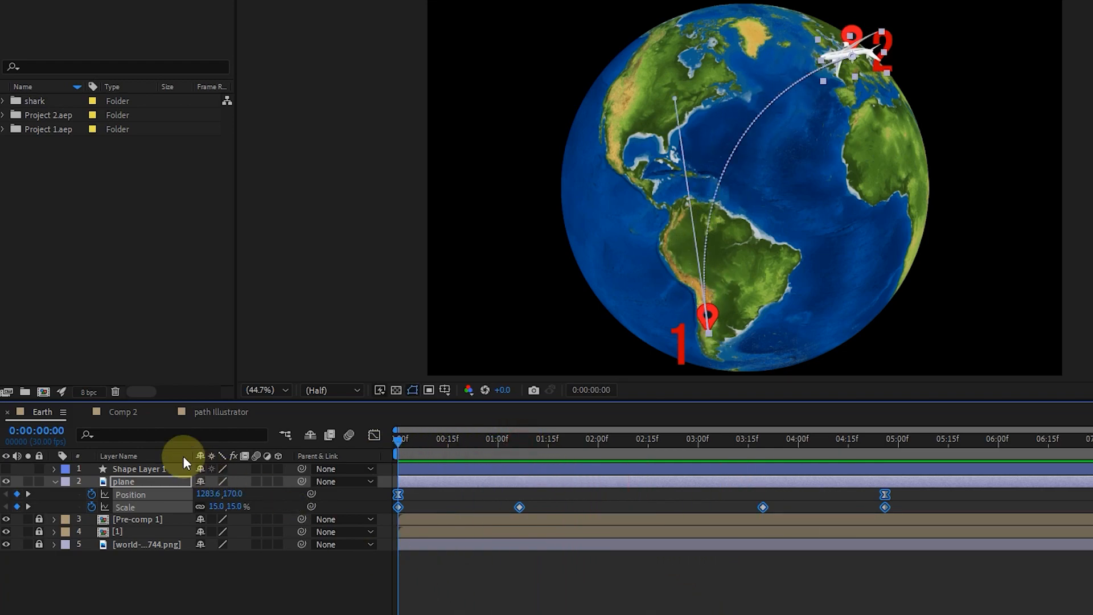
In Comp 2, draw a wide ellipse around the sun, crossing the Earth, with the Ellipse Tool and a 0 px stroke.
{"action": "left_click", "coordinate": [124, 411]}
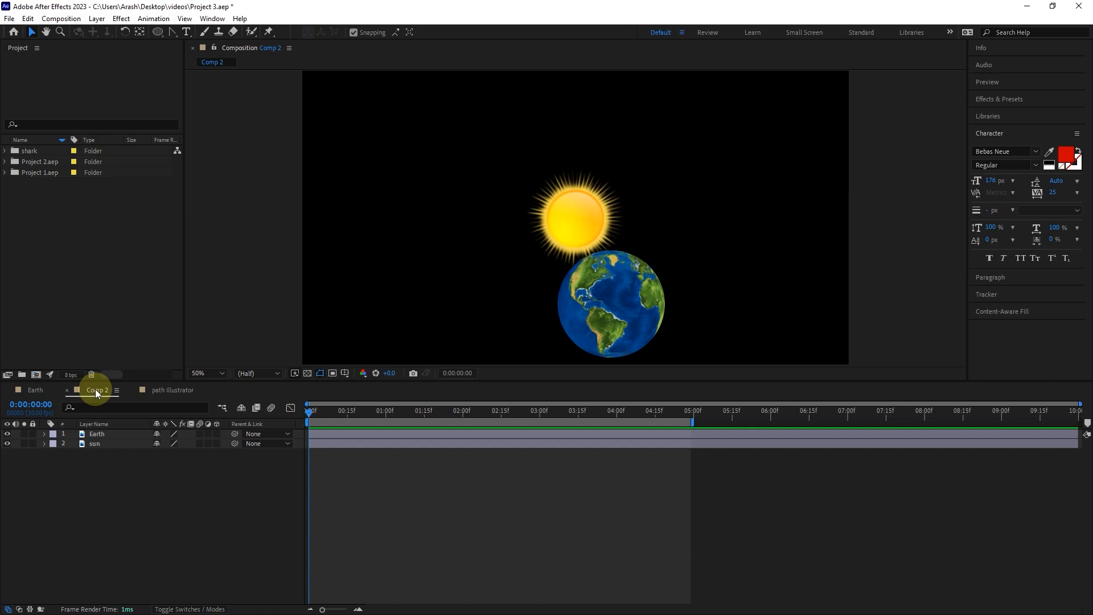
{"action": "left_click", "coordinate": [157, 32]}
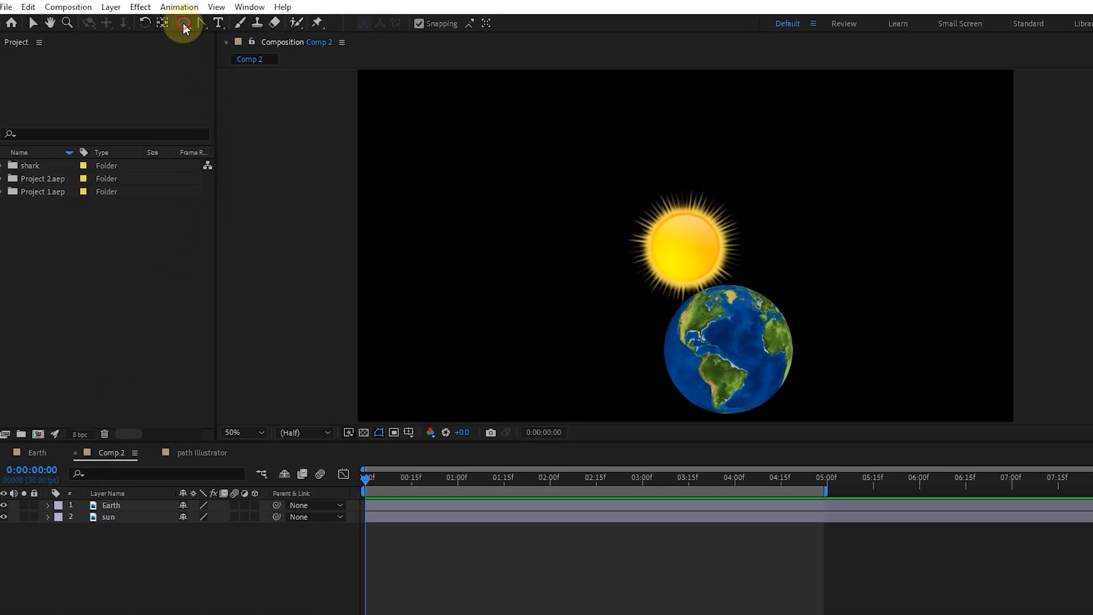
{"action": "mouse_move", "coordinate": [184, 28]}
{"action": "left_mouse_down"}
{"action": "mouse_move", "coordinate": [244, 54]}
{"action": "mouse_move", "coordinate": [234, 55]}
{"action": "left_mouse_up"}
{"action": "left_click_drag", "start_coordinate": [504, 26], "coordinate": [402, 31]}
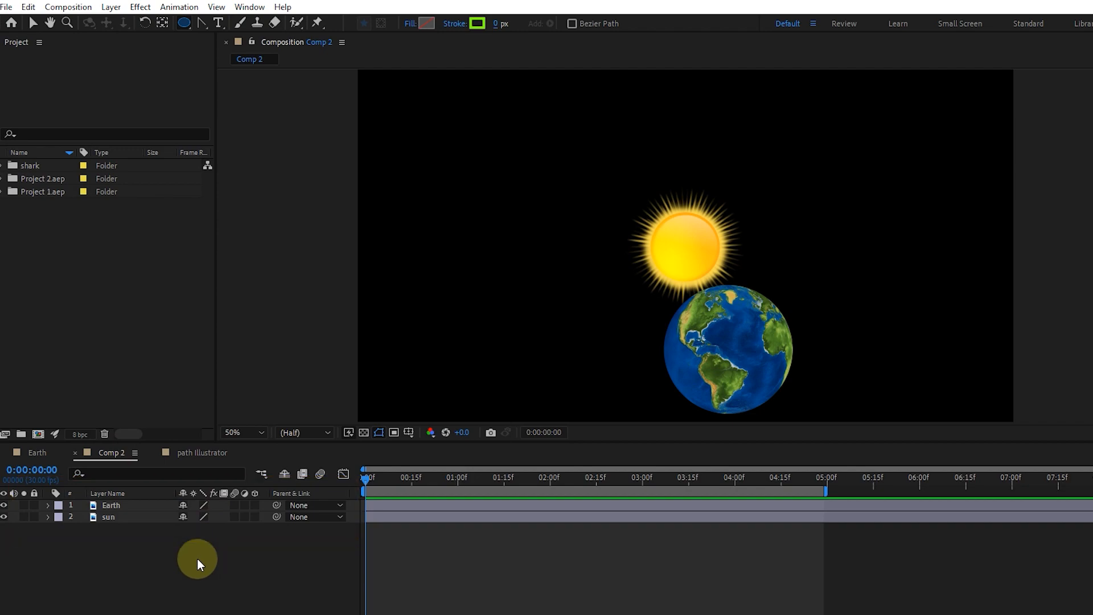
{"action": "mouse_move", "coordinate": [464, 149]}
{"action": "left_mouse_down"}
{"action": "mouse_move", "coordinate": [673, 216]}
{"action": "mouse_move", "coordinate": [898, 319]}
{"action": "mouse_move", "coordinate": [904, 360]}
{"action": "left_mouse_up"}
{"action": "left_click", "coordinate": [32, 22]}
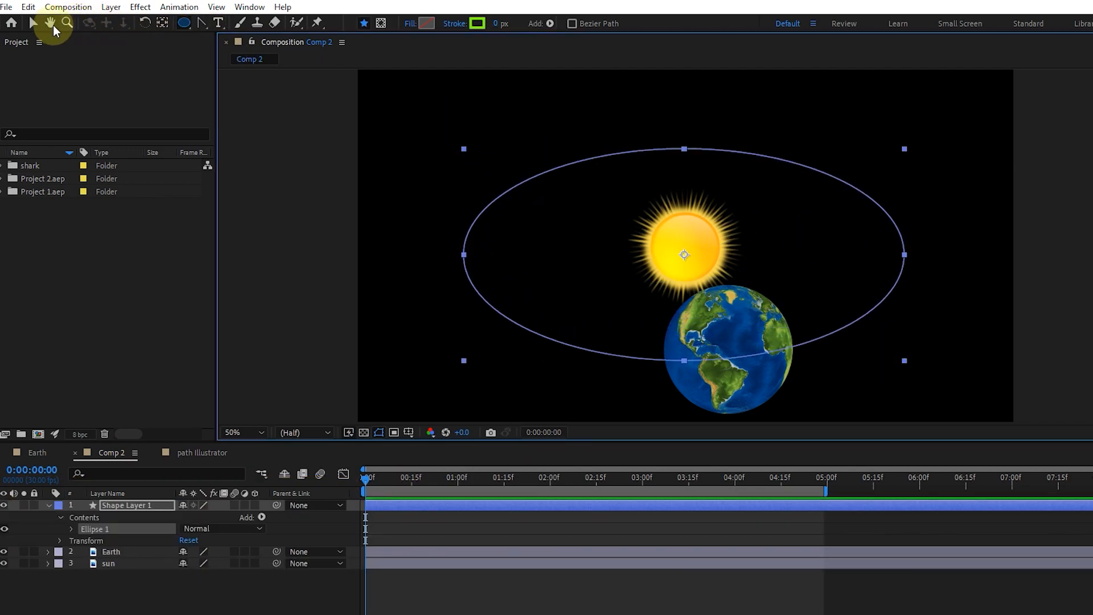
Centre the ellipse on the sun and flatten it slightly with its vertical scale handle.
{"action": "left_click_drag", "start_coordinate": [686, 242], "coordinate": [687, 234]}
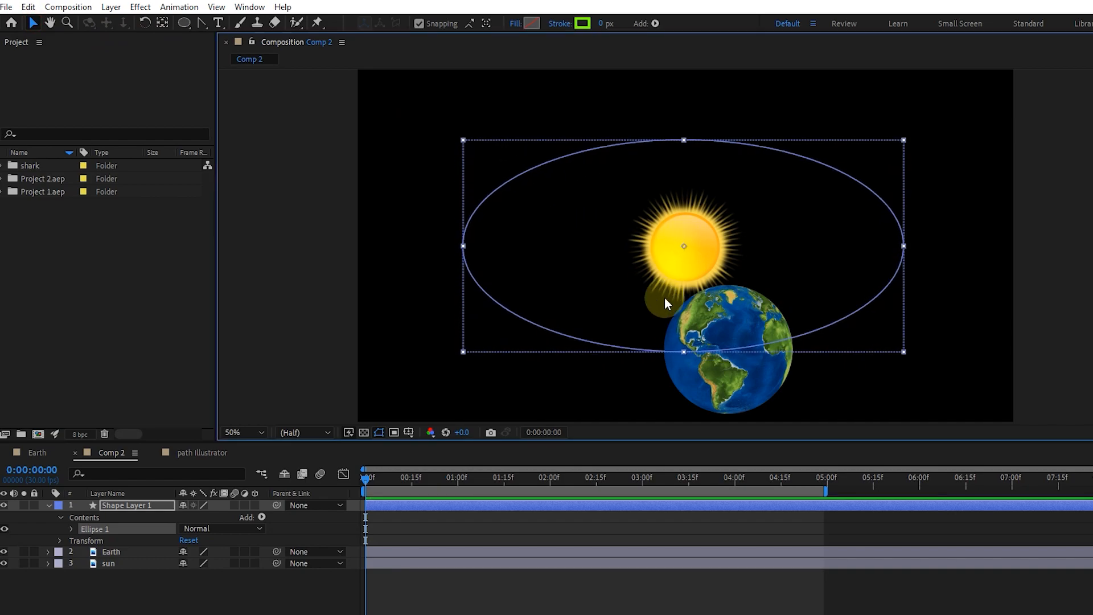
{"action": "left_click_drag", "start_coordinate": [683, 352], "coordinate": [684, 338]}
{"action": "left_click_drag", "start_coordinate": [688, 285], "coordinate": [691, 276]}
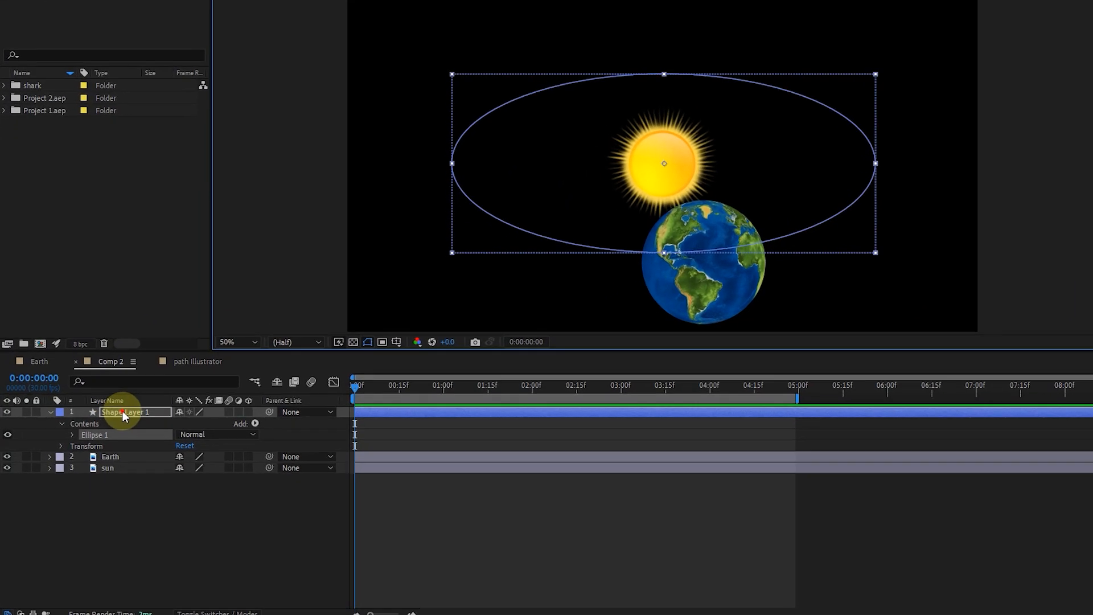
Convert Ellipse Path 1 of Shape Layer 1 to a Bezier path.
{"action": "left_click", "coordinate": [107, 434]}
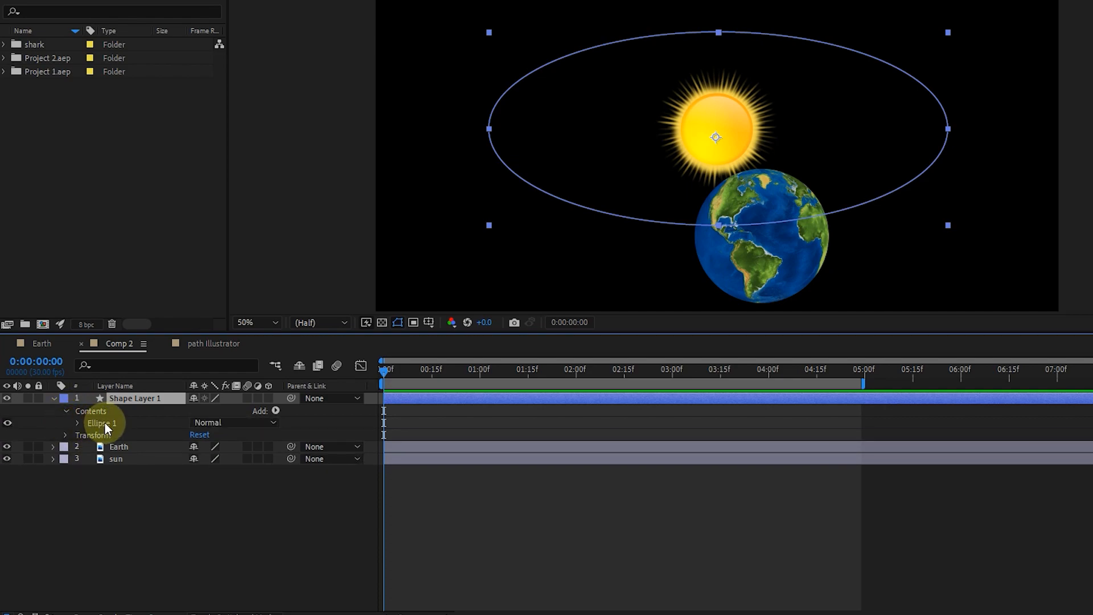
{"action": "left_click", "coordinate": [104, 422]}
{"action": "left_click", "coordinate": [78, 423]}
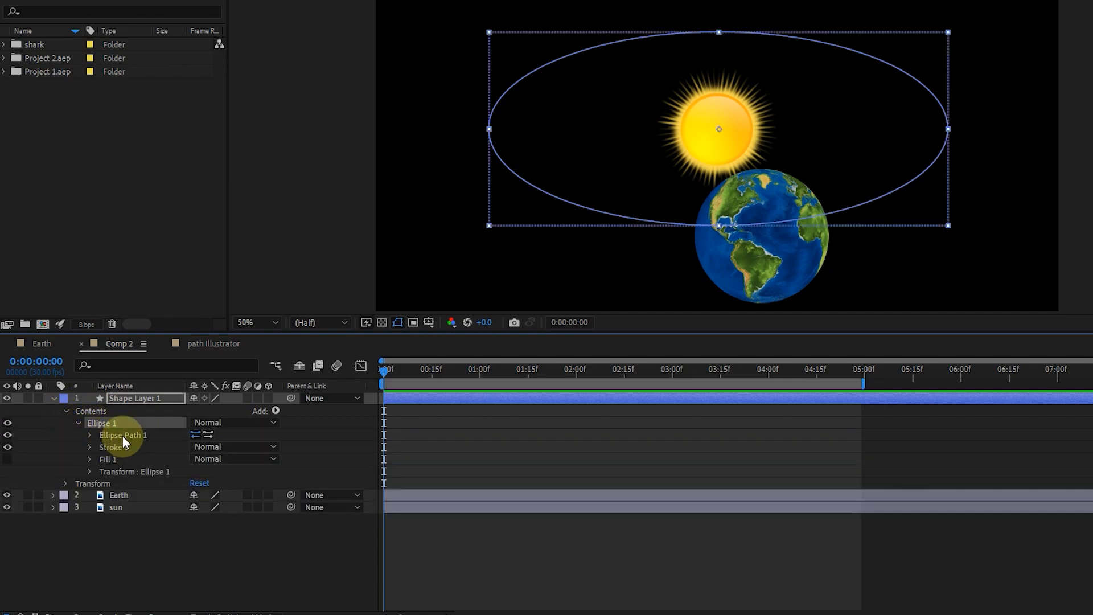
{"action": "right_click", "coordinate": [111, 434]}
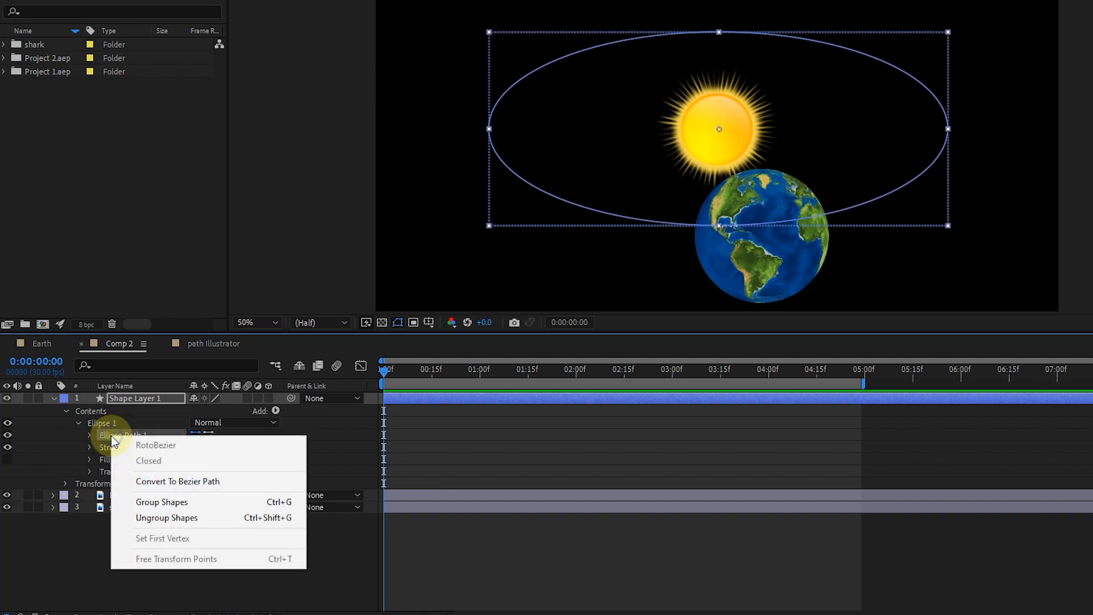
{"action": "left_click", "coordinate": [207, 482]}
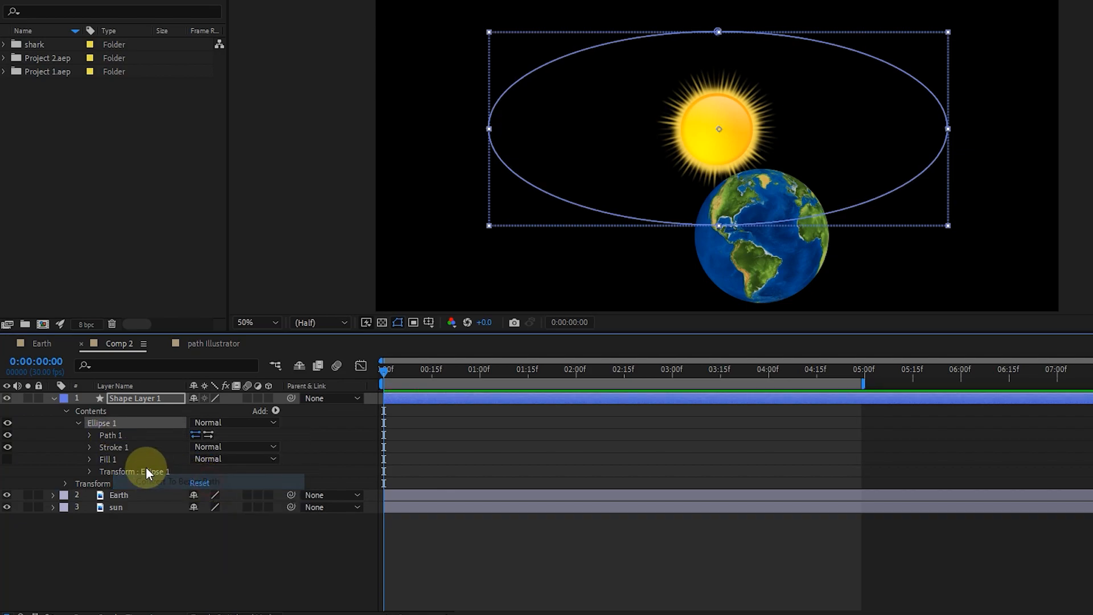
Copy the ellipse's Path property and paste it into the Earth layer's Position at 0:00:00:00.
{"action": "left_click", "coordinate": [117, 436]}
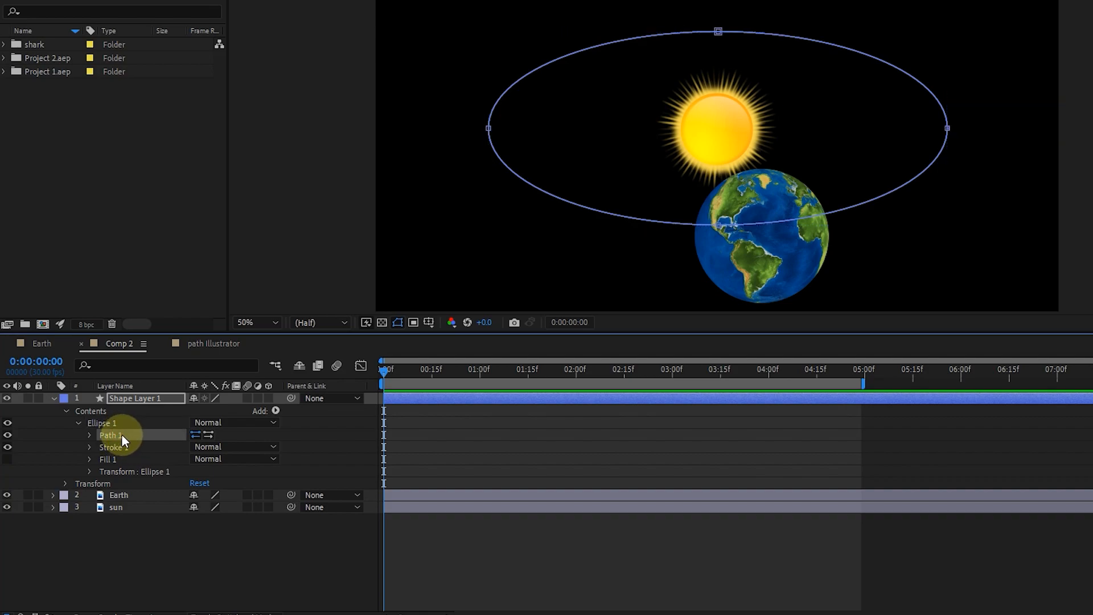
{"action": "left_click", "coordinate": [90, 434]}
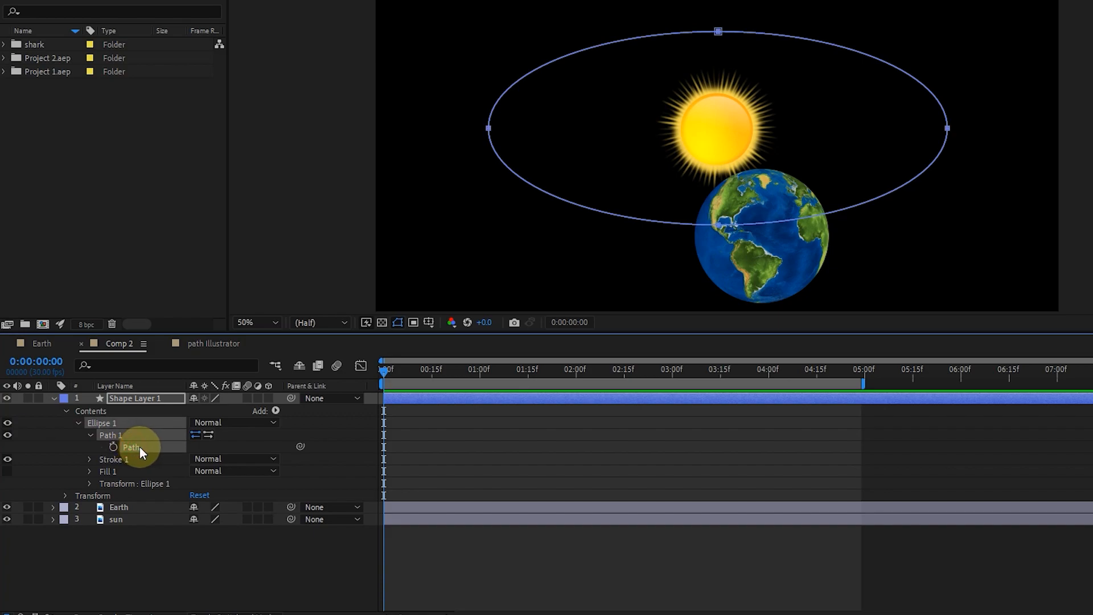
{"action": "key", "text": "ctrl+c"}
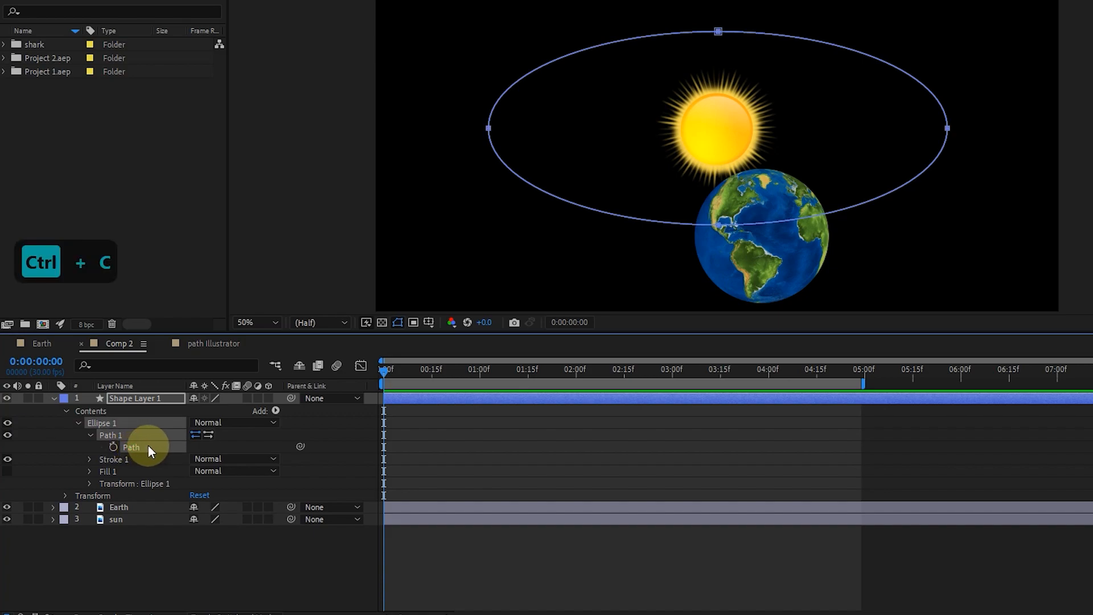
{"action": "left_click", "coordinate": [53, 398]}
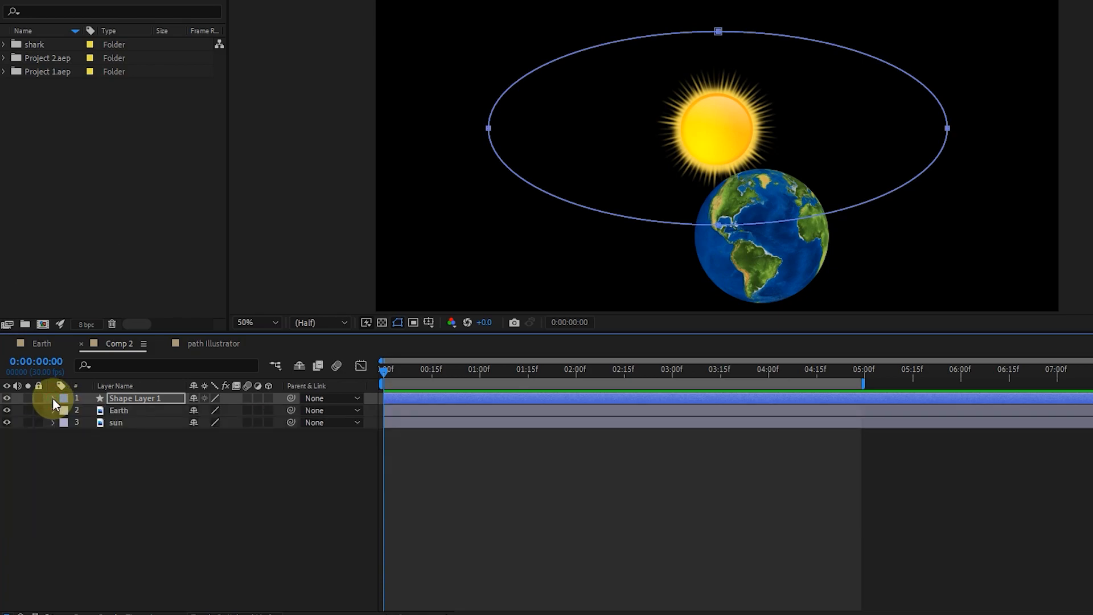
{"action": "left_click", "coordinate": [123, 411]}
{"action": "key", "text": "p"}
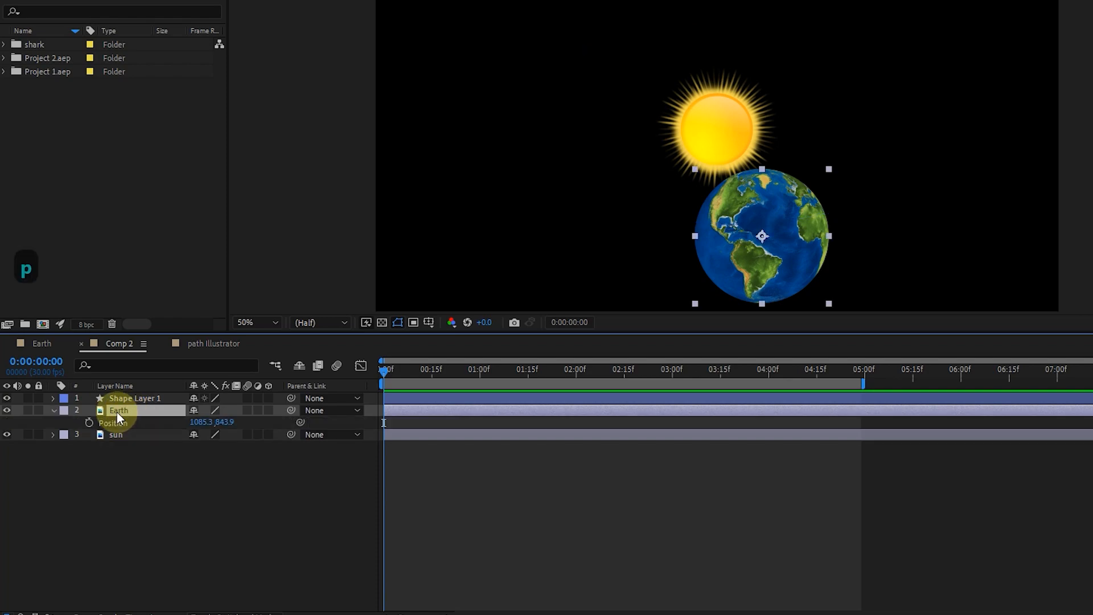
{"action": "left_click", "coordinate": [114, 423]}
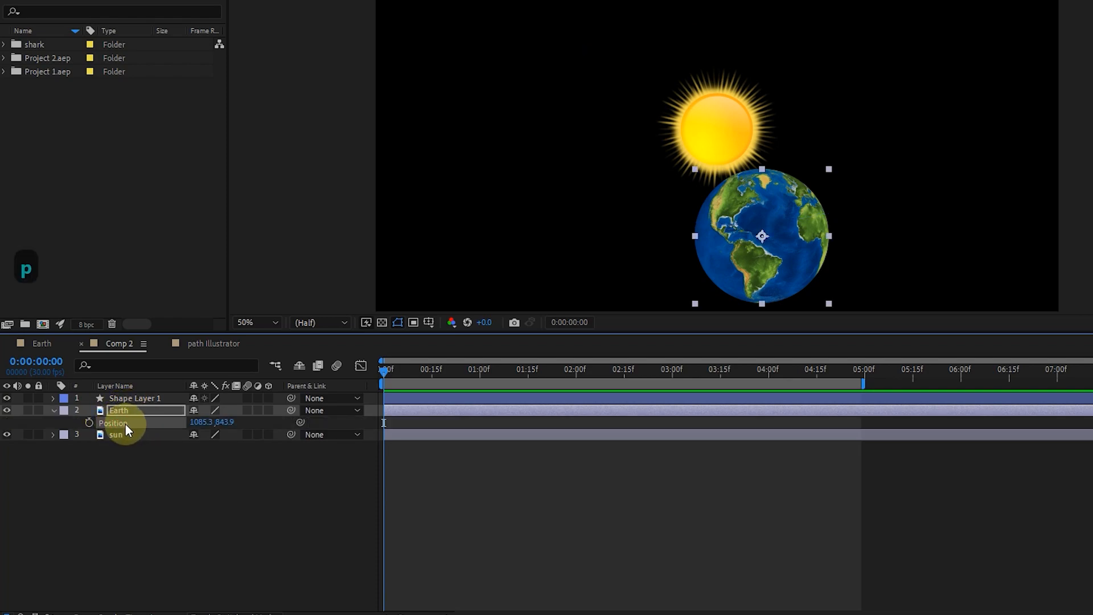
{"action": "key", "text": "ctrl+v"}
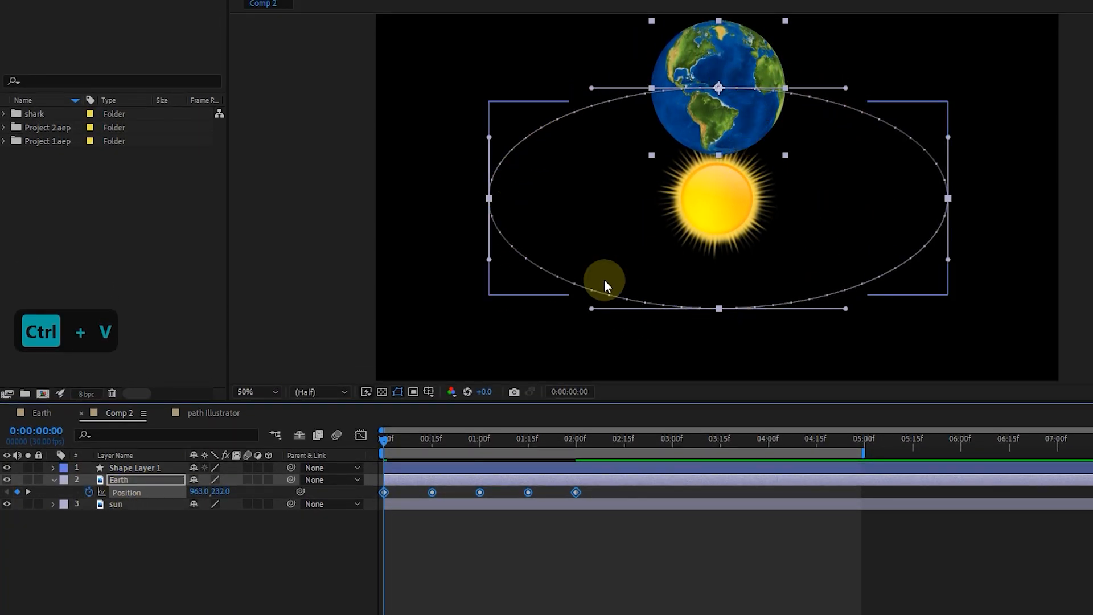
Shorten the work area to end just before 3 seconds and preview the Earth's orbit.
{"action": "left_click_drag", "start_coordinate": [863, 452], "coordinate": [663, 451]}
{"action": "key", "text": "space"}
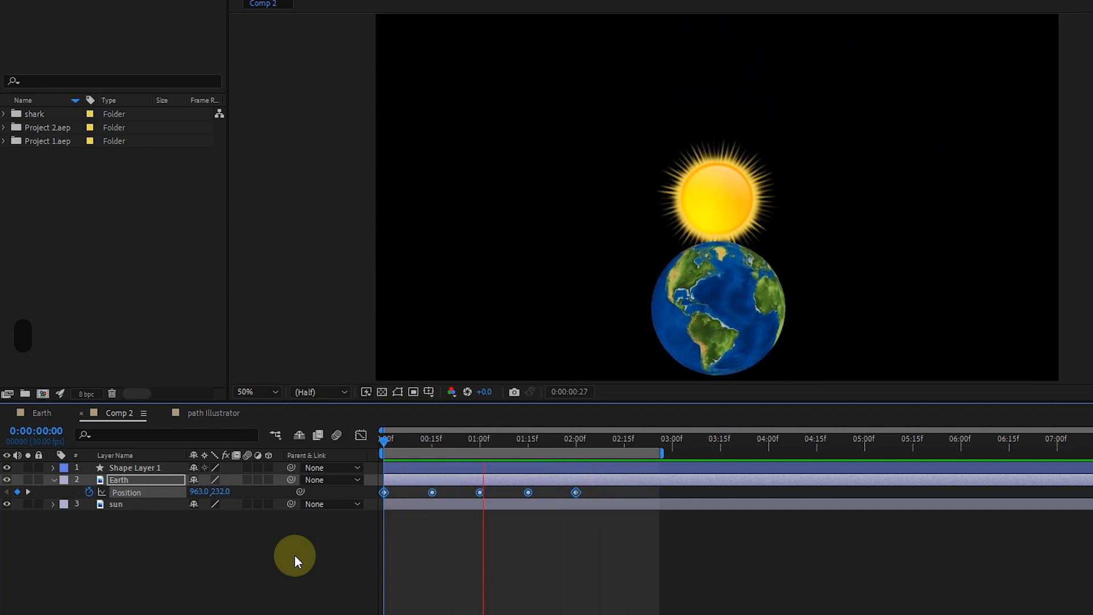
{"action": "left_click", "coordinate": [382, 443]}
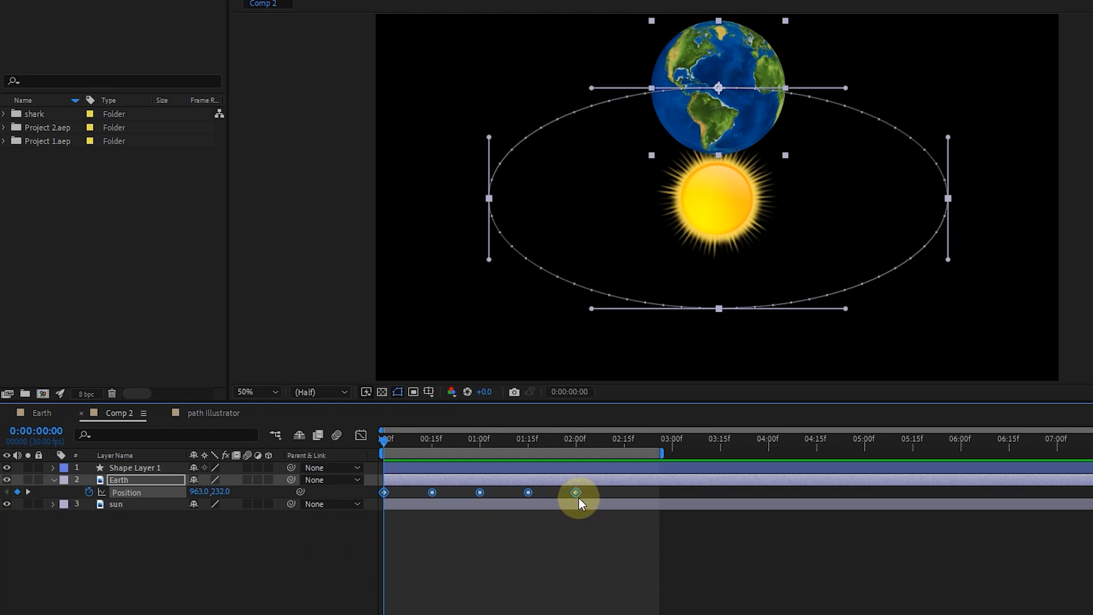
Stretch the Earth's Position keyframes proportionally to end just after 6 seconds, extend the work area to match, and return to the start.
{"action": "left_click_drag", "start_coordinate": [576, 492], "coordinate": [964, 493]}
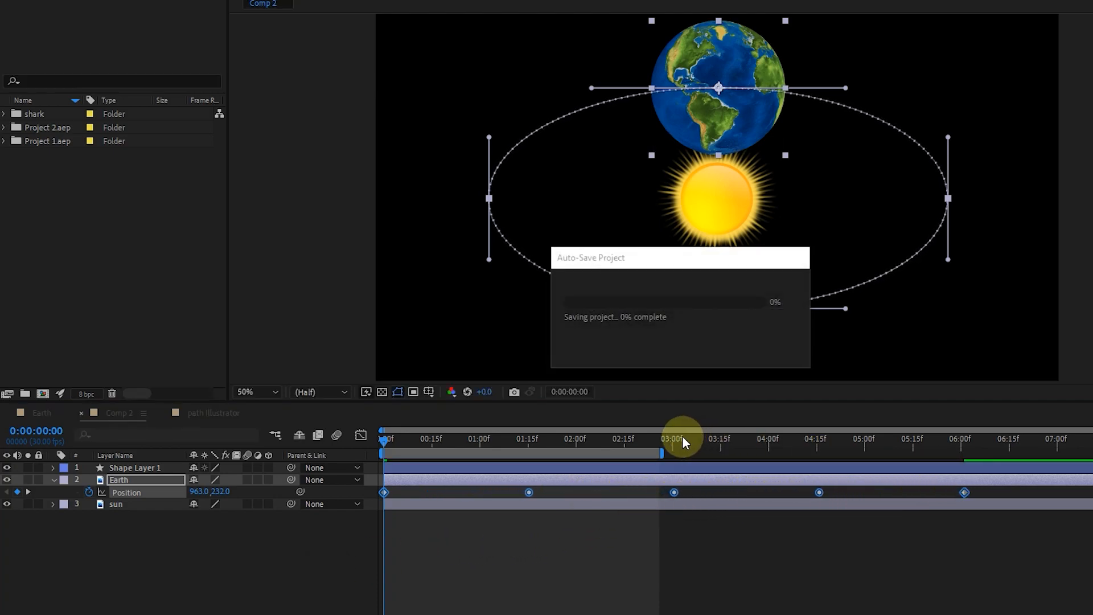
{"action": "left_click_drag", "start_coordinate": [663, 453], "coordinate": [964, 452]}
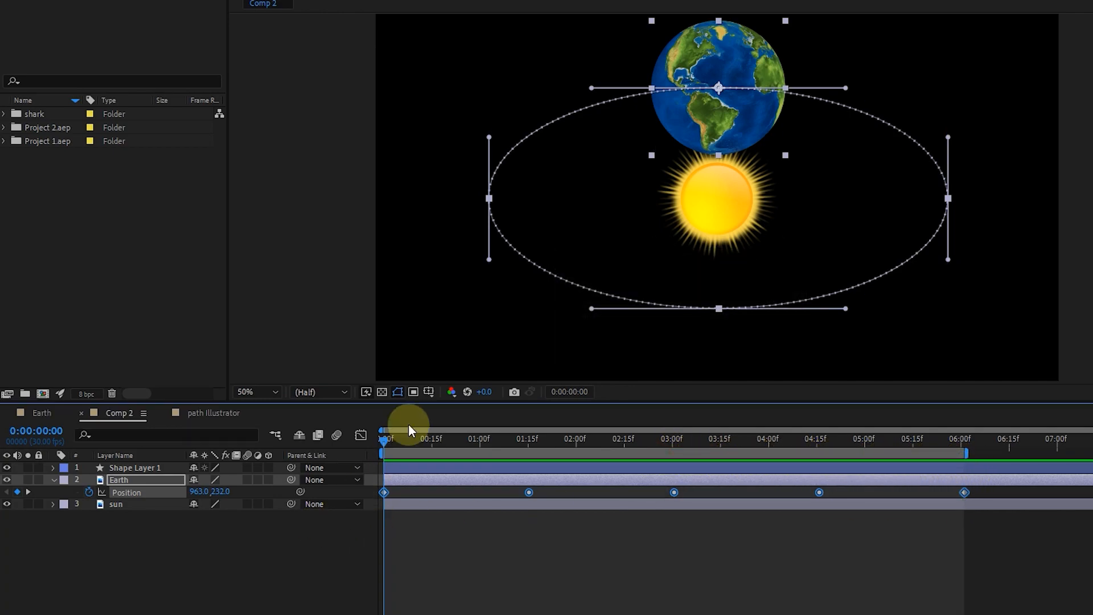
{"action": "left_click_drag", "start_coordinate": [387, 441], "coordinate": [371, 490]}
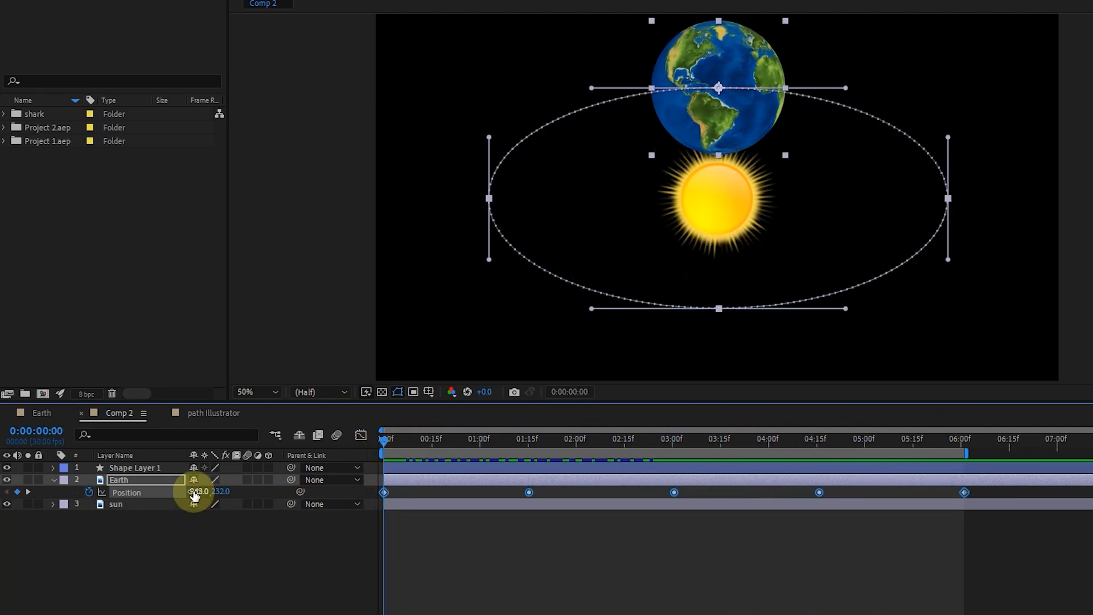
Show the Earth layer's Scale and add Scale keyframes at 0:00:00:00 and 0:00:01:15.
{"action": "left_click", "coordinate": [121, 480]}
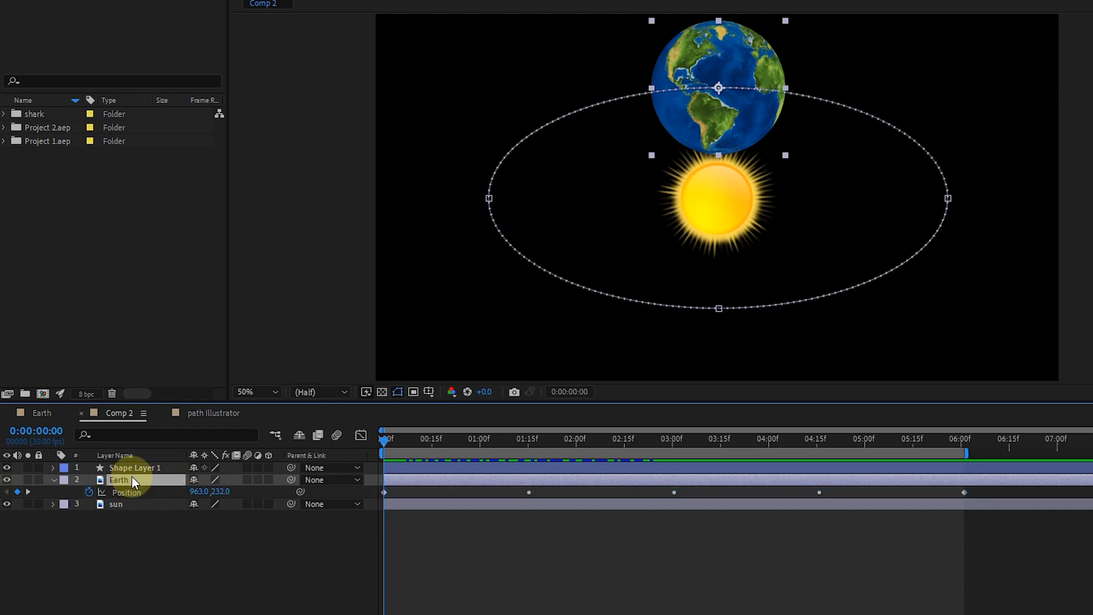
{"action": "key", "text": "shift+s"}
{"action": "left_click", "coordinate": [109, 504]}
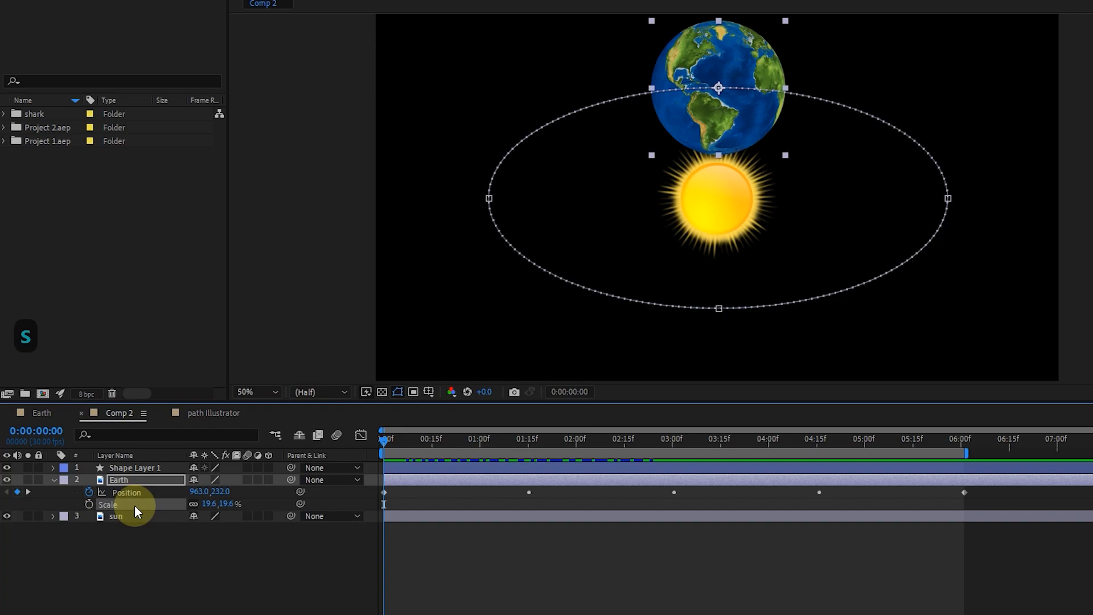
{"action": "left_click", "coordinate": [88, 504]}
{"action": "left_click_drag", "start_coordinate": [512, 440], "coordinate": [527, 440]}
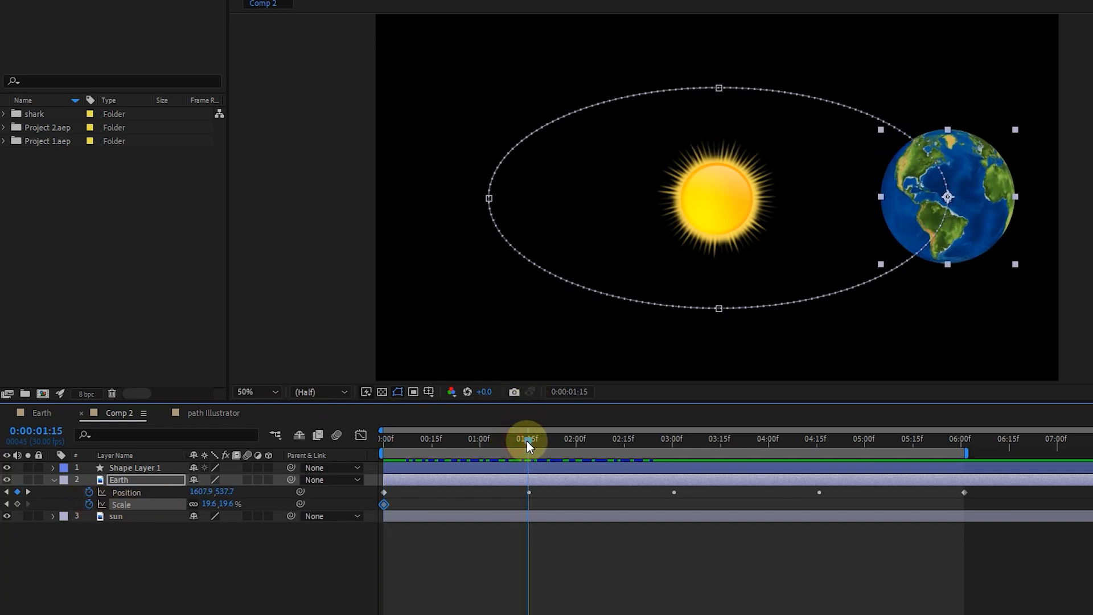
{"action": "left_click", "coordinate": [17, 504]}
Add Scale keyframes to the Earth at 0:00:04:16 and at its last Position keyframe.
{"action": "left_click_drag", "start_coordinate": [644, 434], "coordinate": [820, 441]}
{"action": "left_click", "coordinate": [17, 503]}
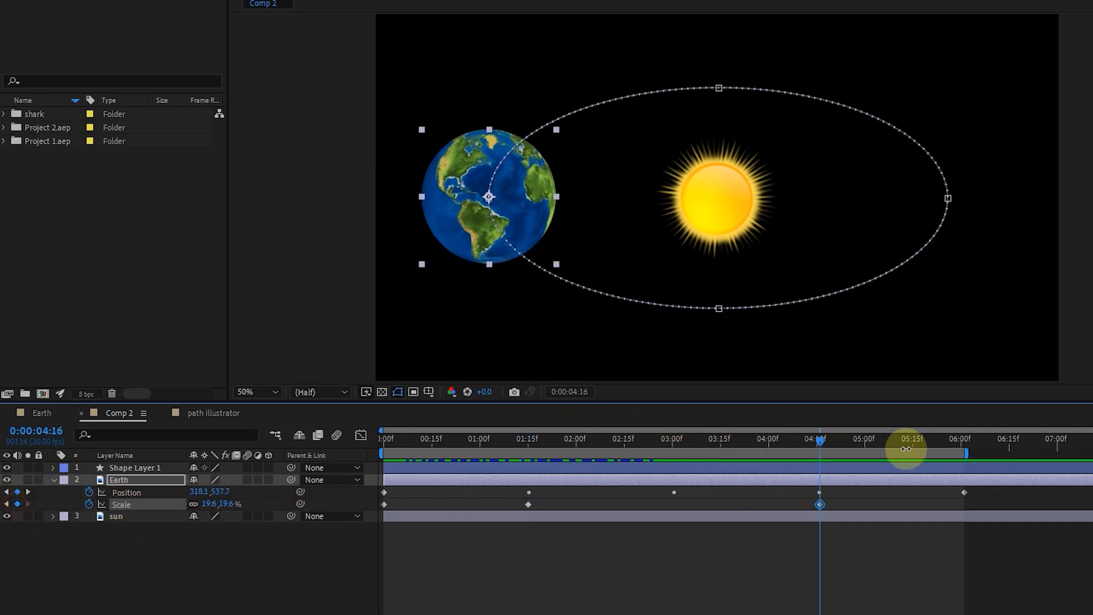
{"action": "left_click_drag", "start_coordinate": [899, 448], "coordinate": [960, 442]}
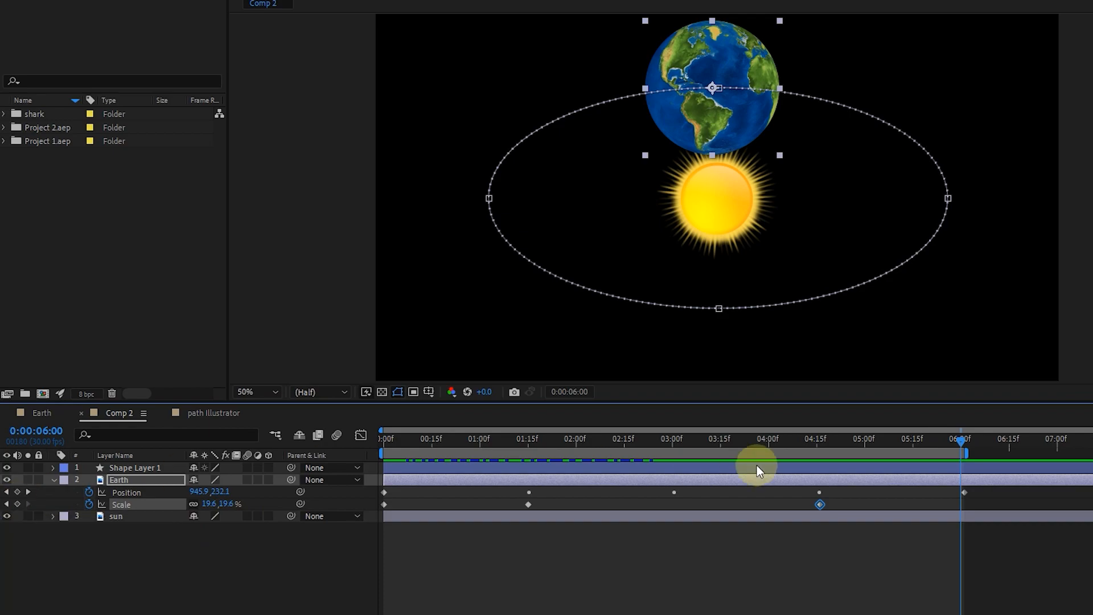
{"action": "left_click", "coordinate": [964, 438]}
{"action": "left_click", "coordinate": [17, 504]}
Set the Earth's first and last Scale keyframes to 10%.
{"action": "left_click_drag", "start_coordinate": [964, 442], "coordinate": [366, 482]}
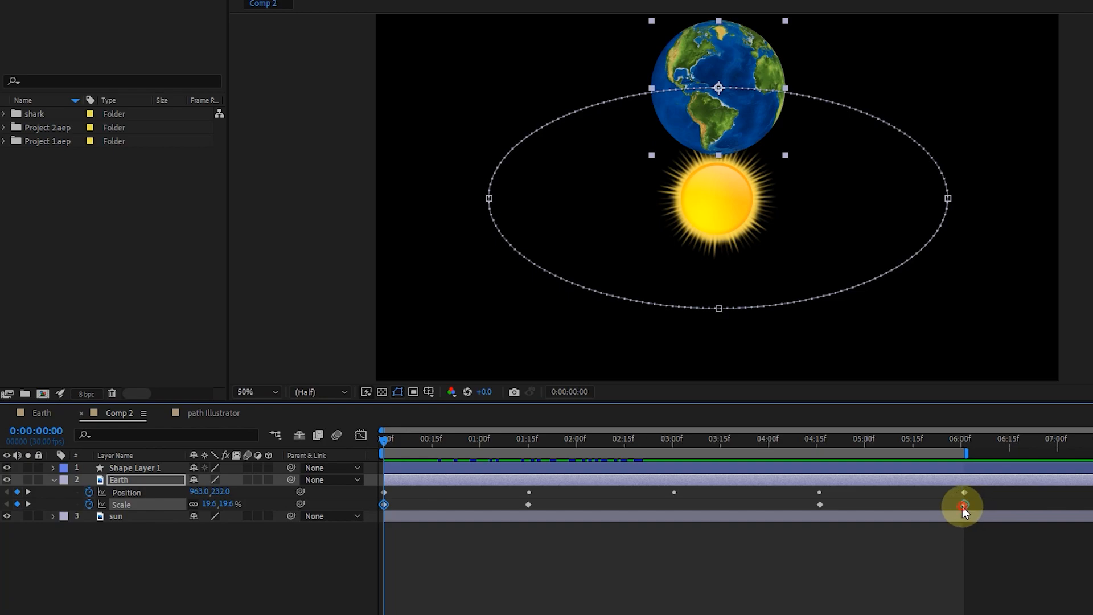
{"action": "left_click", "coordinate": [227, 504]}
{"action": "type", "text": "10"}
{"action": "left_click", "coordinate": [258, 531]}
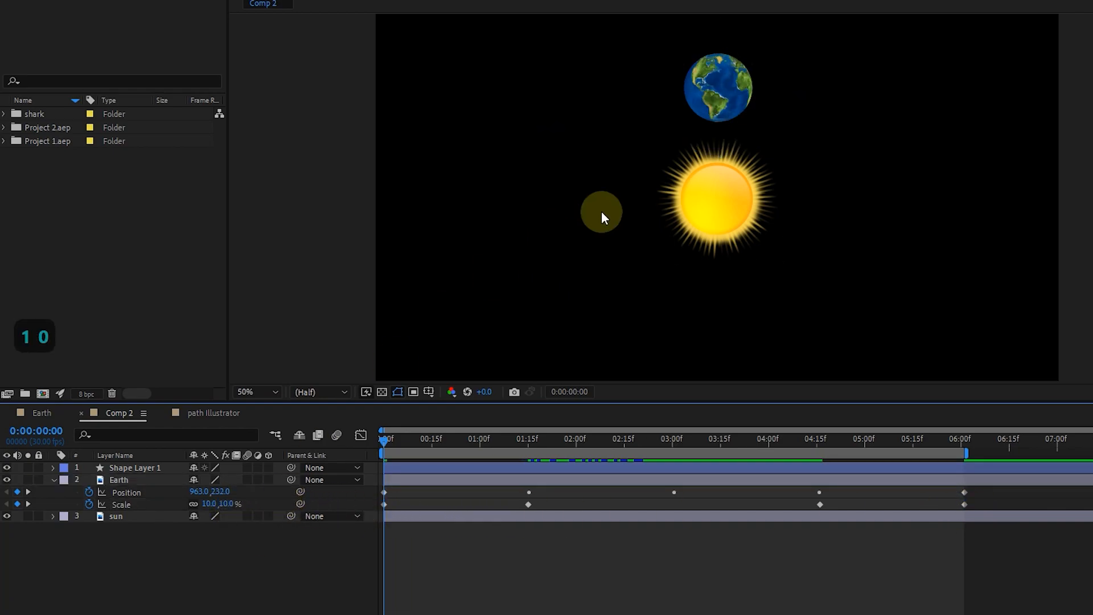
{"action": "left_click_drag", "start_coordinate": [406, 443], "coordinate": [377, 451]}
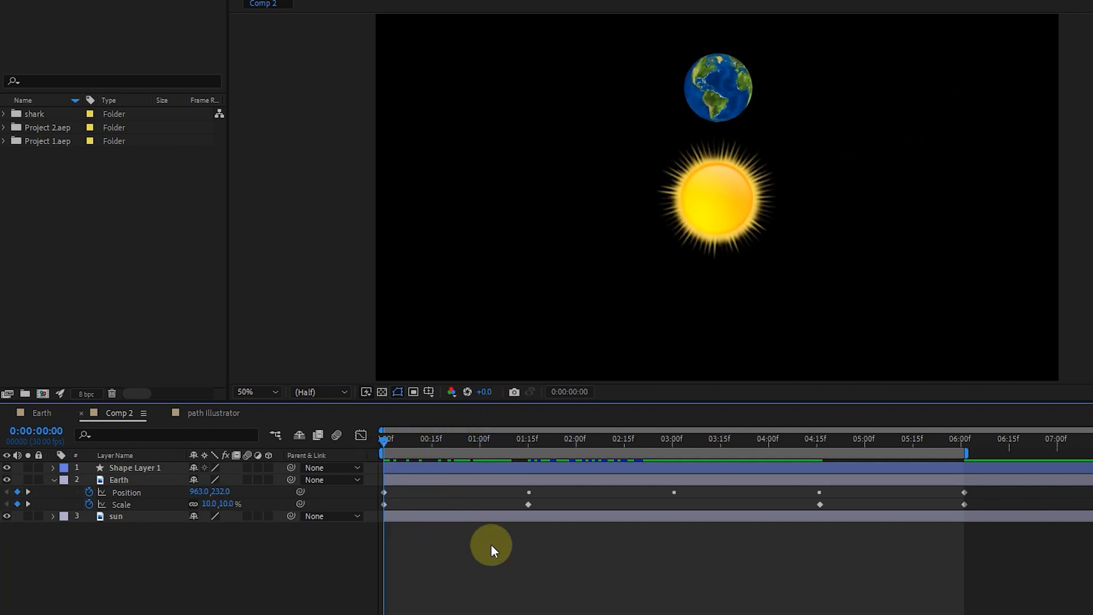
Set the Earth's Scale keyframes at 0:00:01:15 and 0:00:04:16 to 25%.
{"action": "left_click_drag", "start_coordinate": [502, 447], "coordinate": [534, 449]}
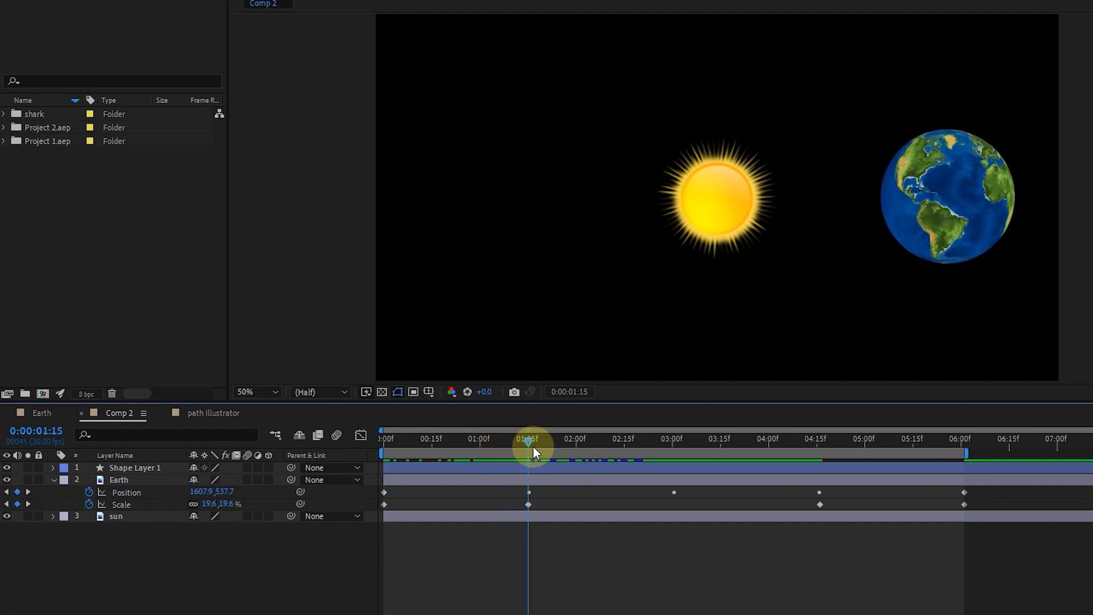
{"action": "left_click", "coordinate": [529, 504]}
{"action": "left_click", "coordinate": [819, 504], "text": "shift"}
{"action": "left_click", "coordinate": [226, 503]}
{"action": "type", "text": "25"}
{"action": "left_click", "coordinate": [244, 554]}
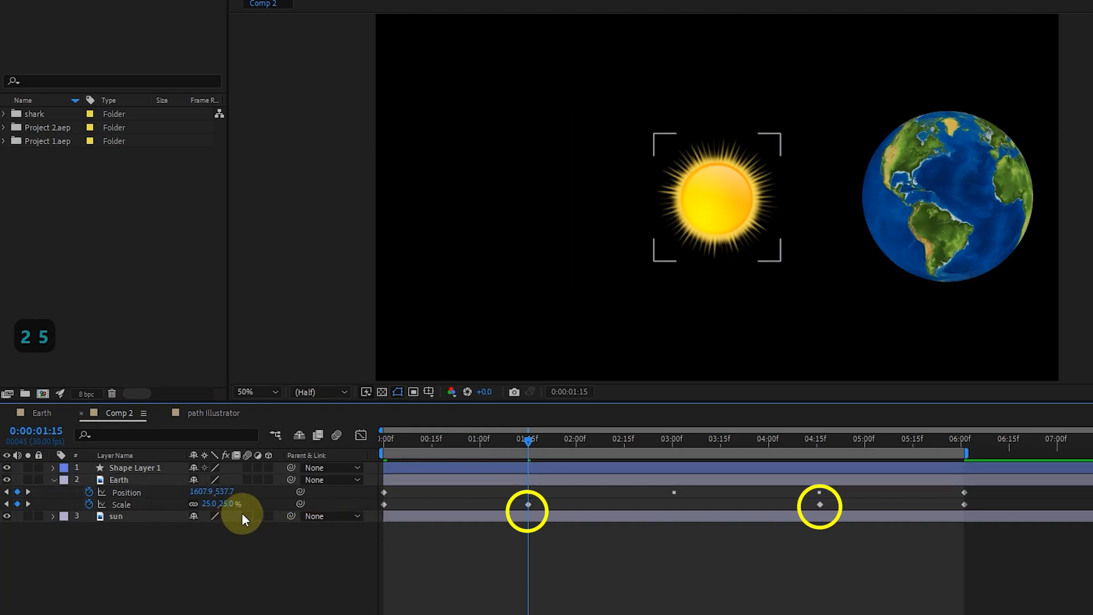
Check the Scale values stored in the Earth's two middle Scale keyframes without changing them.
{"action": "left_click", "coordinate": [526, 504]}
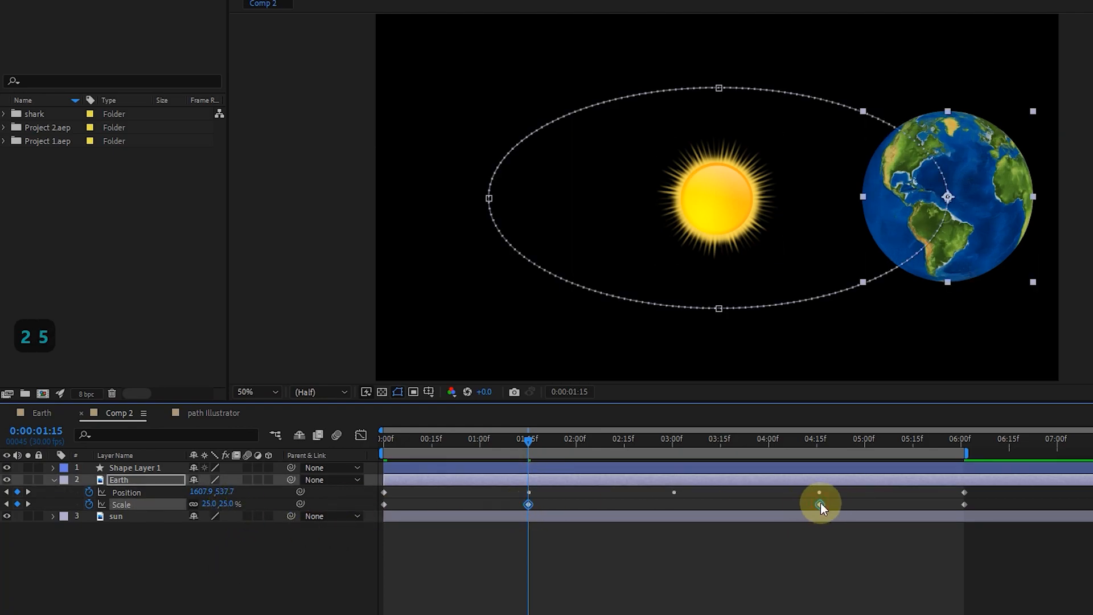
{"action": "left_click", "coordinate": [819, 503], "text": "shift"}
{"action": "left_click_drag", "start_coordinate": [404, 441], "coordinate": [344, 446]}
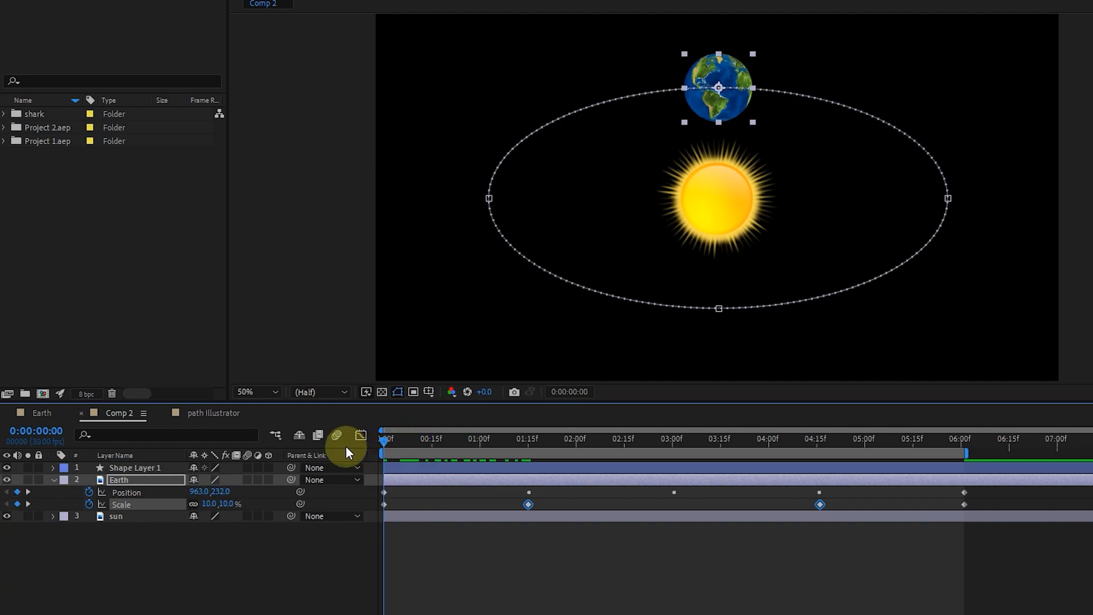
{"action": "double_click", "coordinate": [528, 504]}
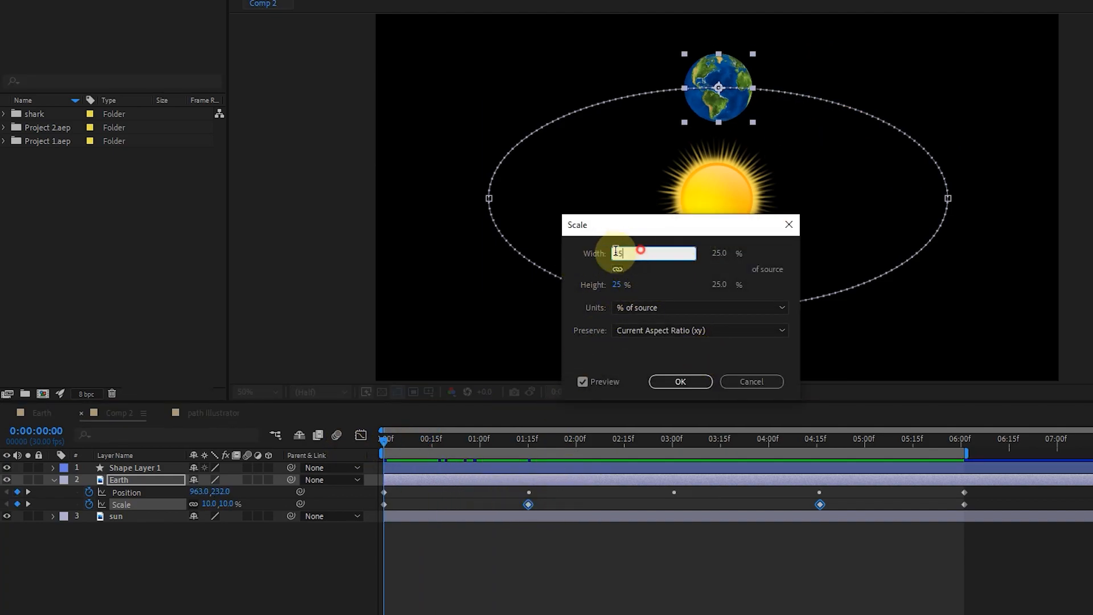
{"action": "left_click", "coordinate": [722, 381]}
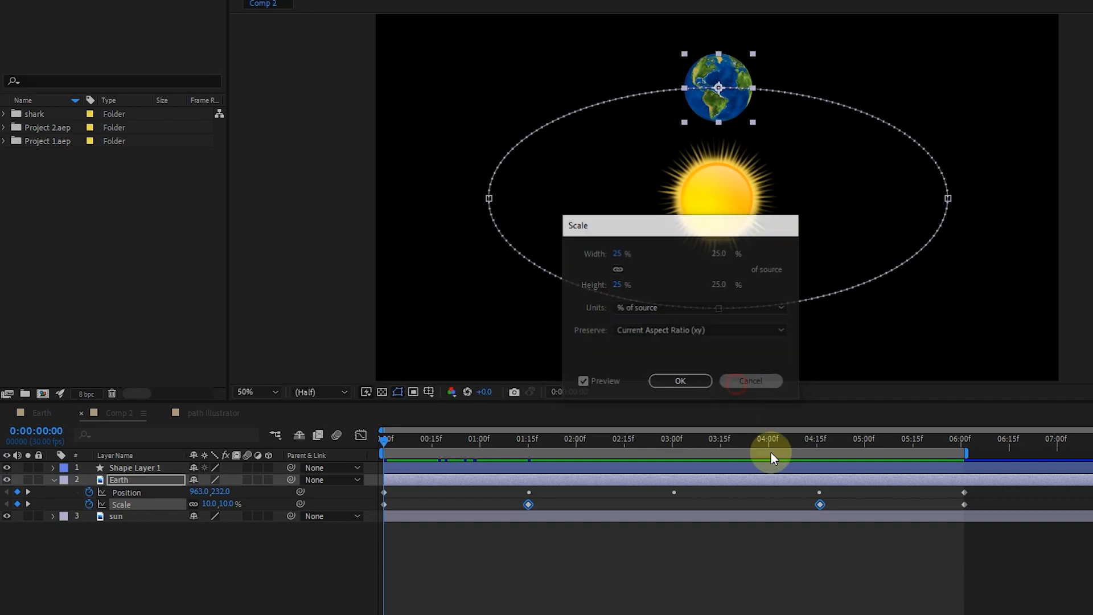
{"action": "double_click", "coordinate": [819, 504]}
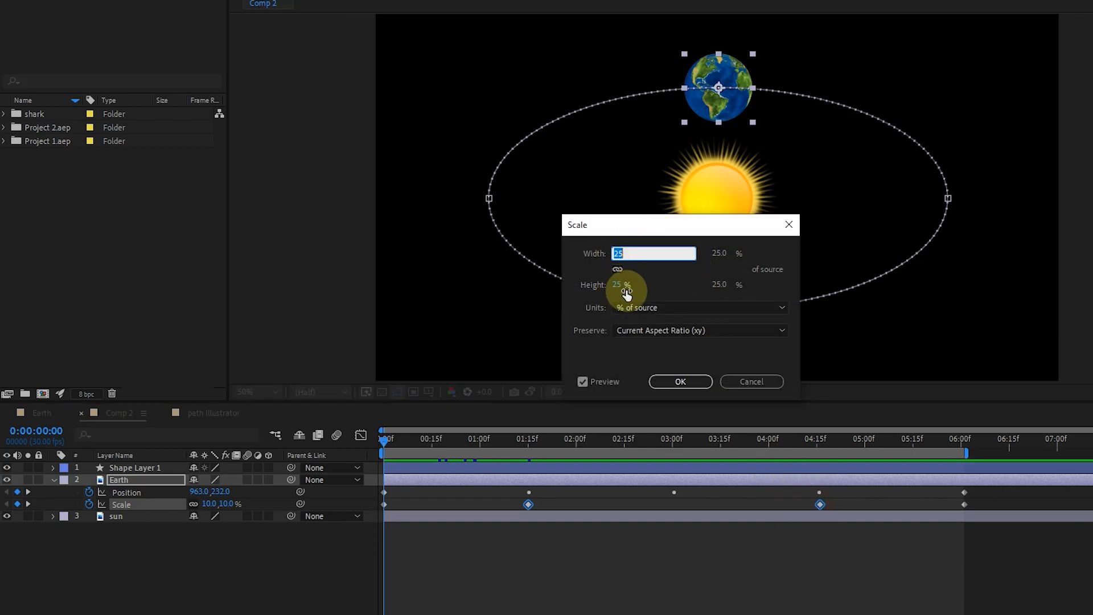
{"action": "left_click_drag", "start_coordinate": [617, 285], "coordinate": [652, 290]}
{"action": "left_click", "coordinate": [748, 380]}
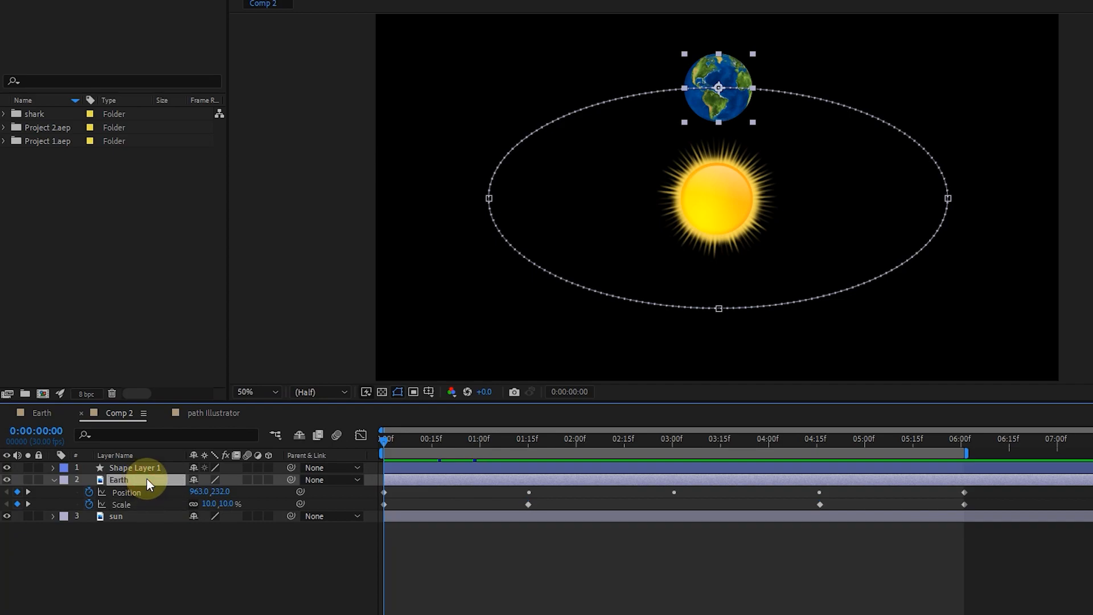
Reveal the Earth's Opacity property and add Opacity keyframes at 0:00:00:00 and 0:00:01:15.
{"action": "key", "text": "shift+t"}
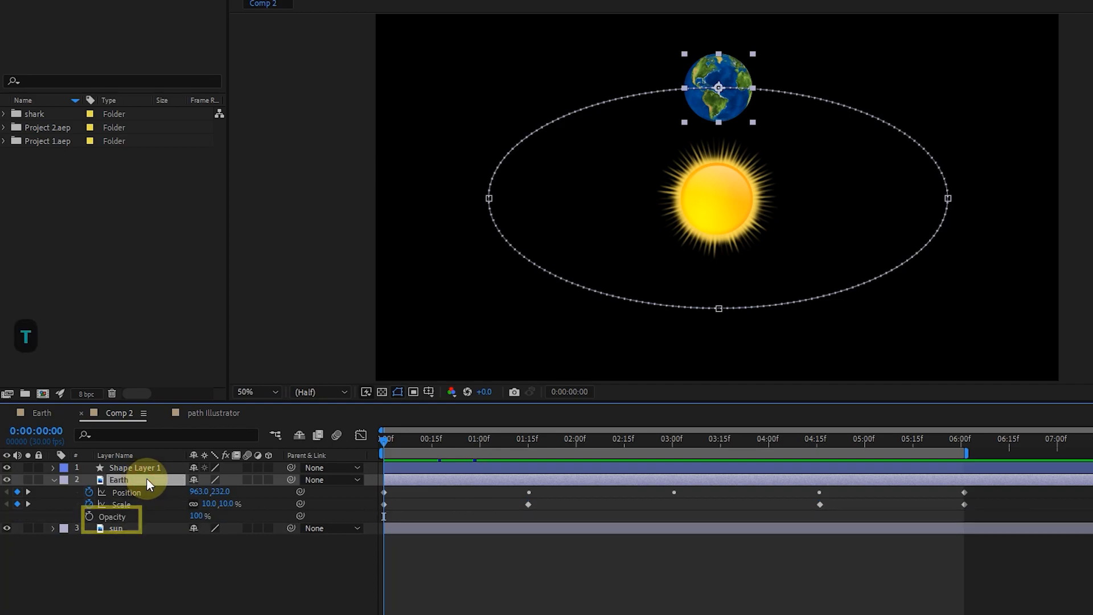
{"action": "left_click", "coordinate": [119, 518]}
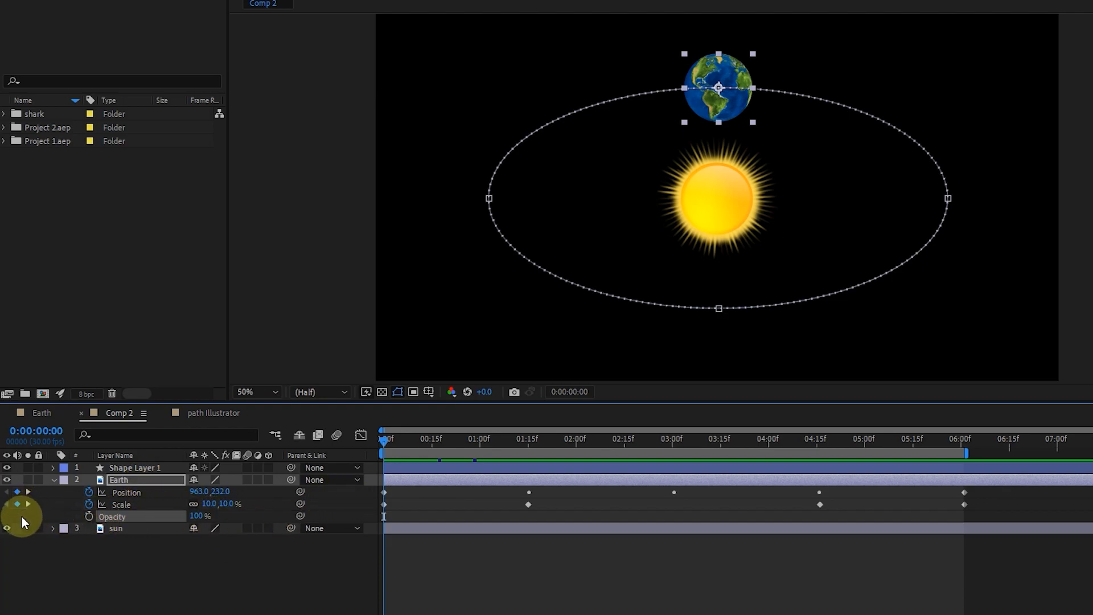
{"action": "left_click", "coordinate": [89, 516]}
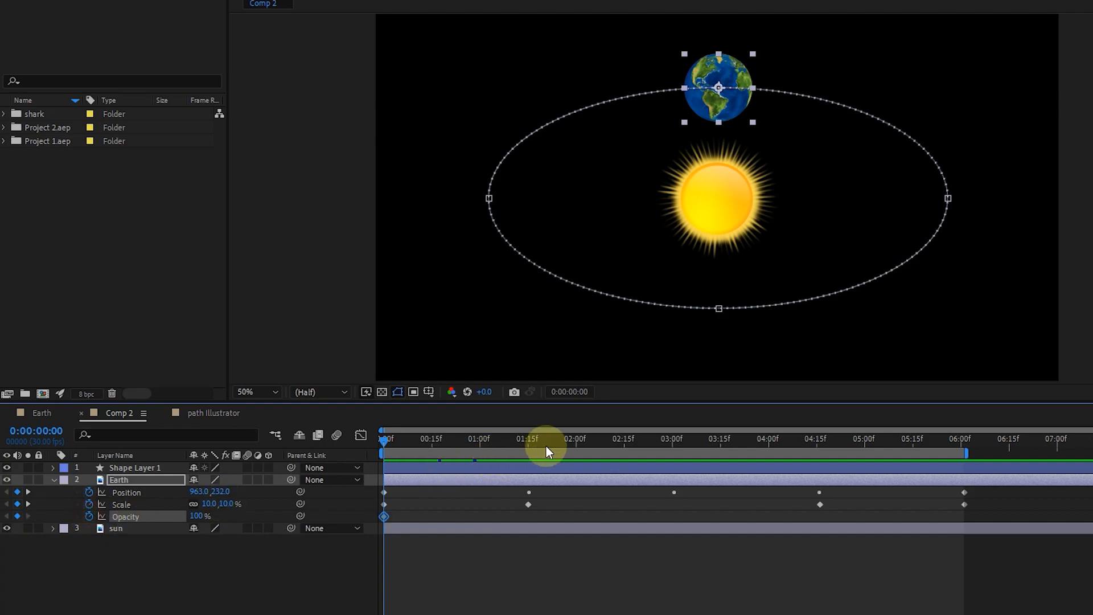
{"action": "left_click", "coordinate": [529, 441]}
{"action": "left_click", "coordinate": [17, 515]}
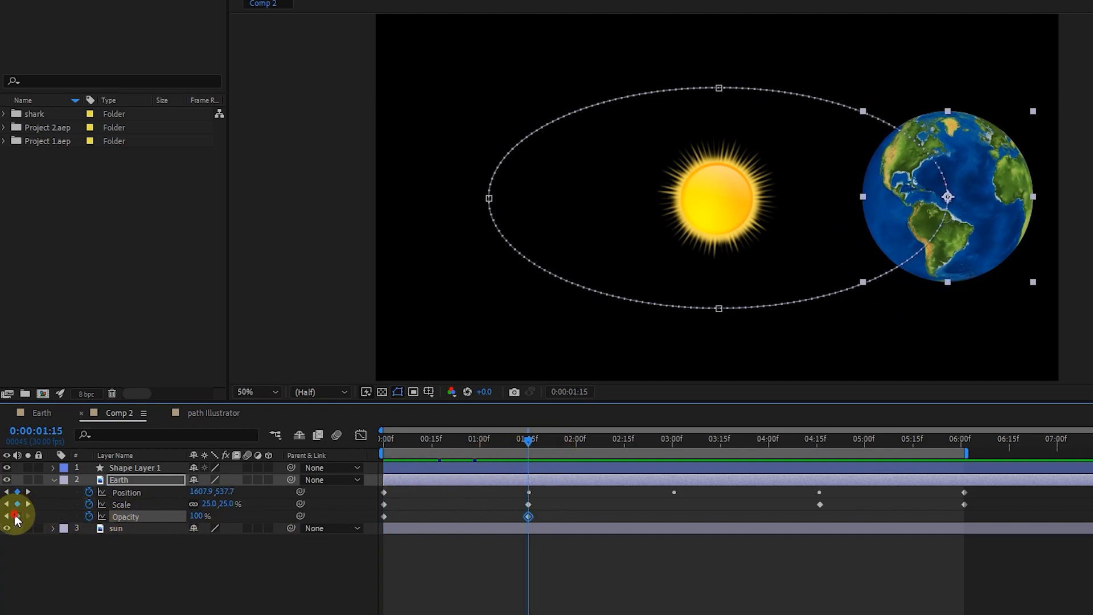
Add Opacity keyframes to the Earth at 0:00:04:16 and at its last Position keyframe, 0:00:06:01.
{"action": "left_click", "coordinate": [797, 439]}
{"action": "left_click", "coordinate": [819, 440]}
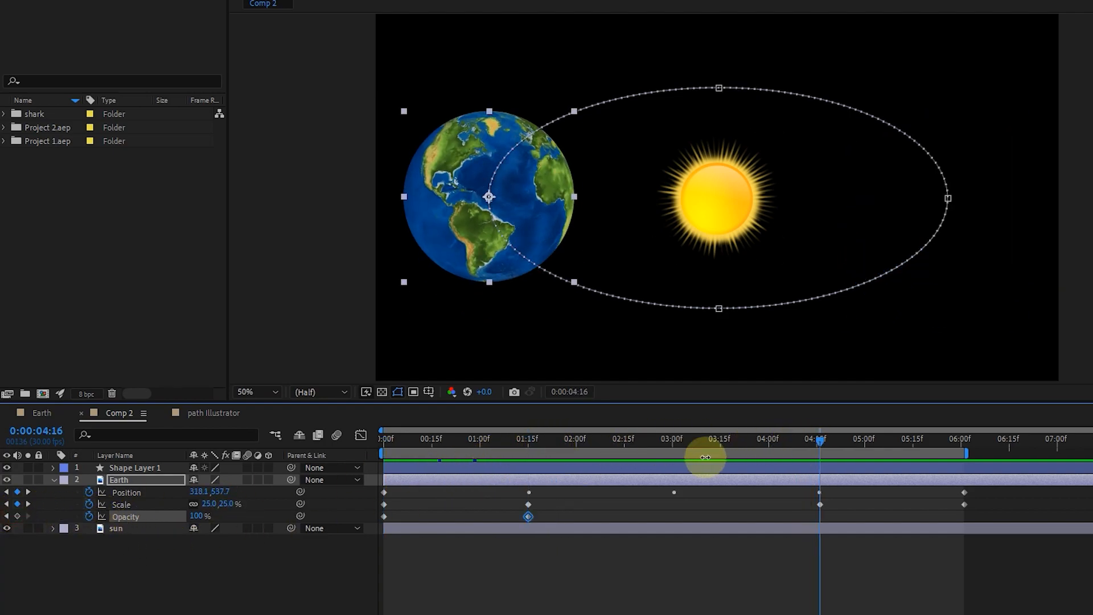
{"action": "left_click", "coordinate": [17, 516]}
{"action": "left_click_drag", "start_coordinate": [939, 444], "coordinate": [961, 443]}
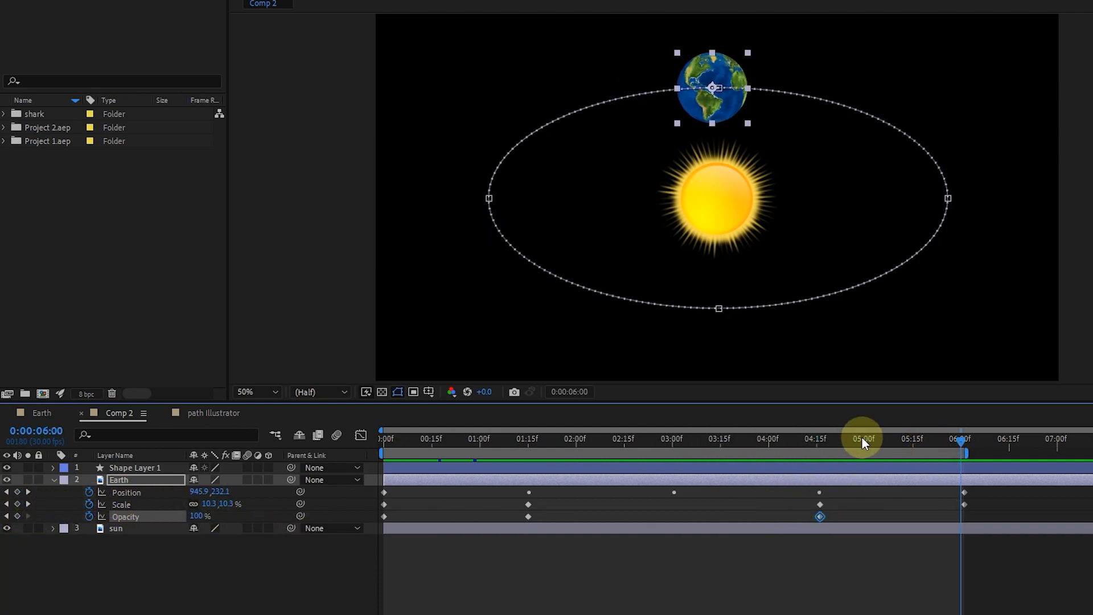
{"action": "left_click", "coordinate": [965, 442]}
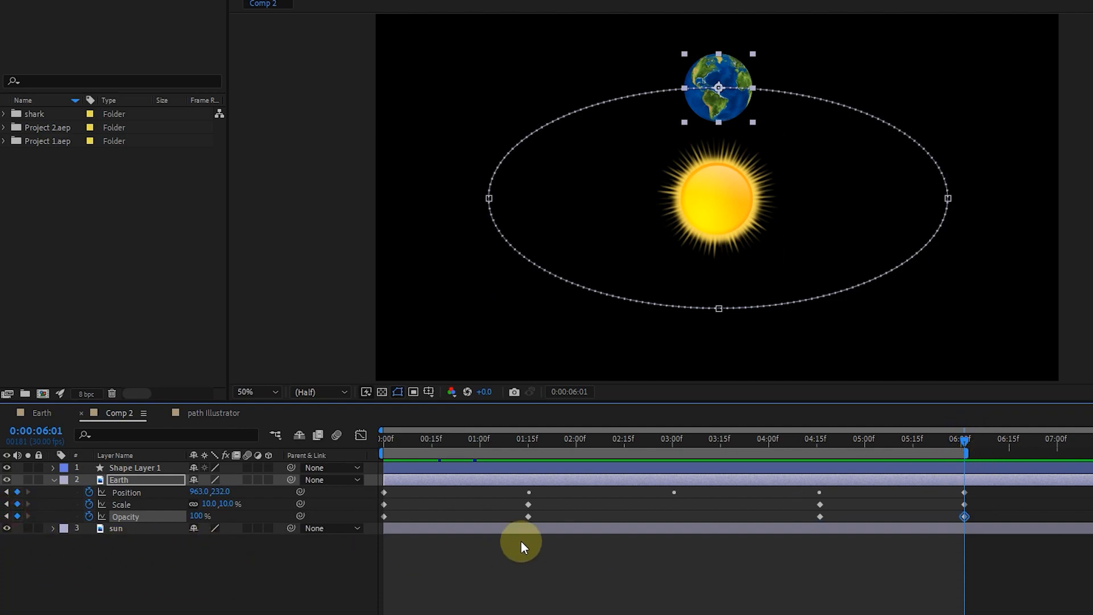
Set the Earth's first and last Opacity keyframes to 40%.
{"action": "left_click", "coordinate": [964, 517]}
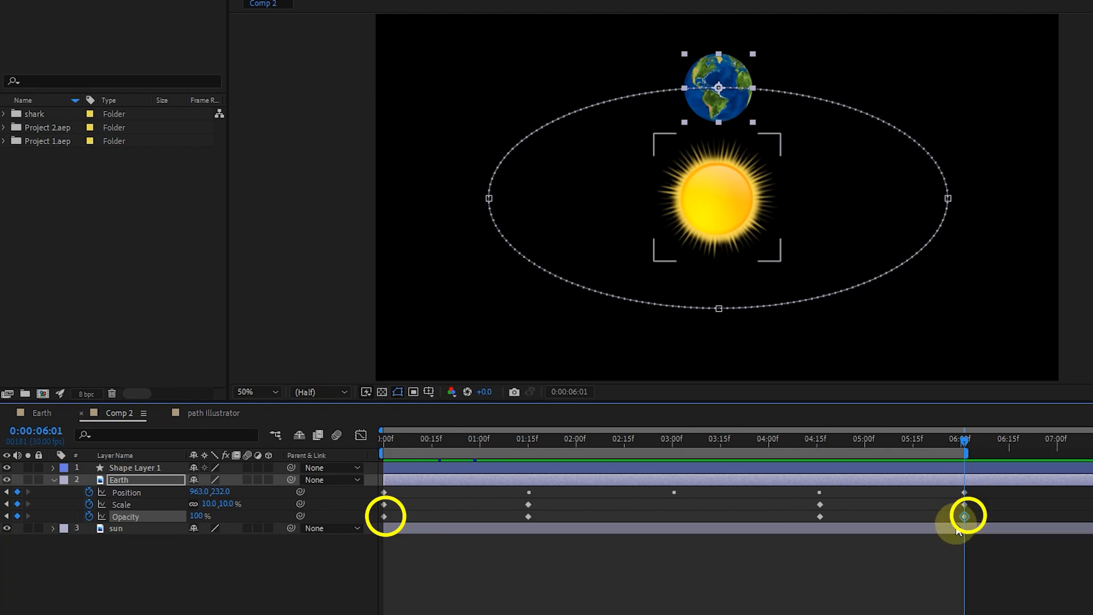
{"action": "left_click", "coordinate": [385, 517], "text": "shift"}
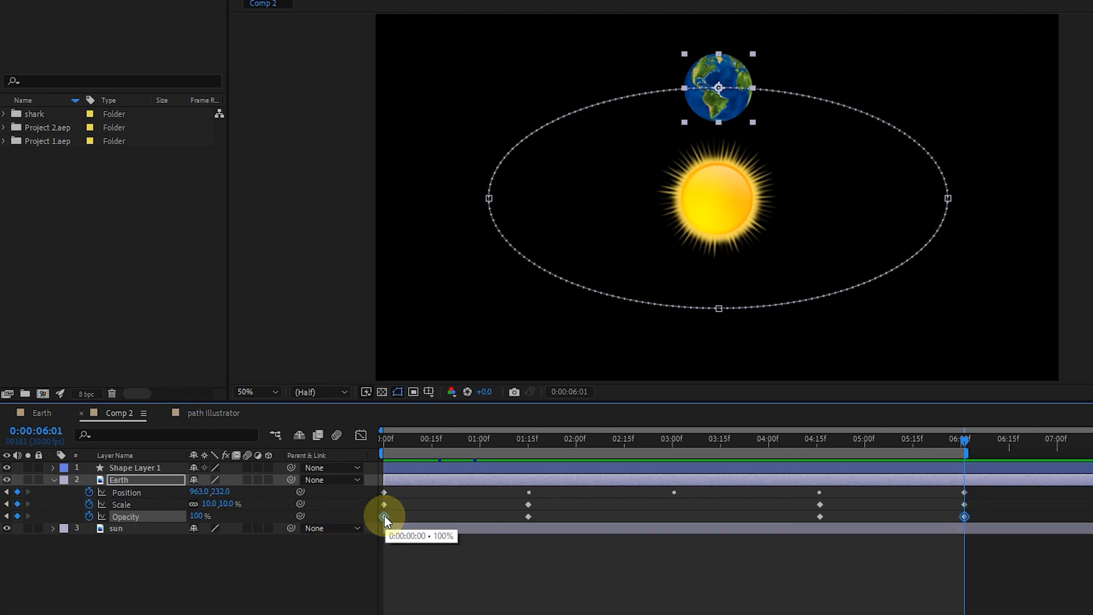
{"action": "left_click", "coordinate": [197, 516]}
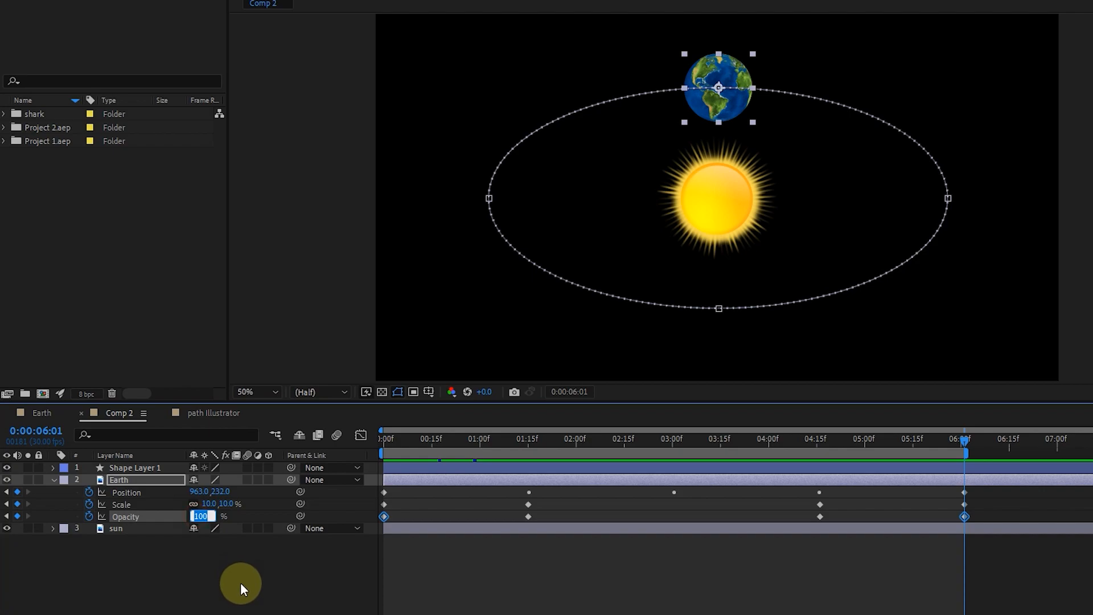
{"action": "type", "text": "40"}
{"action": "key", "text": "Return"}
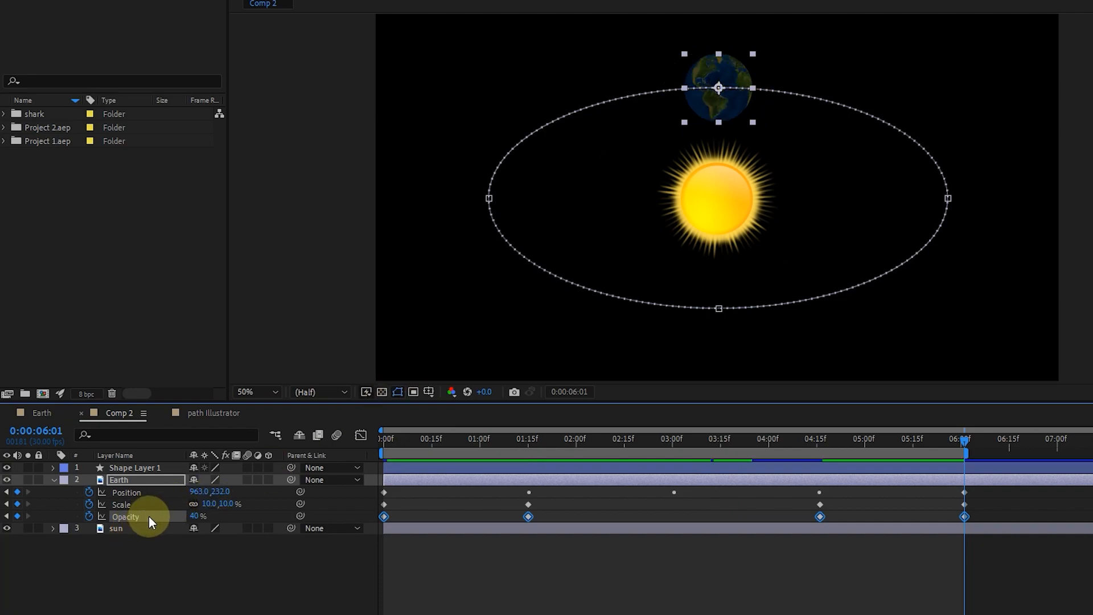
Extend the work area slightly past the Earth's last keyframes and preview the orbit animation from the start.
{"action": "mouse_move", "coordinate": [965, 453]}
{"action": "left_mouse_down"}
{"action": "mouse_move", "coordinate": [1031, 459]}
{"action": "mouse_move", "coordinate": [974, 458]}
{"action": "left_mouse_up"}
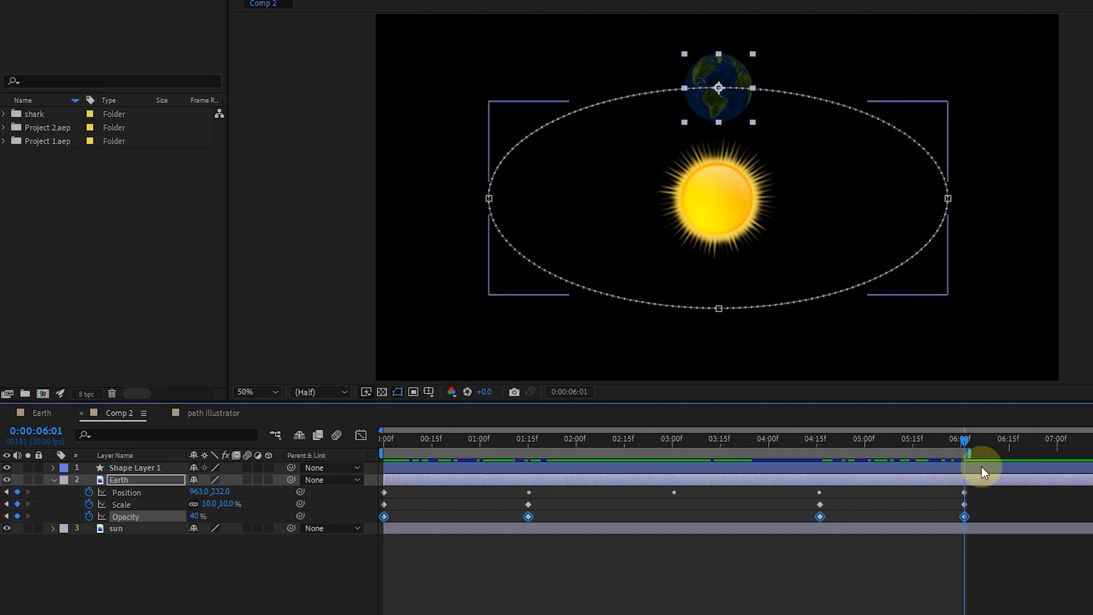
{"action": "left_click_drag", "start_coordinate": [407, 439], "coordinate": [353, 448]}
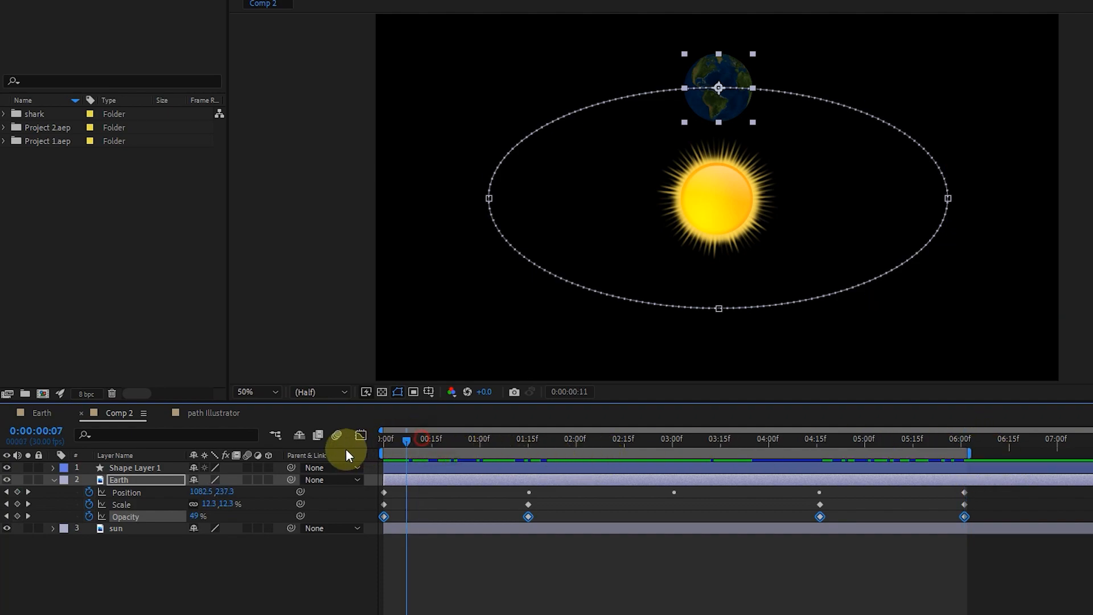
{"action": "key", "text": "space"}
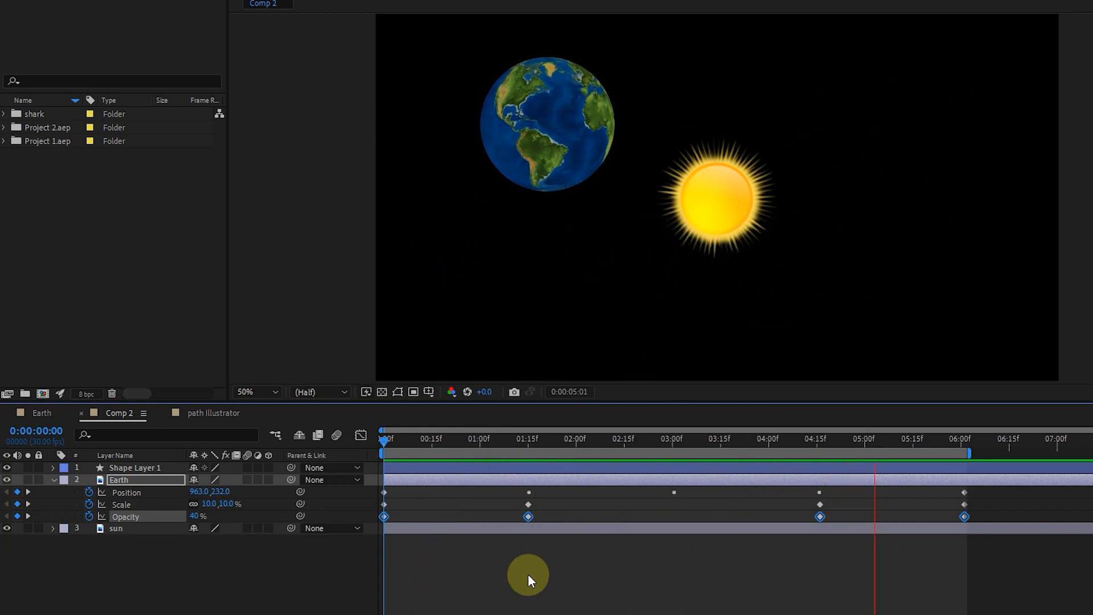
{"action": "key", "text": "space"}
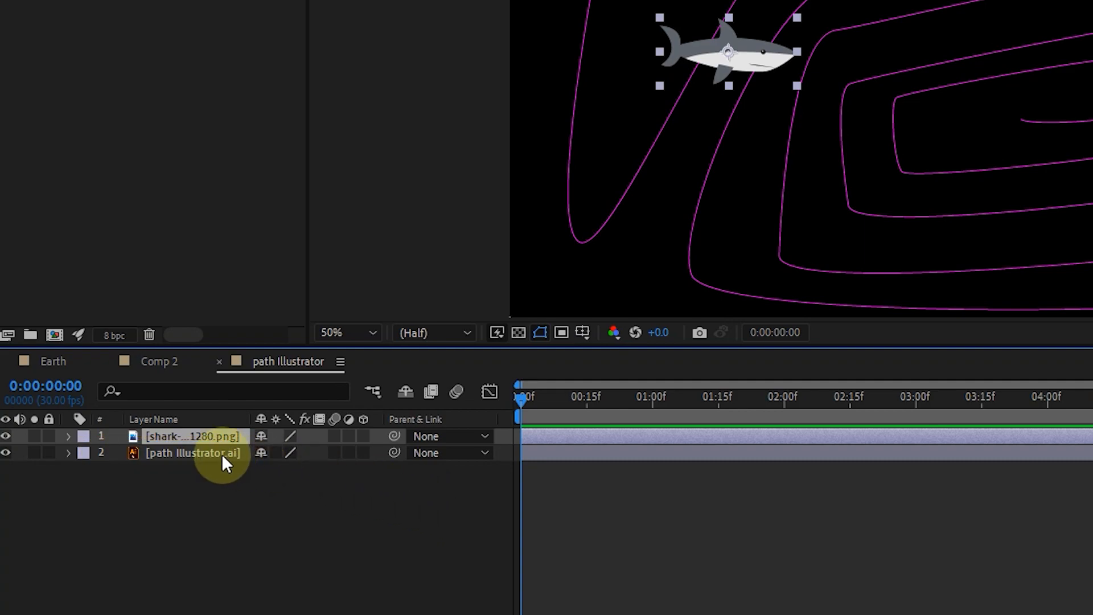
Create shapes from the path Illustrator.ai vector layer in the path Illustrator composition.
{"action": "left_click", "coordinate": [196, 453]}
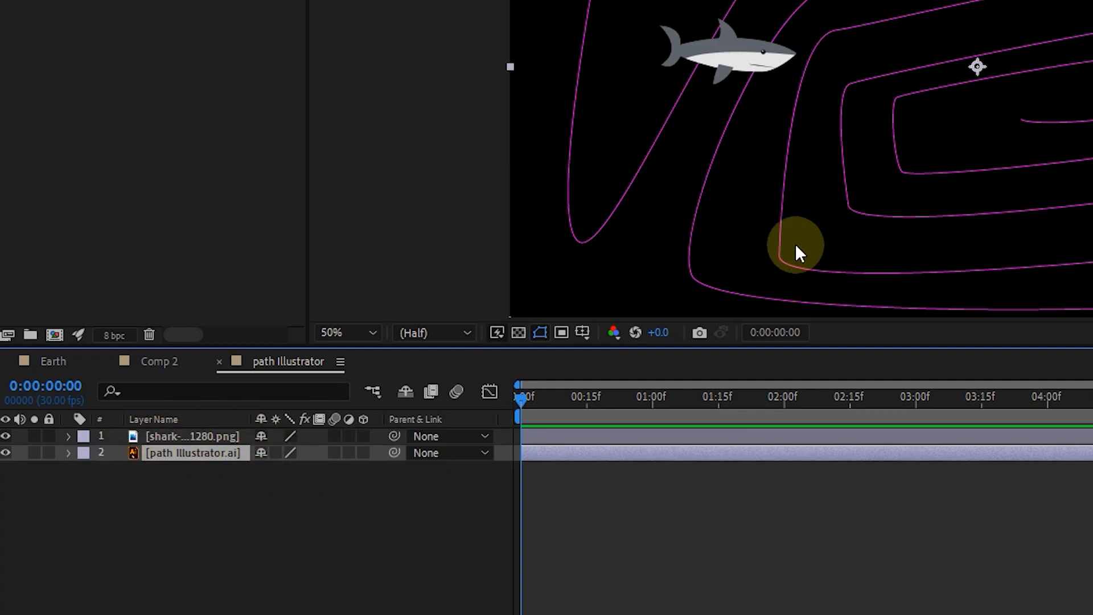
{"action": "right_click", "coordinate": [169, 449]}
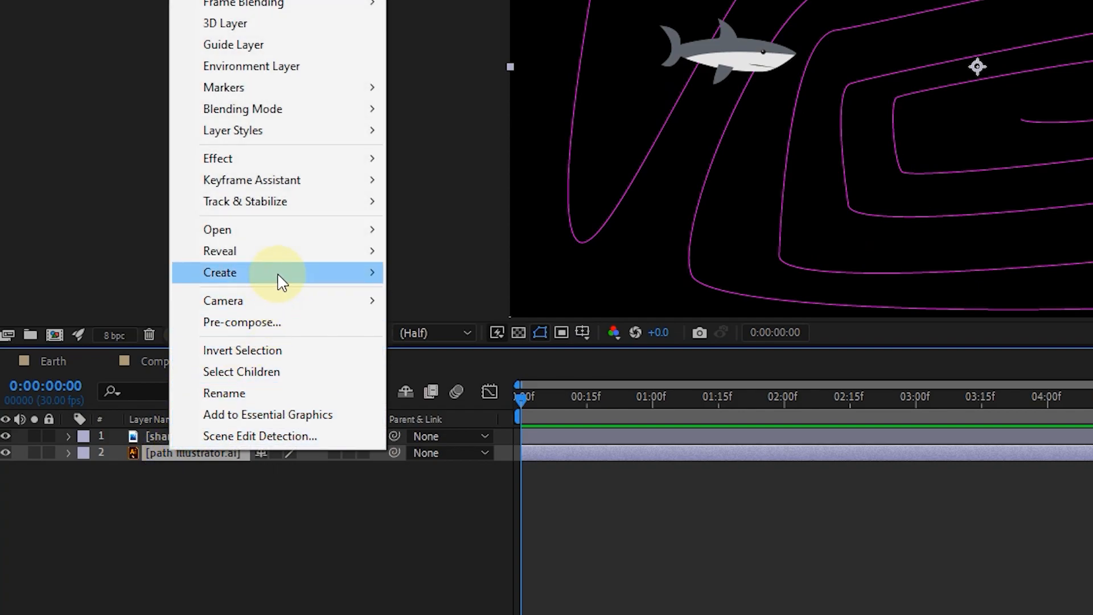
{"action": "mouse_move", "coordinate": [281, 280]}
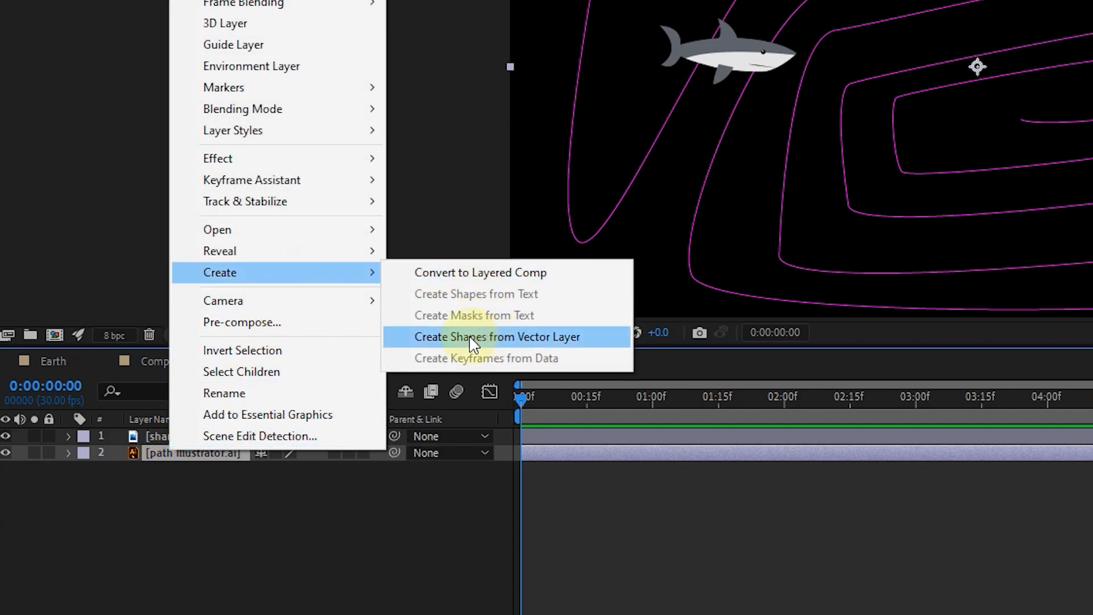
{"action": "left_click", "coordinate": [535, 338]}
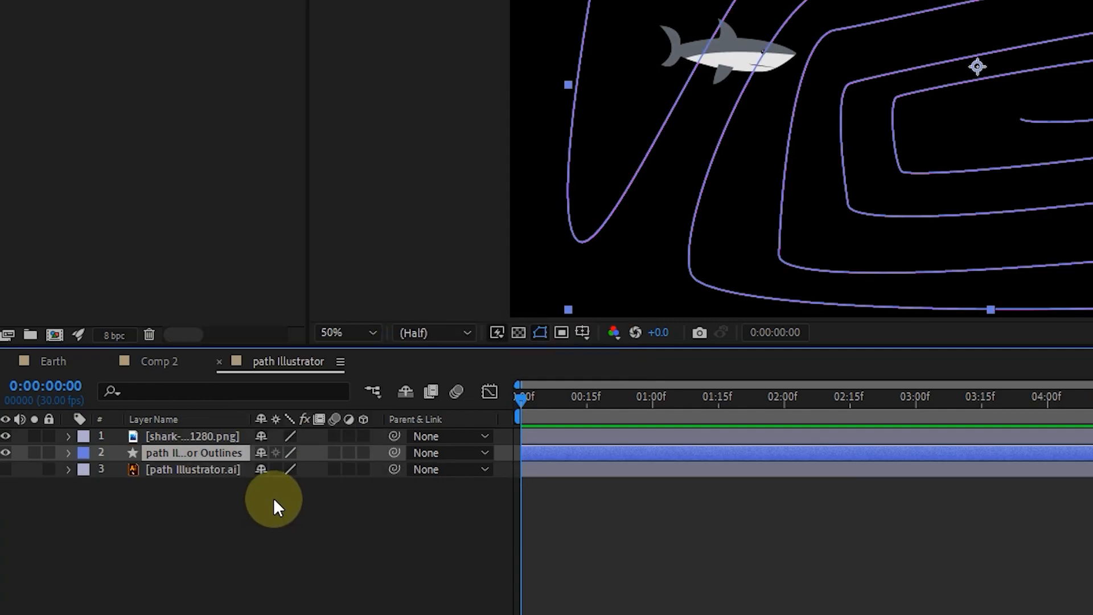
Copy the Path property of Path 1 in Group 1 of the Illustrator outlines shape layer.
{"action": "left_click", "coordinate": [187, 472]}
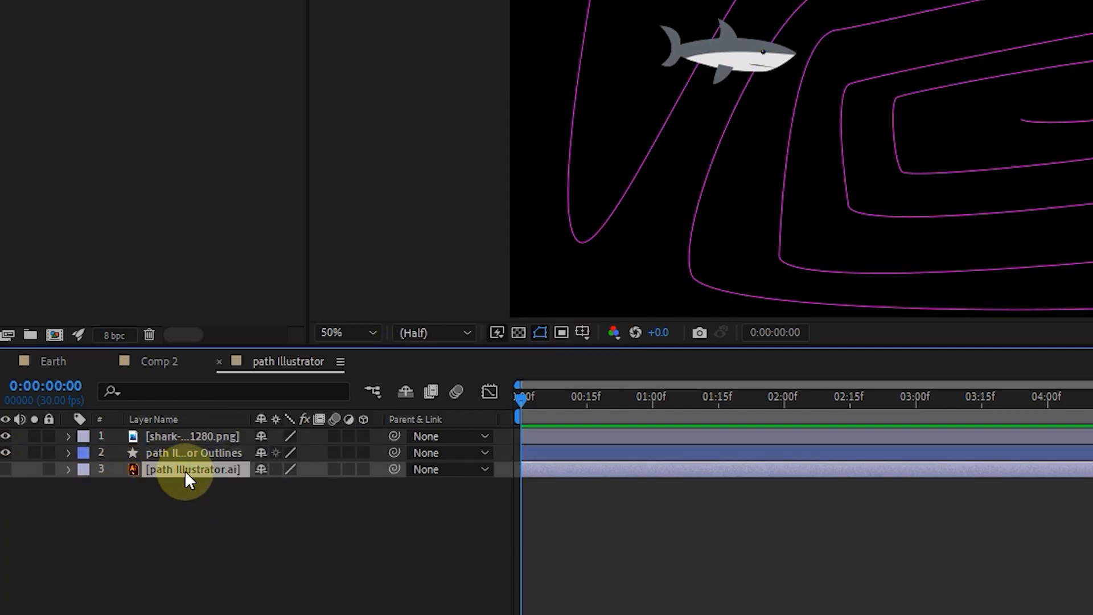
{"action": "left_click", "coordinate": [191, 453]}
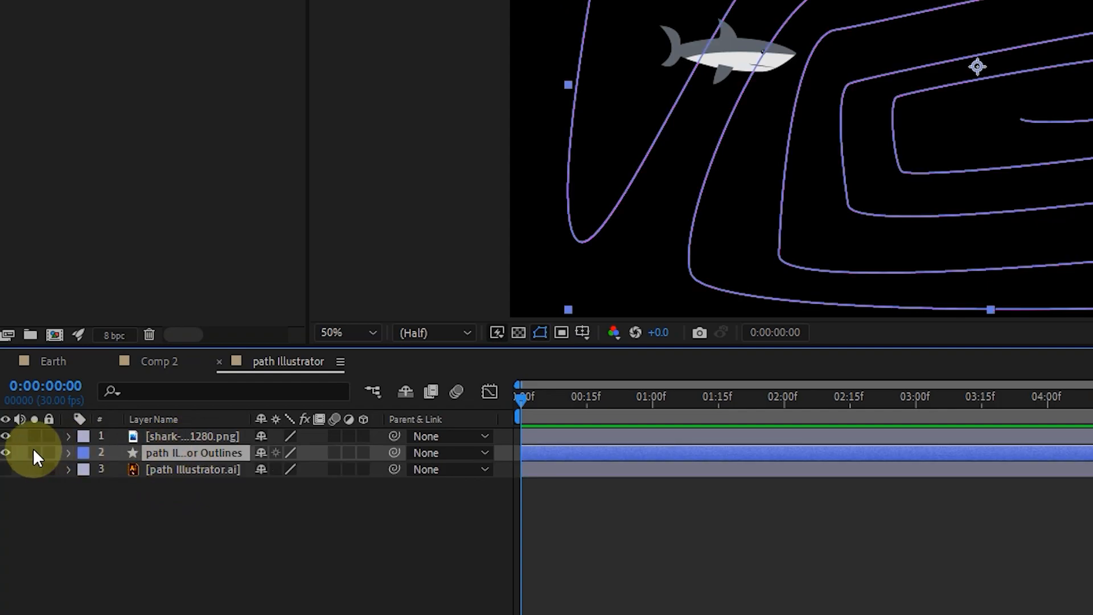
{"action": "left_click", "coordinate": [6, 452]}
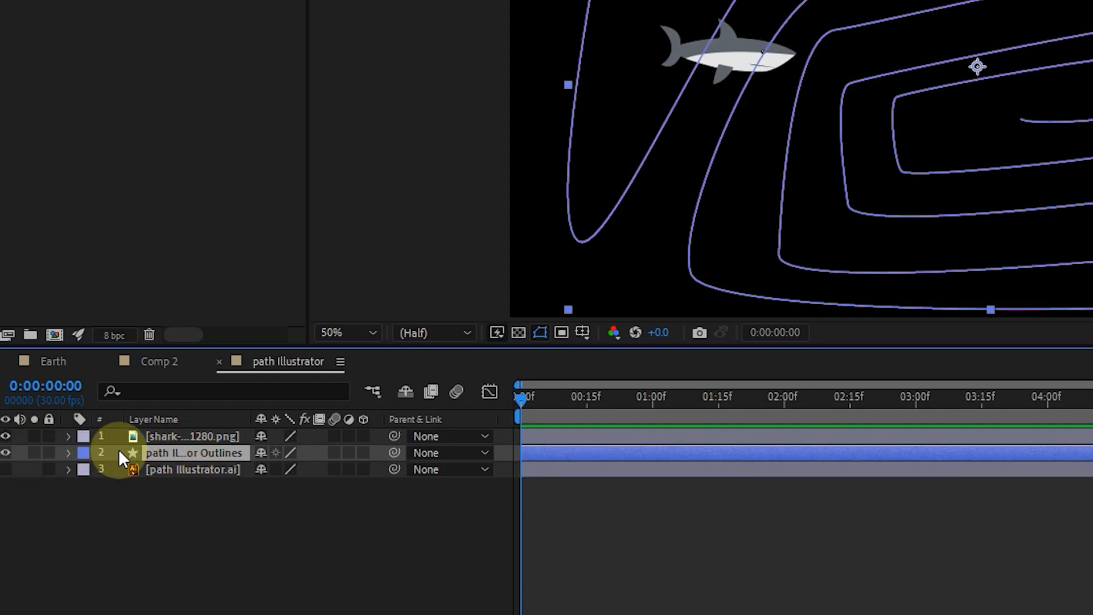
{"action": "left_click", "coordinate": [67, 454]}
{"action": "left_click", "coordinate": [85, 470]}
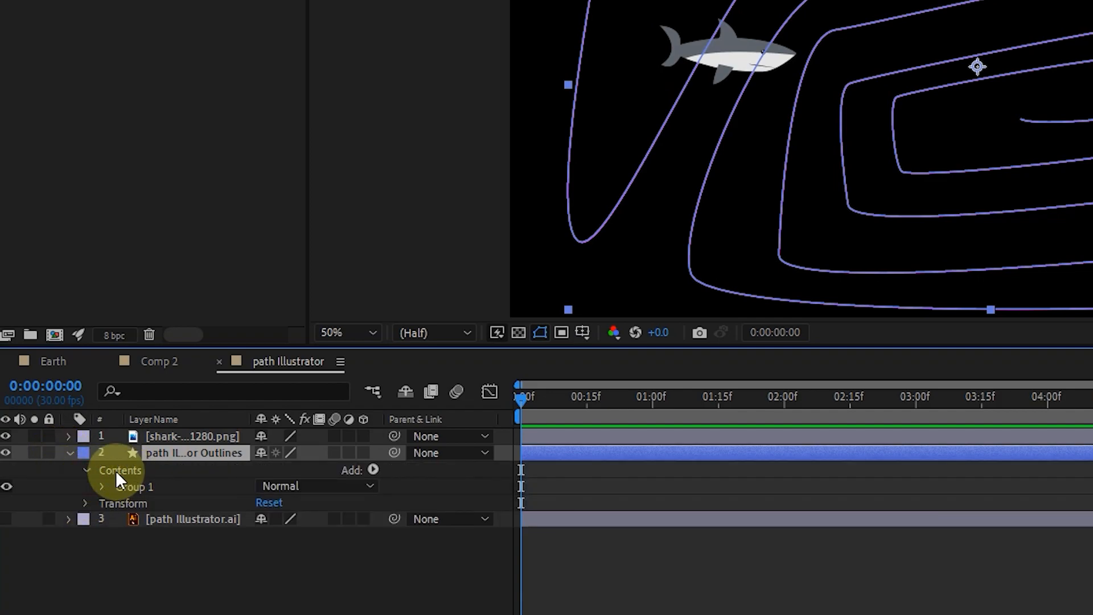
{"action": "left_click", "coordinate": [102, 486]}
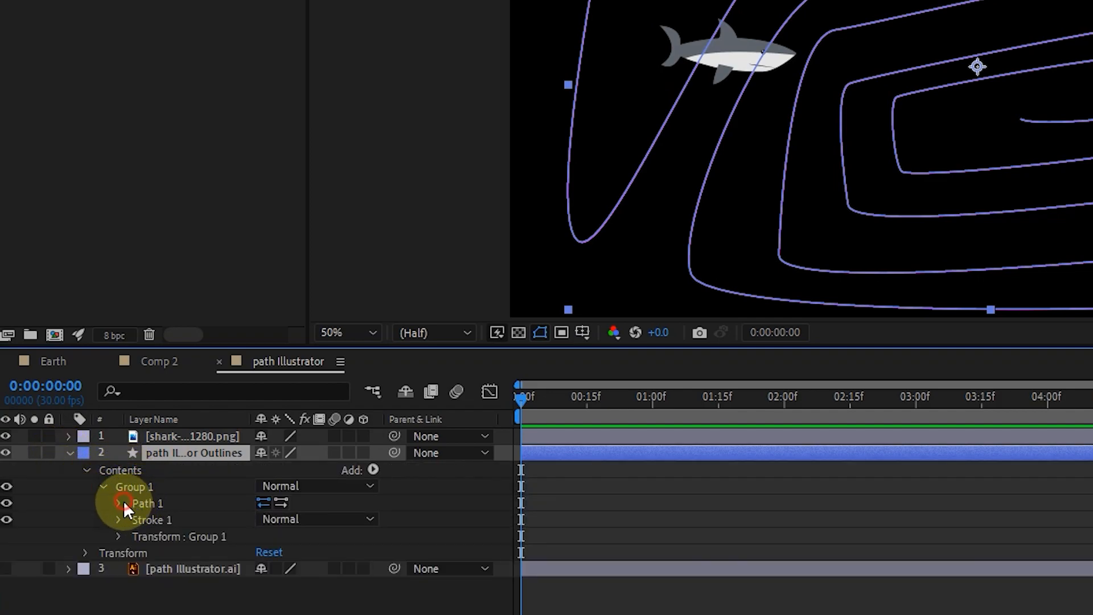
{"action": "left_click", "coordinate": [119, 503]}
{"action": "left_click", "coordinate": [197, 519]}
{"action": "key", "text": "ctrl+c"}
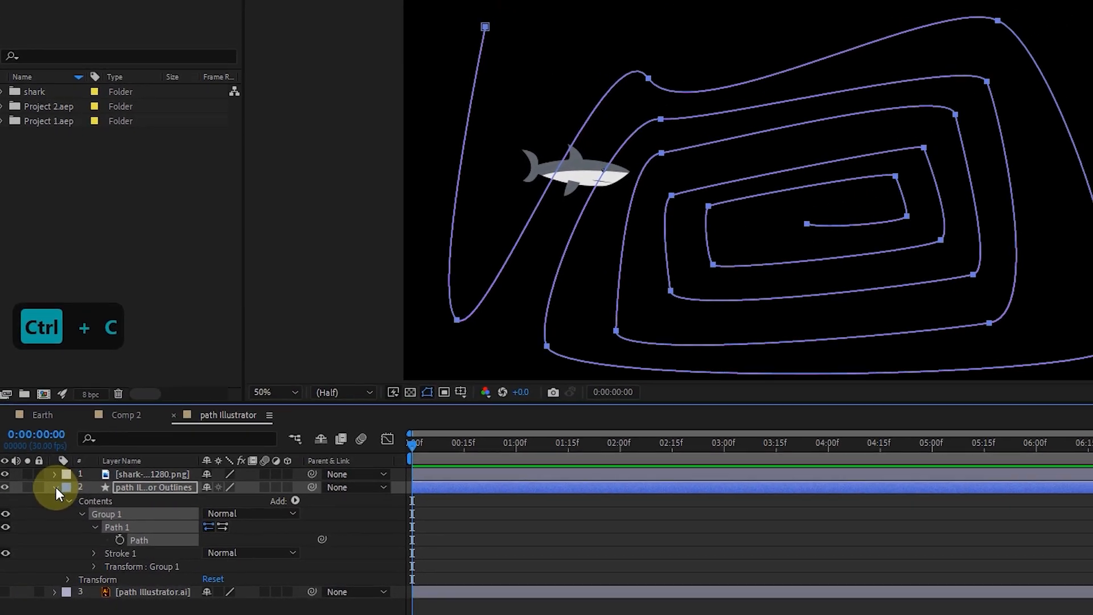
Paste the copied path into the shark layer's Position property and move the motion path onto the magenta spiral line.
{"action": "left_click", "coordinate": [56, 486]}
{"action": "left_click", "coordinate": [124, 473]}
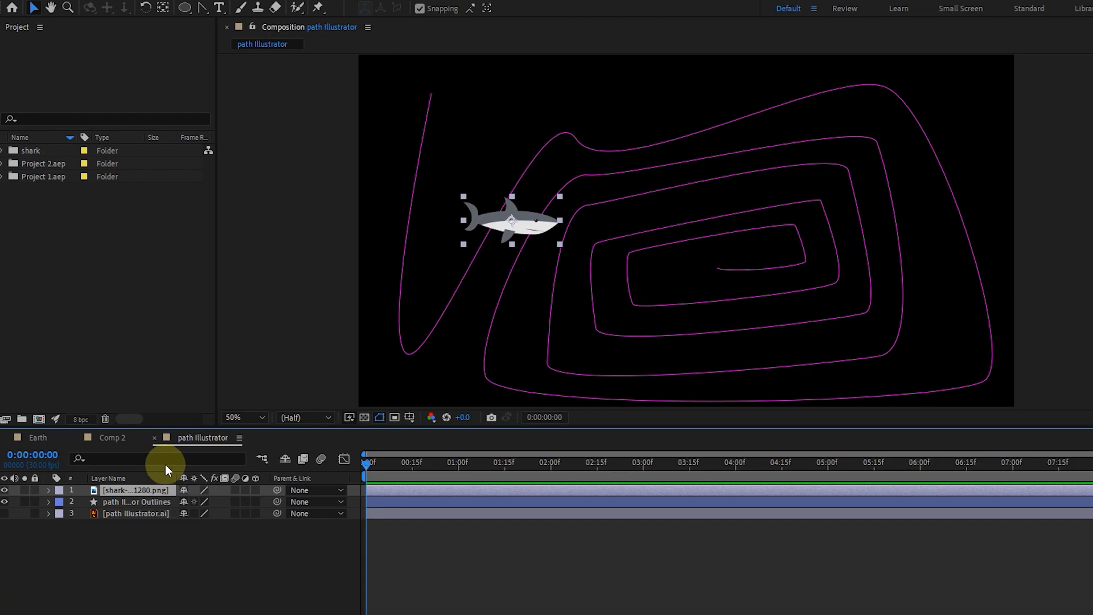
{"action": "key", "text": "p"}
{"action": "left_click", "coordinate": [110, 504]}
{"action": "key", "text": "ctrl+v"}
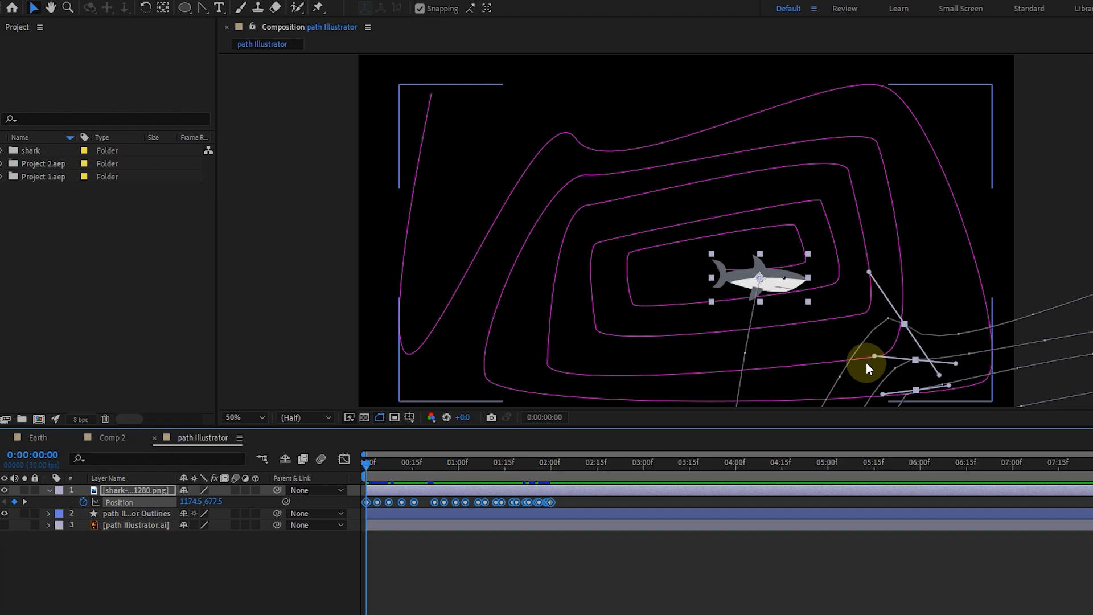
{"action": "left_click_drag", "start_coordinate": [903, 327], "coordinate": [577, 142]}
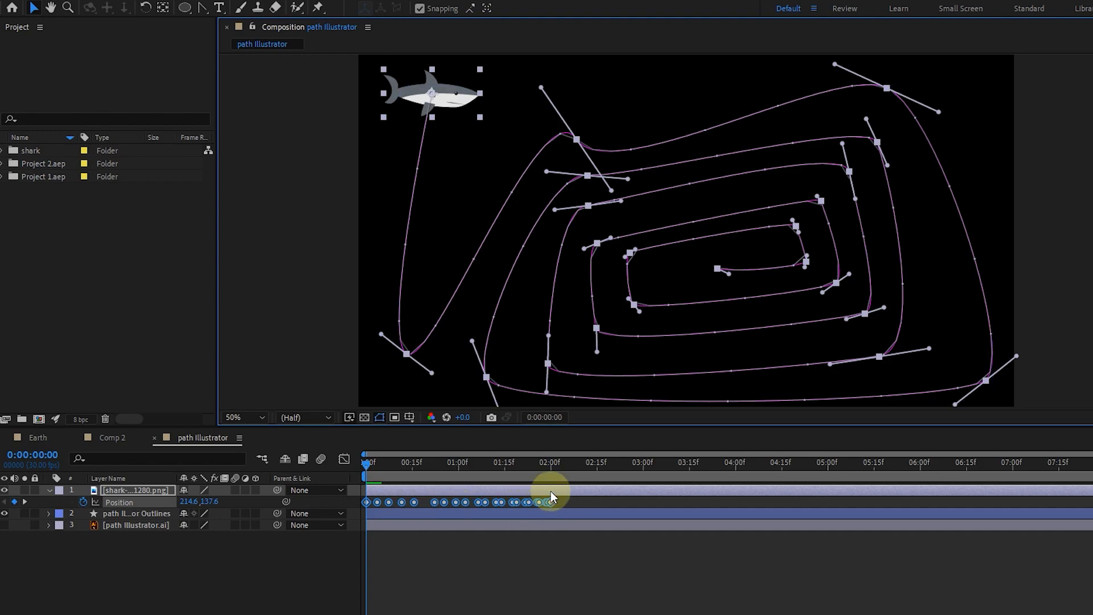
Stretch the shark's Position keyframes proportionally so the last one lands near the composition's end, and preview the motion.
{"action": "left_click_drag", "start_coordinate": [569, 497], "coordinate": [359, 511]}
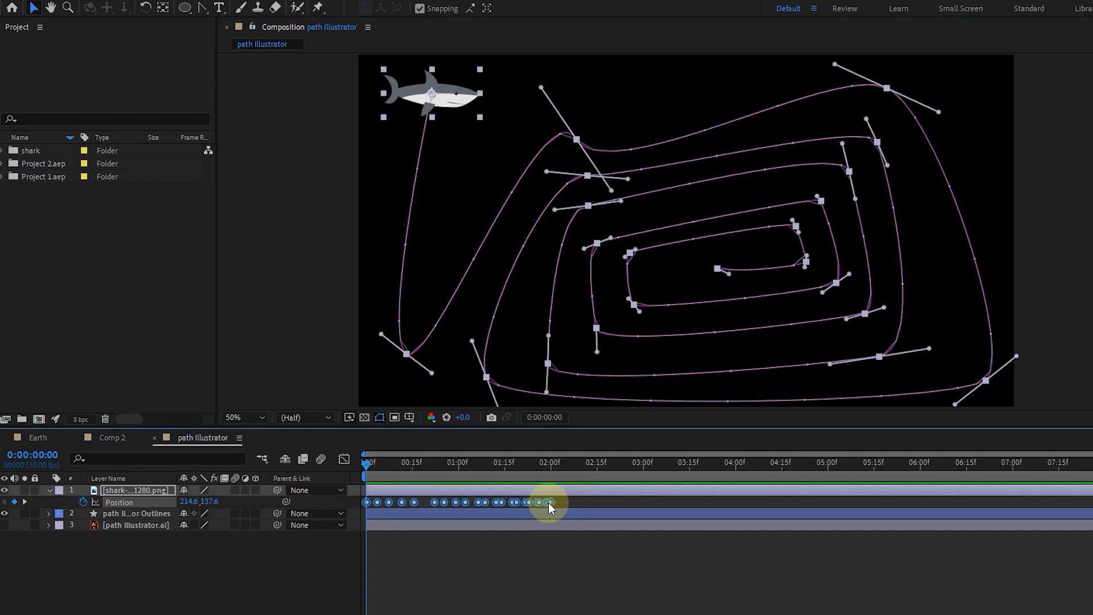
{"action": "left_click_drag", "start_coordinate": [551, 503], "coordinate": [1078, 461]}
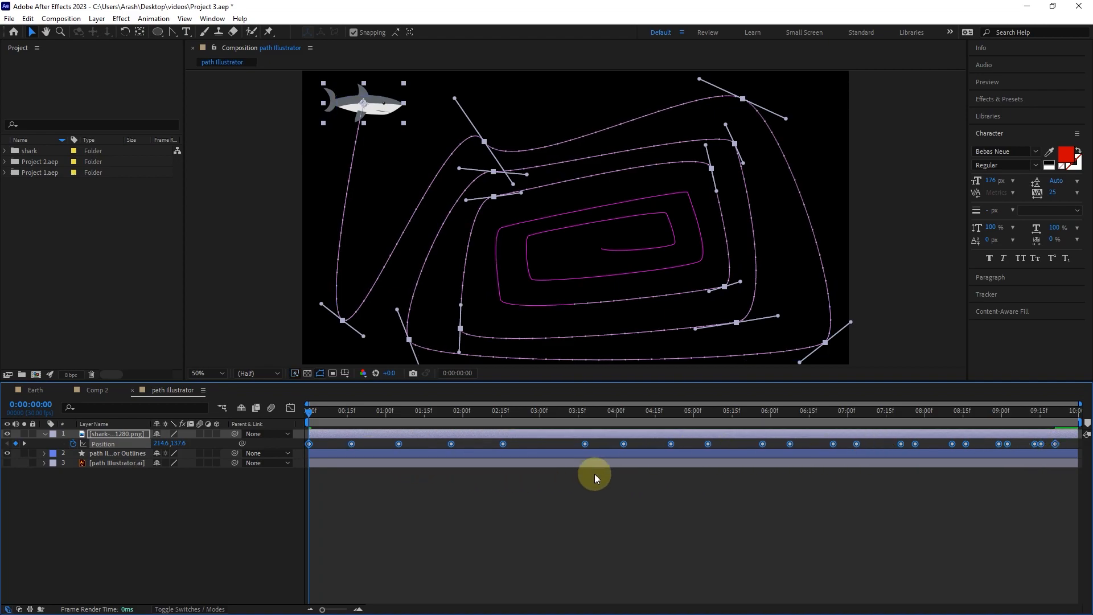
{"action": "key", "text": "space"}
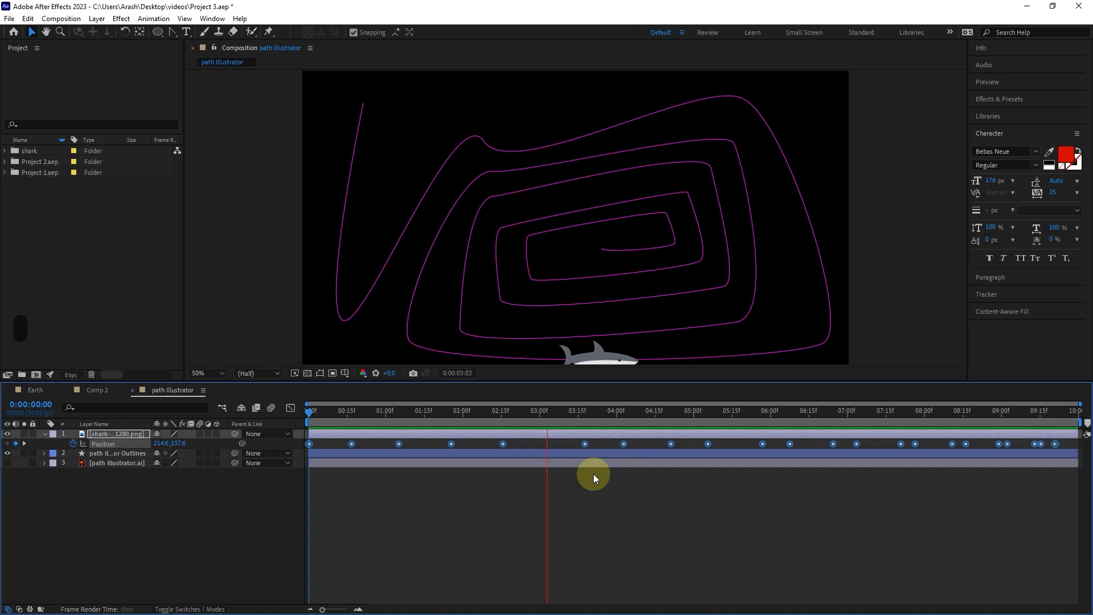
{"action": "left_click", "coordinate": [496, 416]}
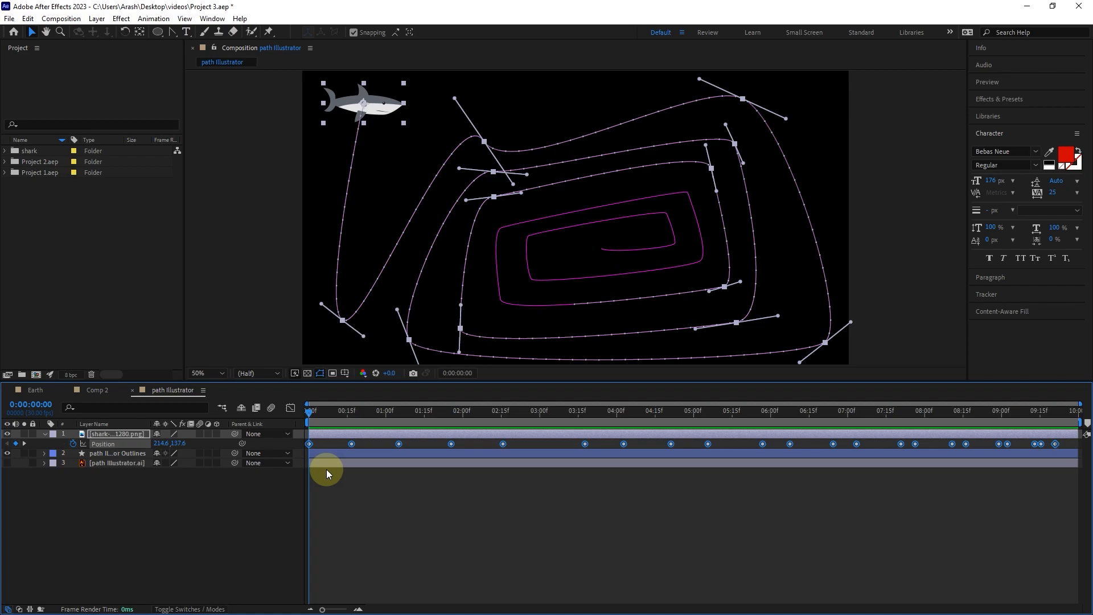
Set the shark layer's Auto-Orientation to Orient Along Path.
{"action": "right_click", "coordinate": [111, 434]}
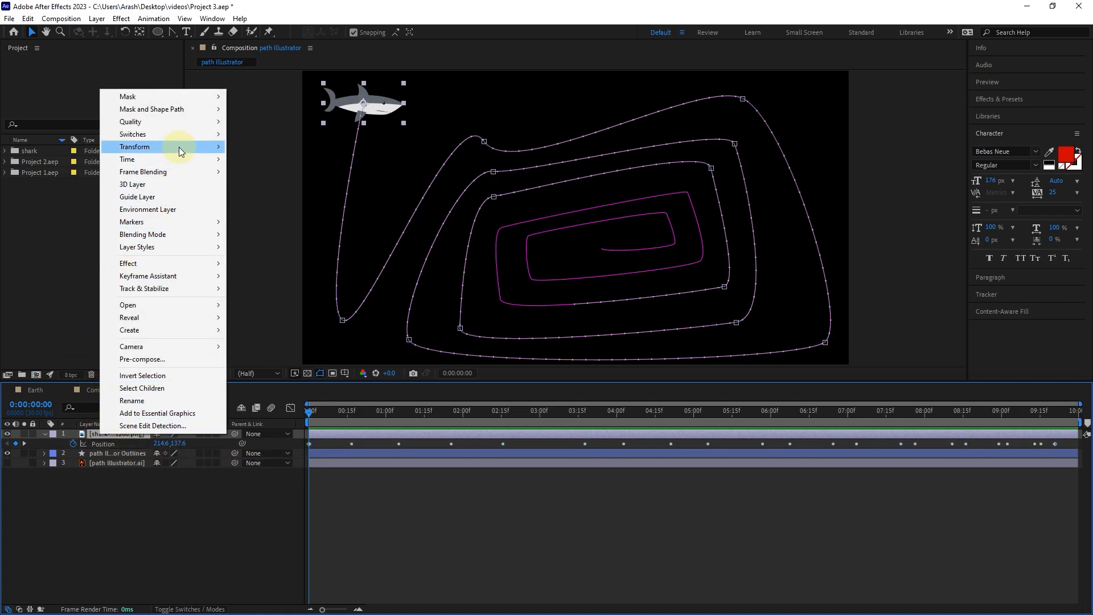
{"action": "mouse_move", "coordinate": [180, 150]}
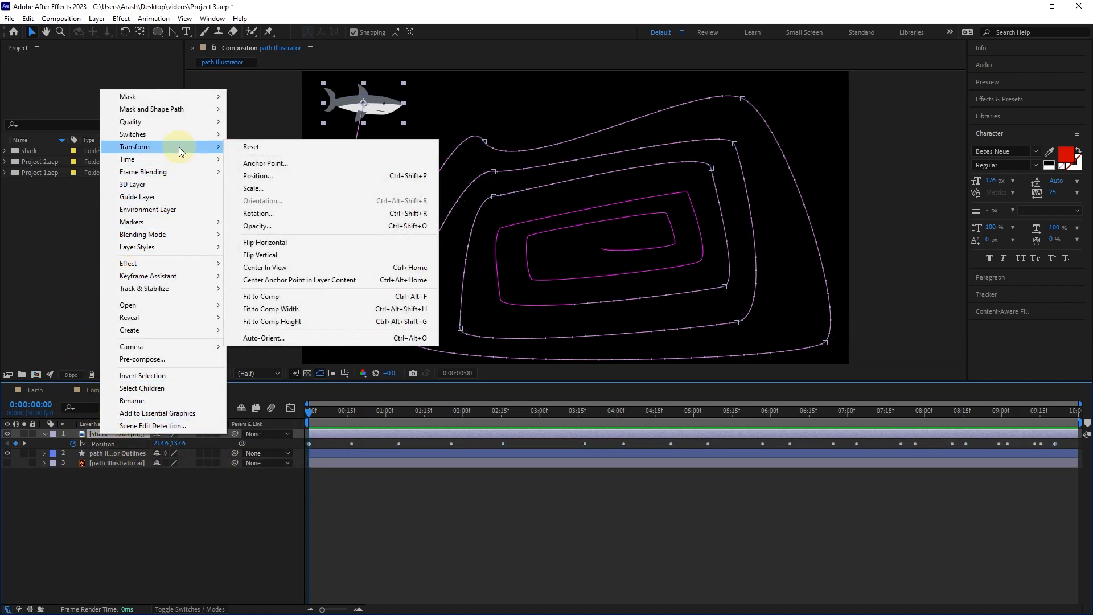
{"action": "left_click", "coordinate": [276, 340]}
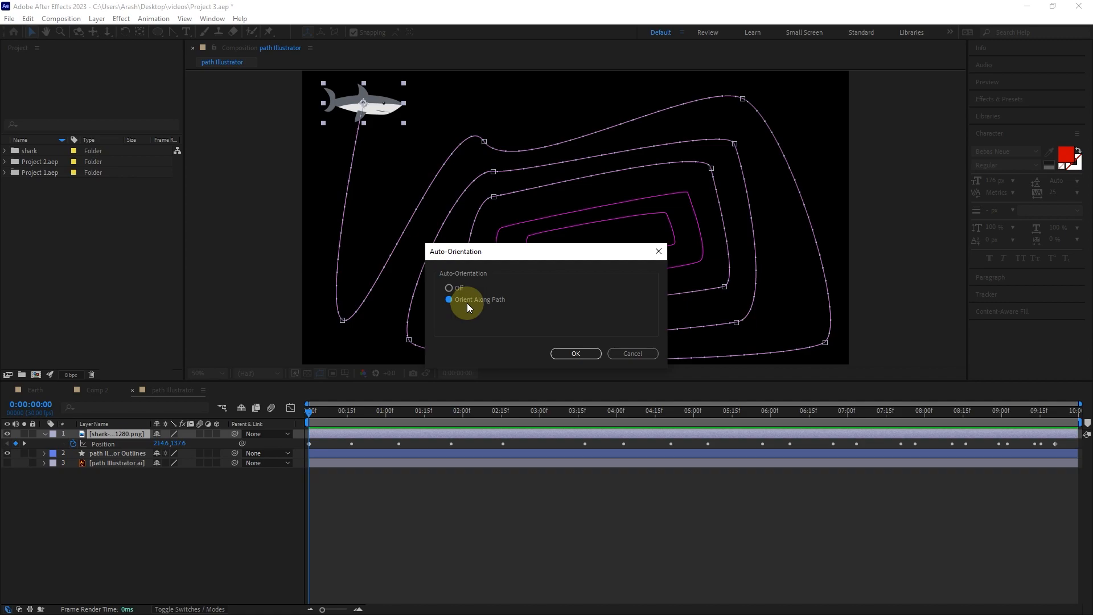
{"action": "left_click", "coordinate": [569, 353]}
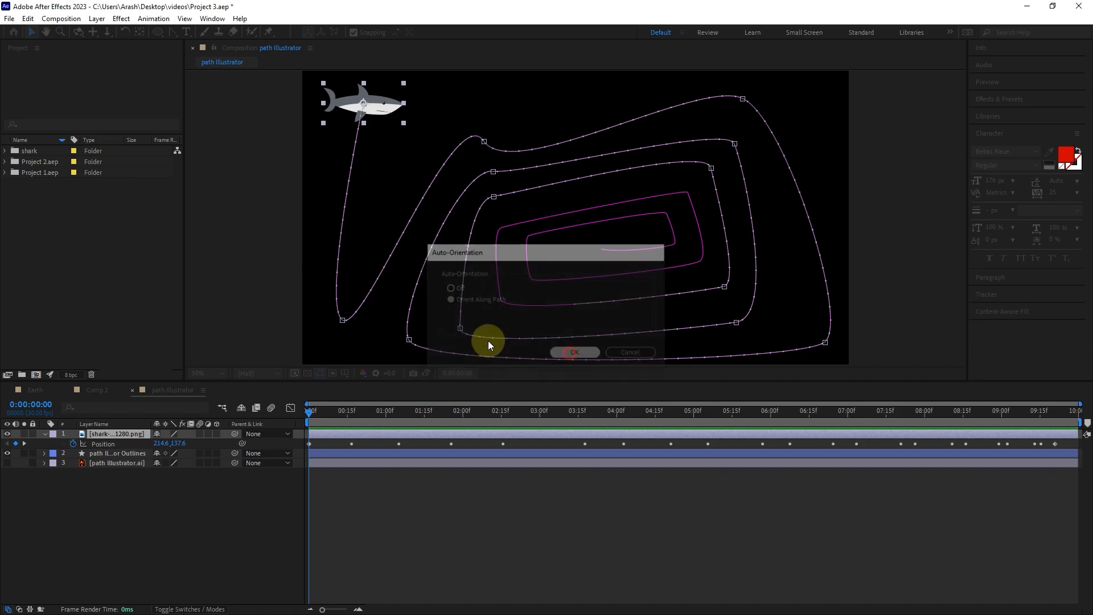
Toggle the visibility of the Illustrator outlines layer off and on, and preview the shark's oriented motion.
{"action": "left_click", "coordinate": [8, 459]}
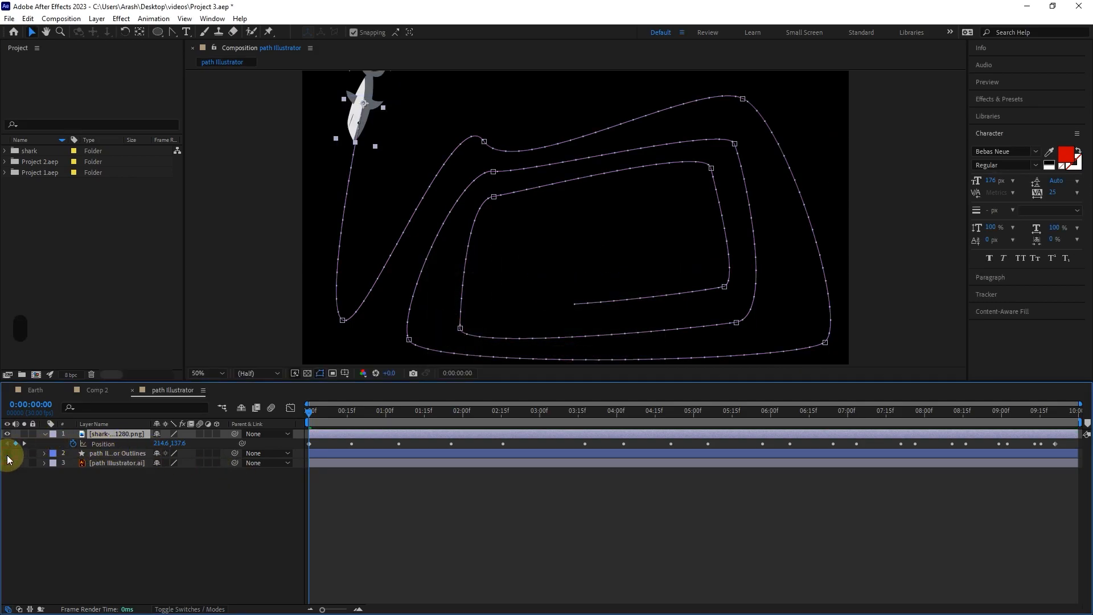
{"action": "left_click", "coordinate": [7, 454]}
{"action": "left_click", "coordinate": [8, 453]}
{"action": "key", "text": "space"}
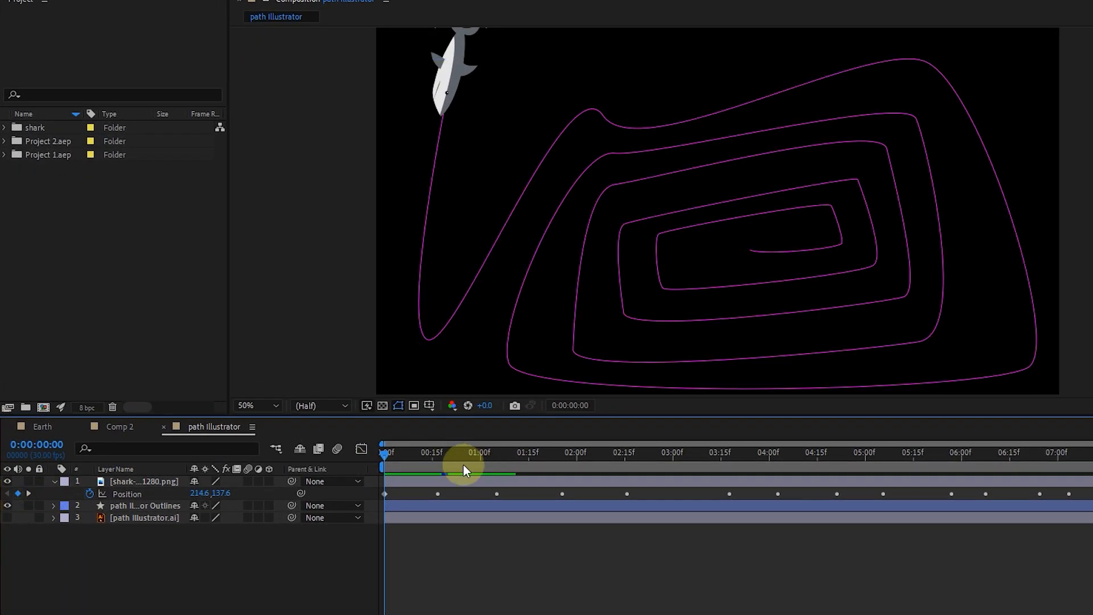
Reveal the shark layer's Rotation, start its keyframes at the beginning, and key -8° just before the path's first sharp turn.
{"action": "left_click", "coordinate": [345, 413]}
{"action": "left_click", "coordinate": [145, 481]}
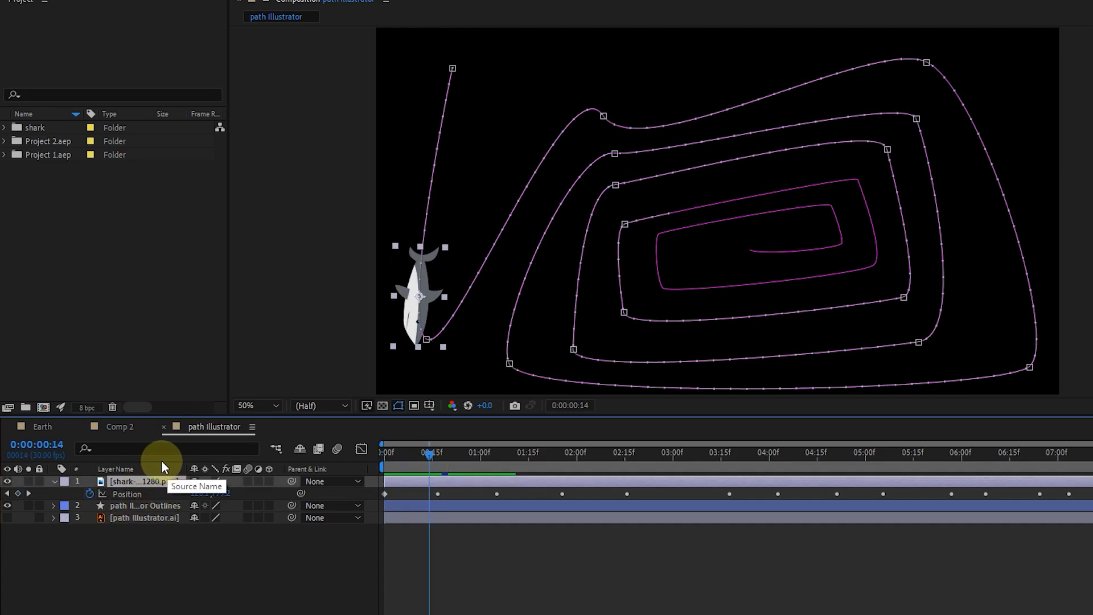
{"action": "key", "text": "shift+r"}
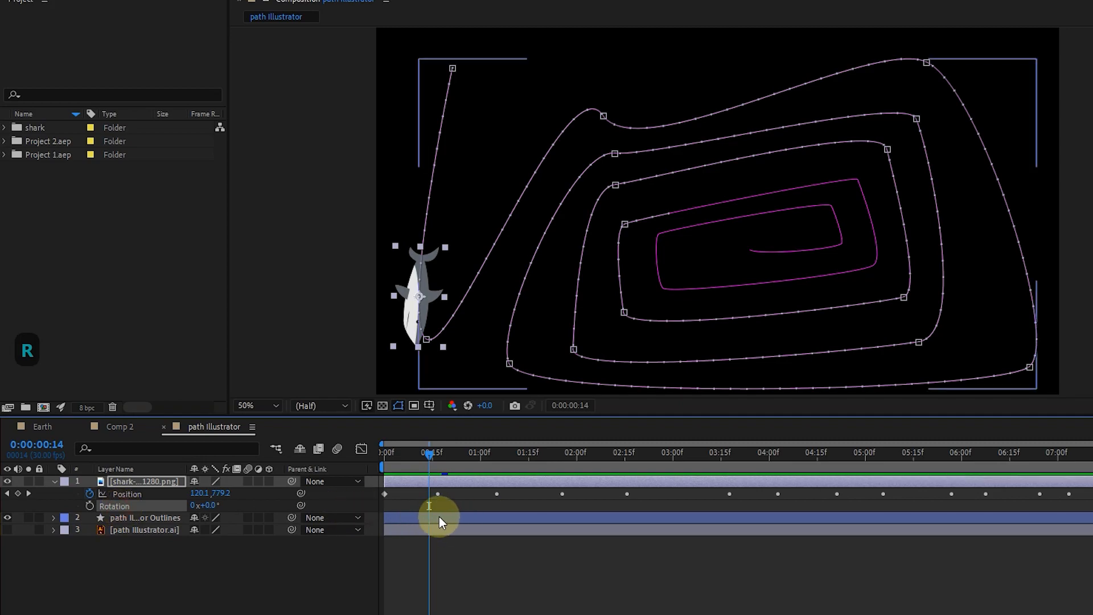
{"action": "mouse_move", "coordinate": [429, 455]}
{"action": "left_mouse_down"}
{"action": "mouse_move", "coordinate": [356, 464]}
{"action": "mouse_move", "coordinate": [425, 457]}
{"action": "left_mouse_up"}
{"action": "left_click", "coordinate": [89, 505]}
{"action": "left_click_drag", "start_coordinate": [211, 505], "coordinate": [198, 508]}
Key the shark's Rotation through the first turn at 19° on 0:00:00:17 and 7° on 0:00:00:20.
{"action": "left_click_drag", "start_coordinate": [430, 462], "coordinate": [438, 452]}
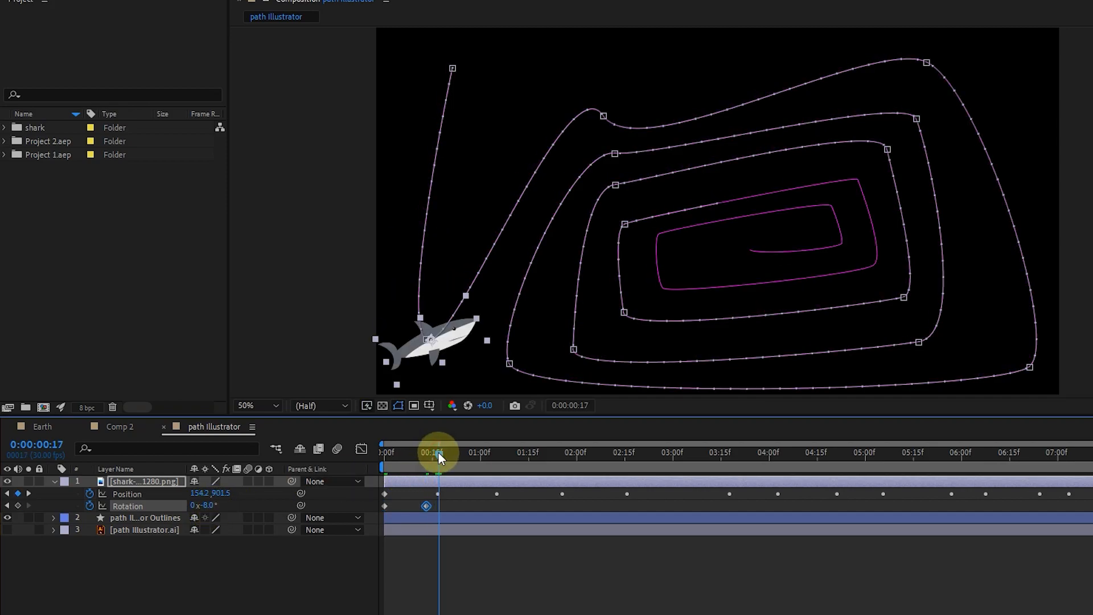
{"action": "left_click_drag", "start_coordinate": [215, 507], "coordinate": [228, 506]}
{"action": "left_click_drag", "start_coordinate": [438, 452], "coordinate": [445, 456]}
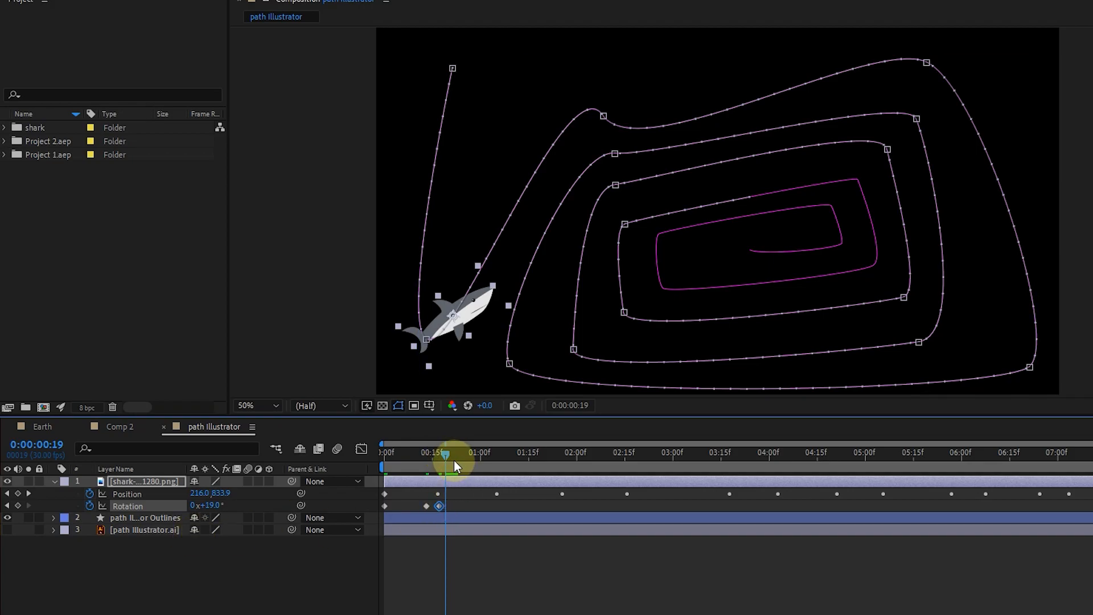
{"action": "key", "text": "Page_Down"}
{"action": "left_click_drag", "start_coordinate": [214, 505], "coordinate": [222, 504]}
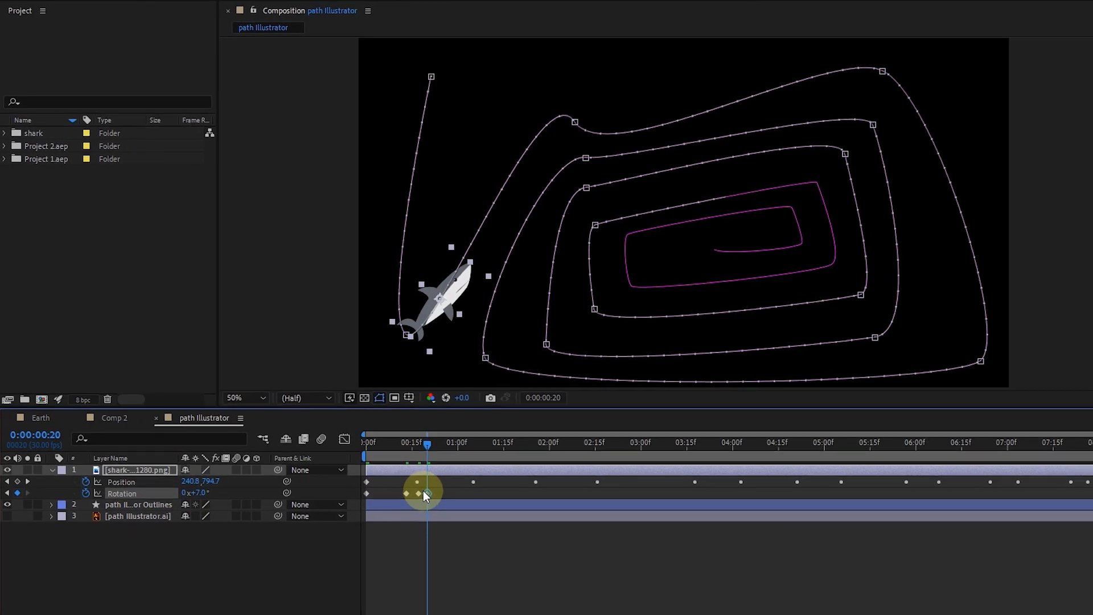
Move the shark's 19° Rotation keyframe slightly earlier and preview the turn from the start.
{"action": "left_click_drag", "start_coordinate": [439, 505], "coordinate": [435, 506]}
{"action": "left_click_drag", "start_coordinate": [448, 455], "coordinate": [384, 455]}
{"action": "key", "text": "space"}
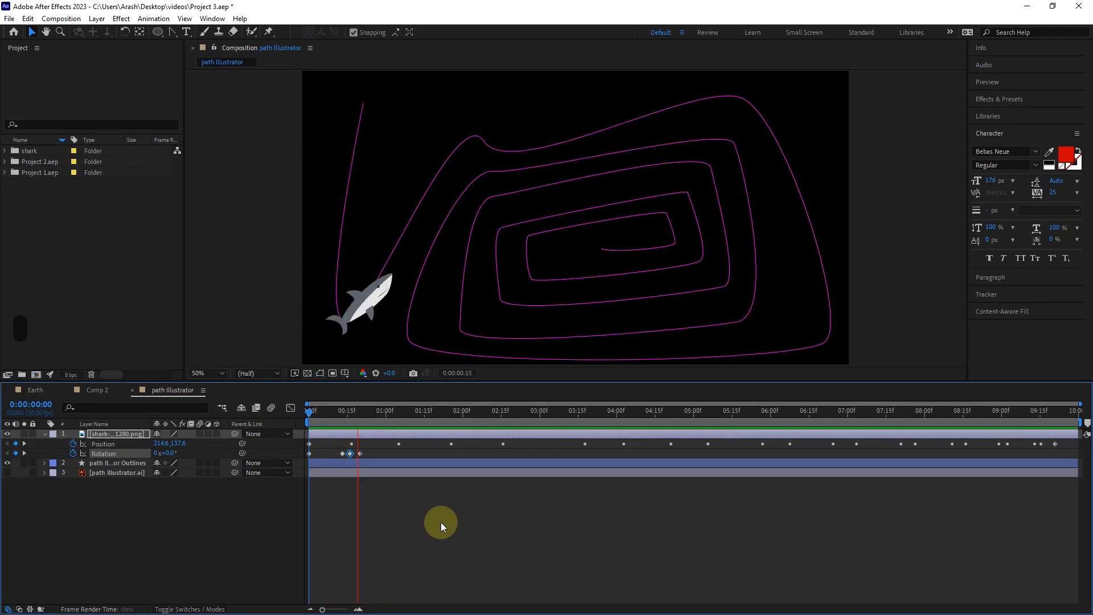
Shift the shark's -8° Rotation keyframe slightly earlier and the last one slightly later, and replay the animation from the start.
{"action": "left_click_drag", "start_coordinate": [363, 408], "coordinate": [299, 452]}
{"action": "left_click", "coordinate": [353, 456]}
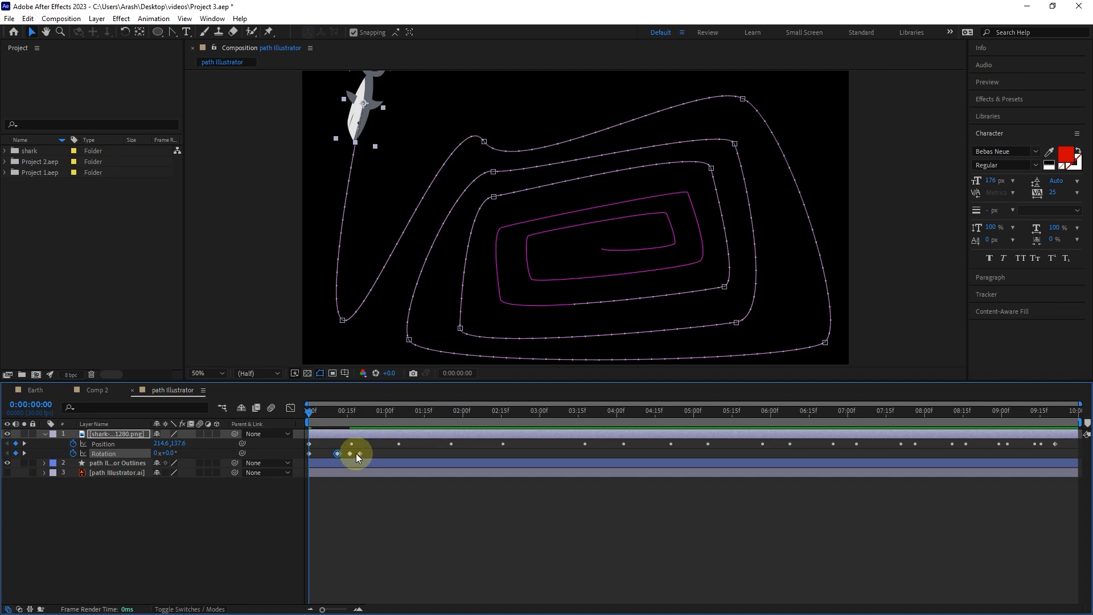
{"action": "left_click", "coordinate": [364, 453]}
{"action": "key", "text": "space"}
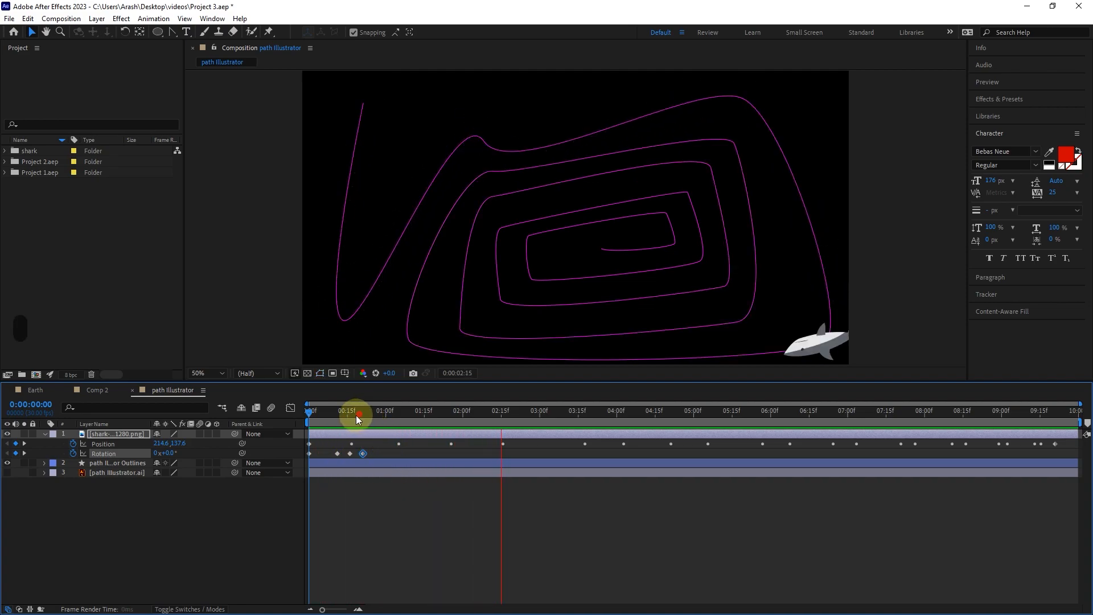
{"action": "key", "text": "space"}
{"action": "key", "text": "space"}
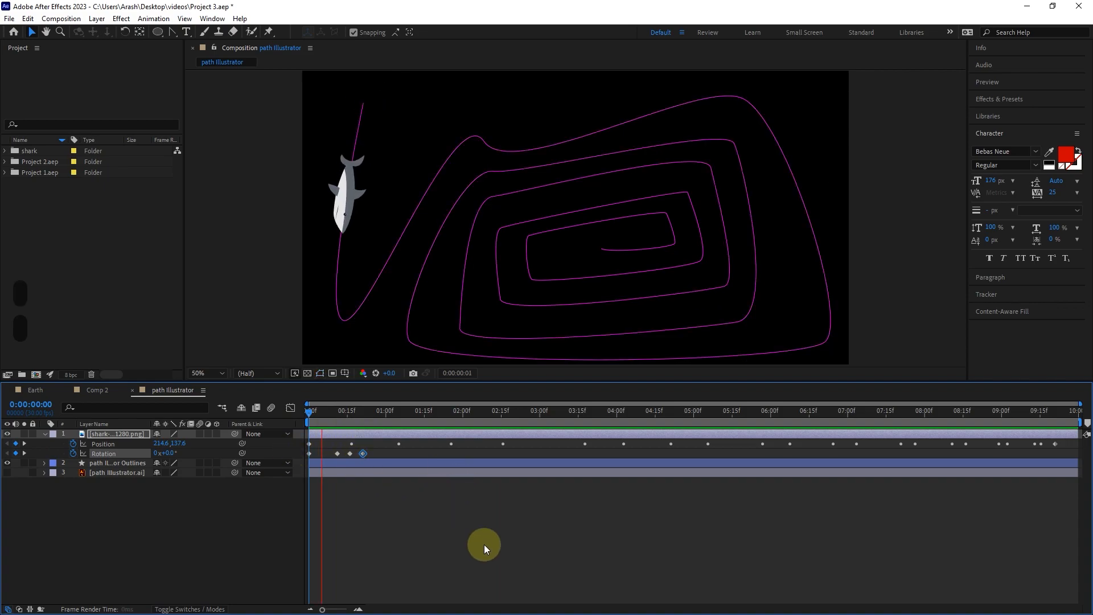